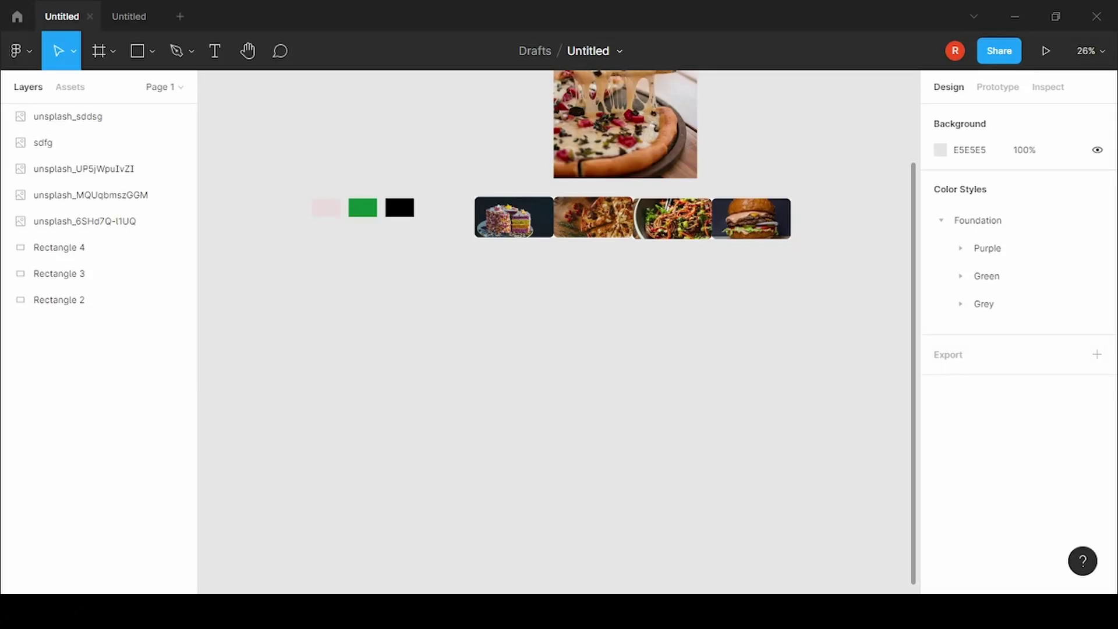
Create an iPhone 11 Pro Max frame and move the pizza photo into it
{"action": "left_click", "coordinate": [113, 52]}
{"action": "left_click", "coordinate": [120, 90]}
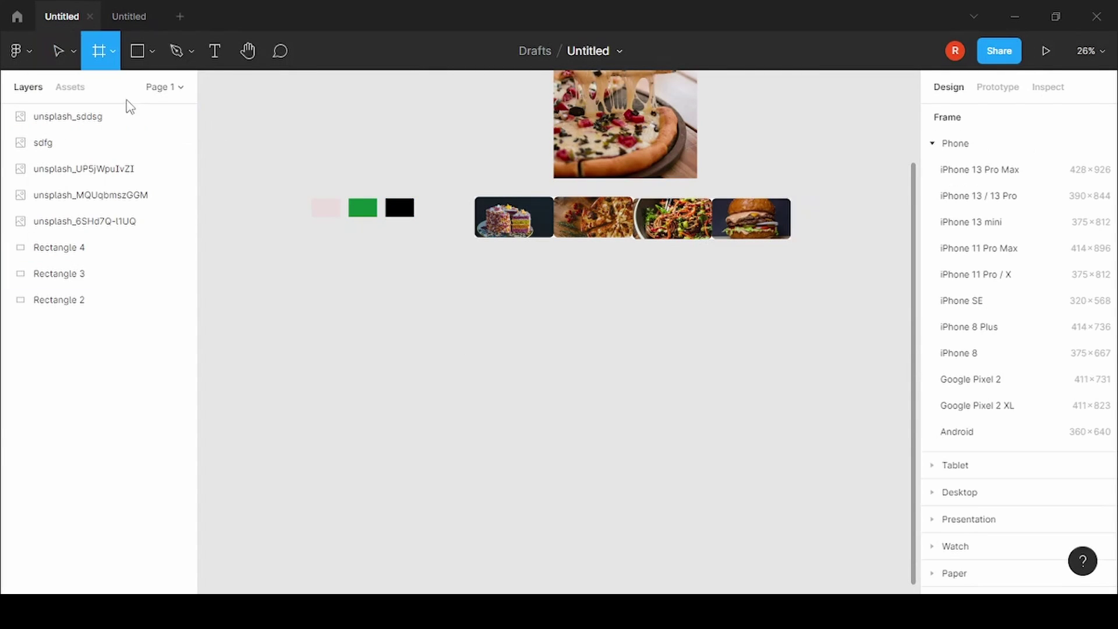
{"action": "left_click", "coordinate": [1040, 264]}
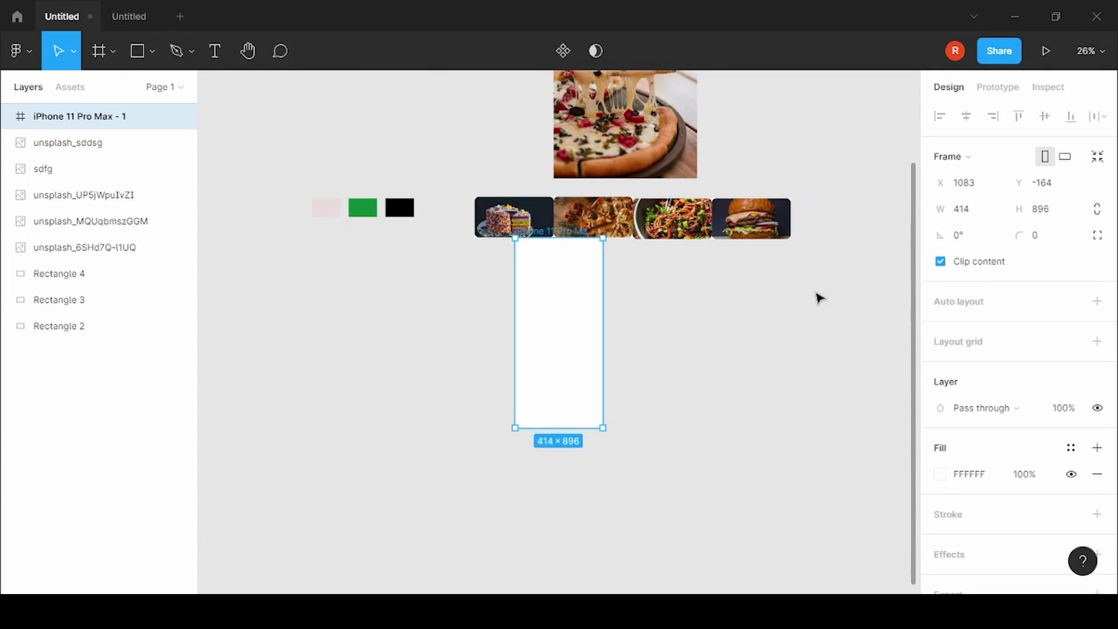
{"action": "left_click_drag", "start_coordinate": [544, 334], "coordinate": [417, 372]}
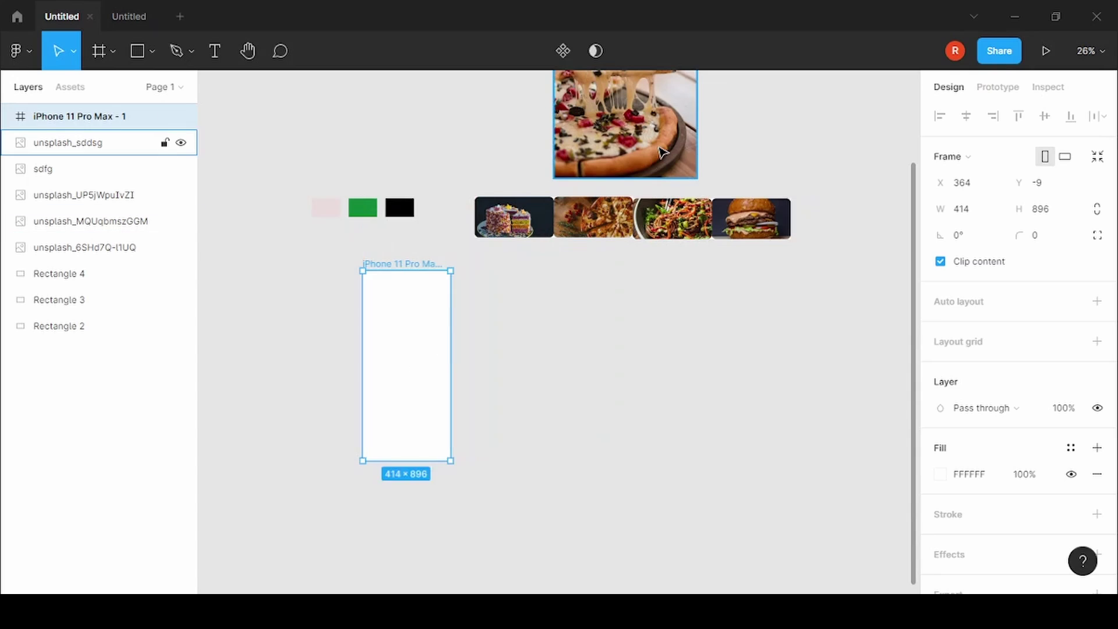
{"action": "left_click", "coordinate": [68, 142]}
{"action": "mouse_move", "coordinate": [653, 122]}
{"action": "left_mouse_down"}
{"action": "mouse_move", "coordinate": [440, 357]}
{"action": "mouse_move", "coordinate": [433, 404]}
{"action": "left_mouse_up"}
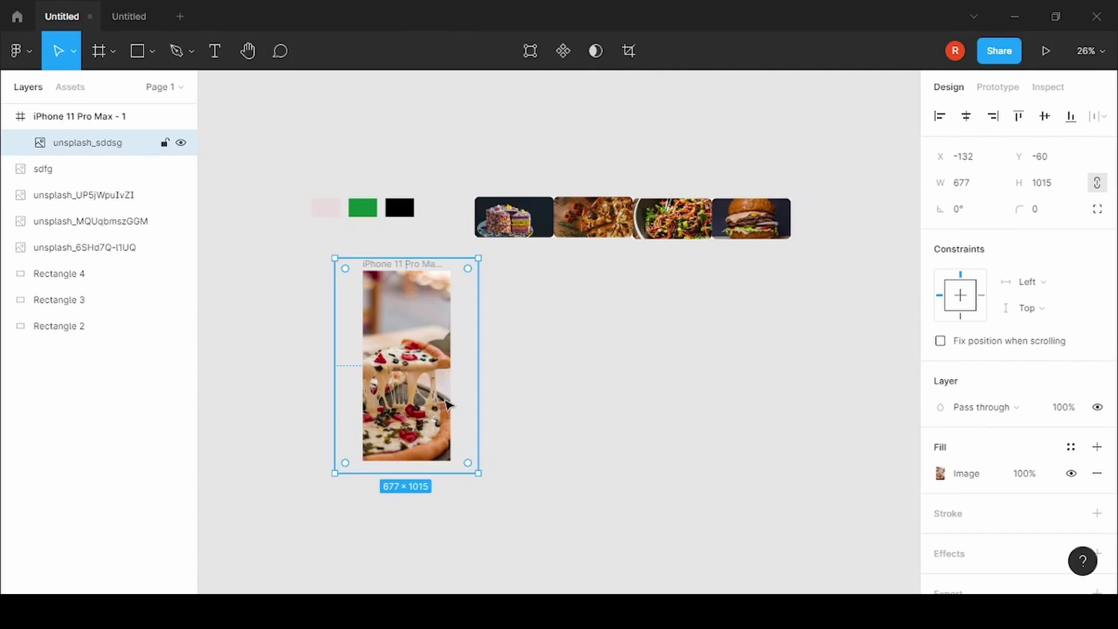
Darken the pizza photo with a black fill at 40% opacity
{"action": "left_click", "coordinate": [1097, 447]}
{"action": "left_click", "coordinate": [1026, 476]}
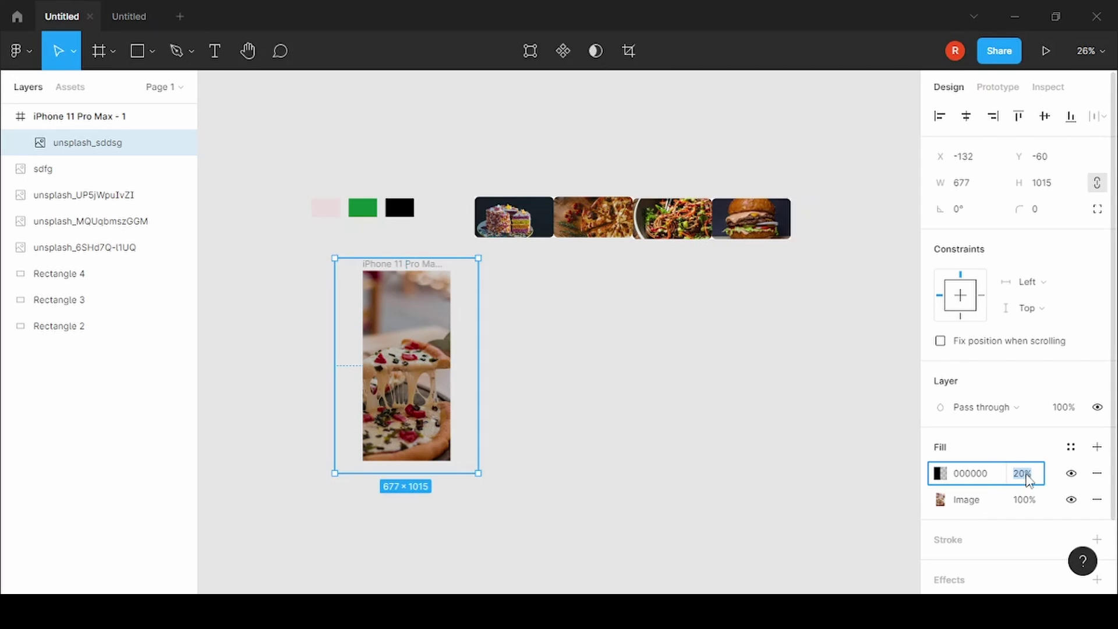
{"action": "type", "text": "40"}
{"action": "key", "text": "Return"}
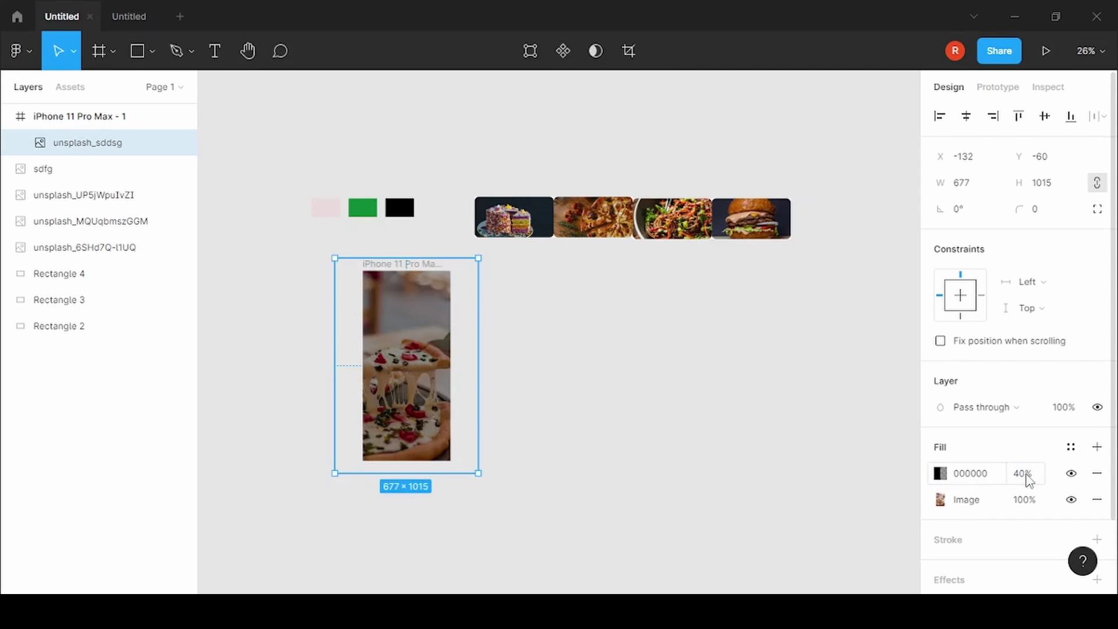
{"action": "scroll", "coordinate": [254, 414], "scroll_direction": "up", "scroll_amount": 1}
{"action": "scroll", "coordinate": [274, 412], "scroll_direction": "up", "scroll_amount": 2}
{"action": "scroll", "coordinate": [274, 412], "scroll_direction": "up", "scroll_amount": 1}
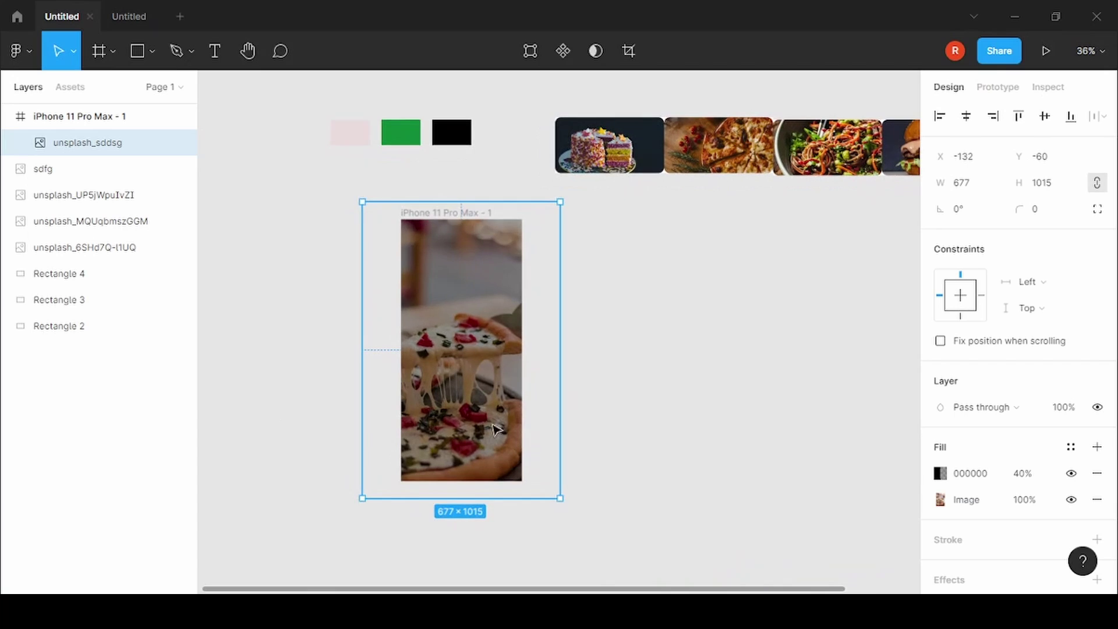
{"action": "left_click", "coordinate": [683, 404]}
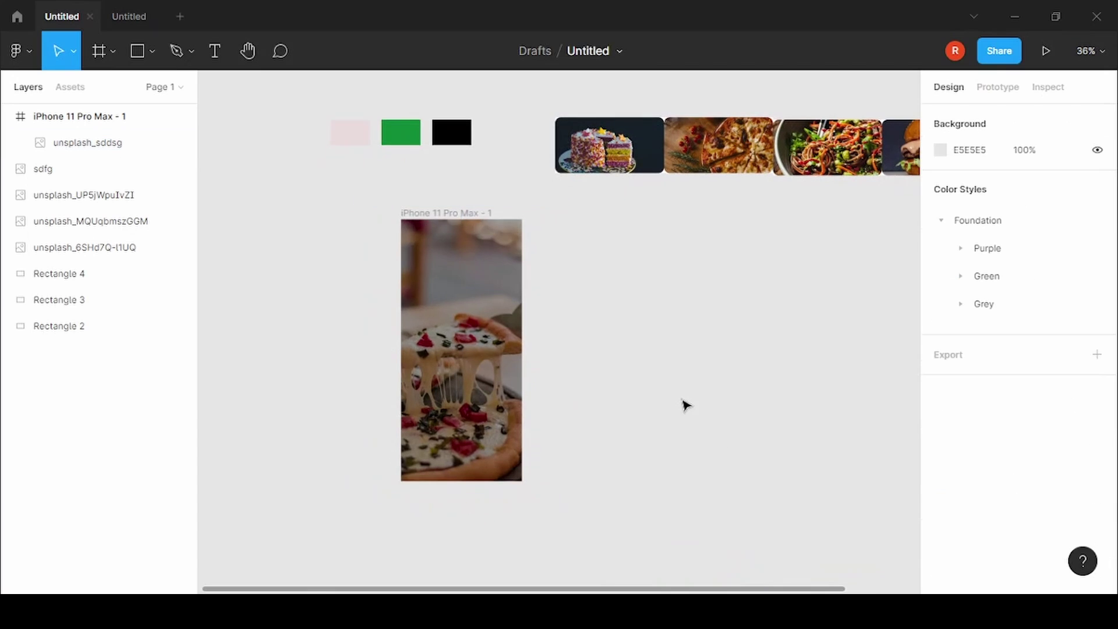
Add a white 'Recipe App' heading in the frame at font size 80
{"action": "left_click", "coordinate": [214, 50]}
{"action": "left_click", "coordinate": [426, 362]}
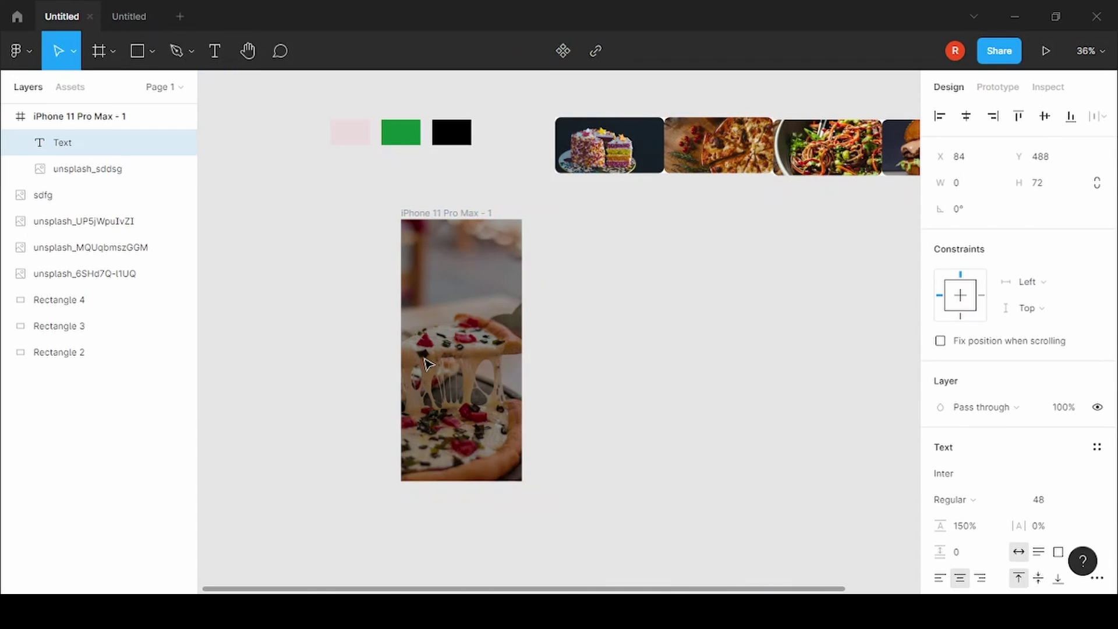
{"action": "type", "text": "Rec"}
{"action": "type", "text": "ipe"}
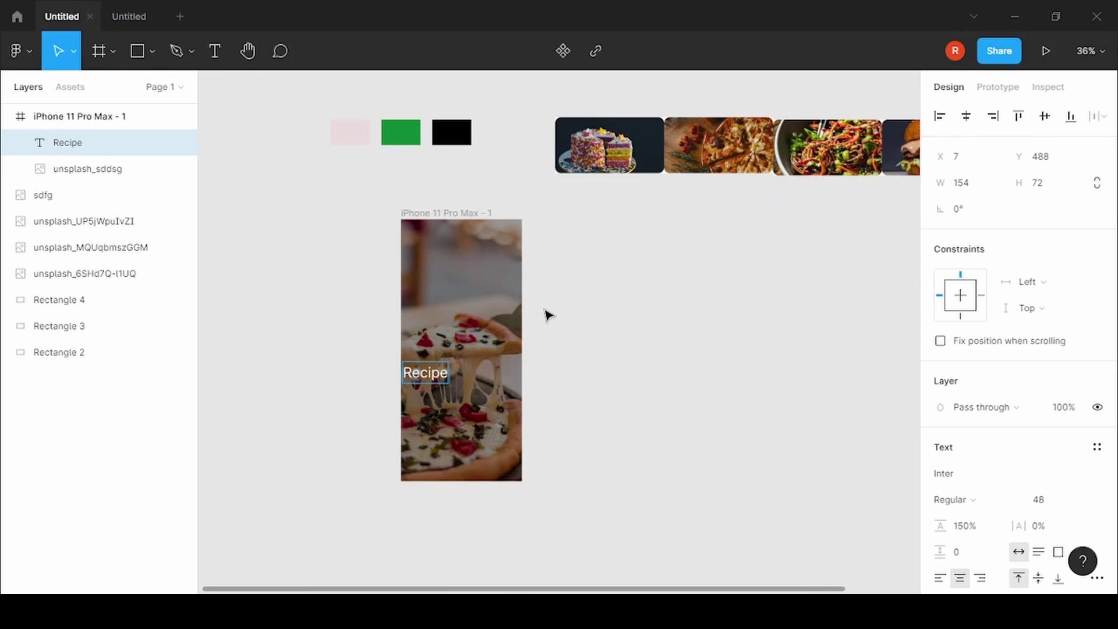
{"action": "type", "text": " App"}
{"action": "key", "text": "ctrl+a"}
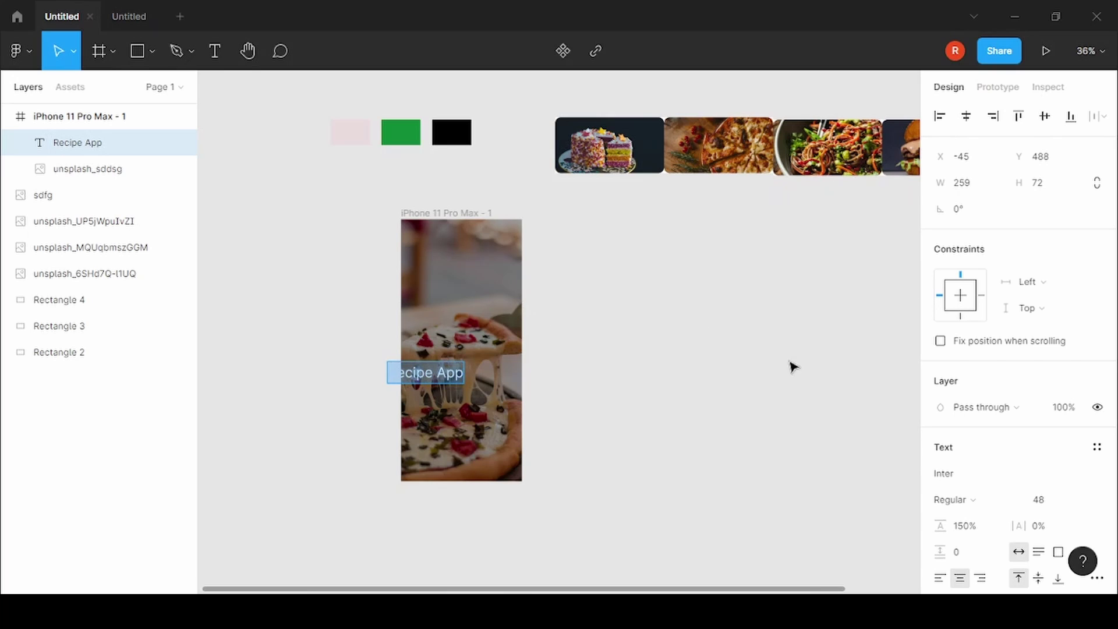
{"action": "left_click", "coordinate": [1054, 501]}
{"action": "type", "text": "80"}
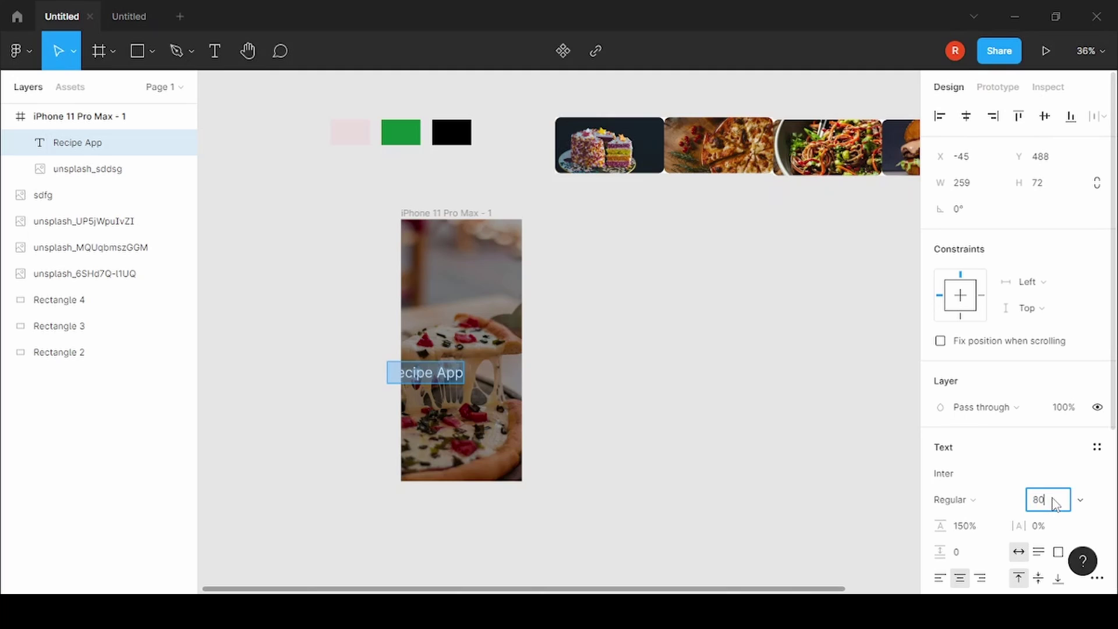
{"action": "key", "text": "Return"}
Make the heading Poppins ExtraBold at size 40 and centre it over the photo
{"action": "left_click", "coordinate": [998, 474]}
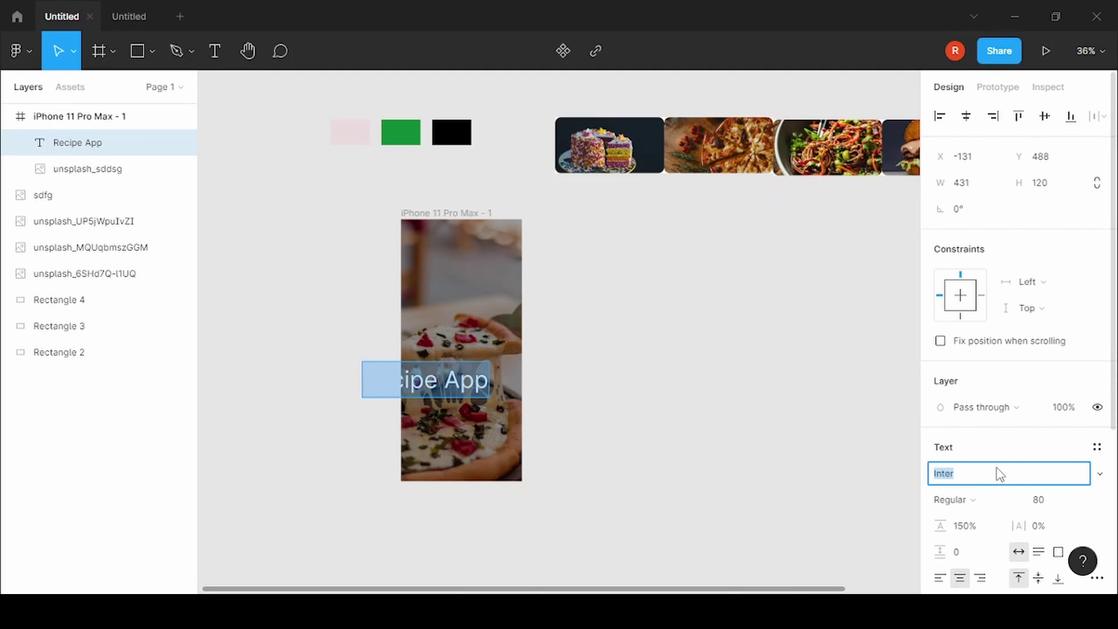
{"action": "type", "text": "Popp"}
{"action": "key", "text": "Return"}
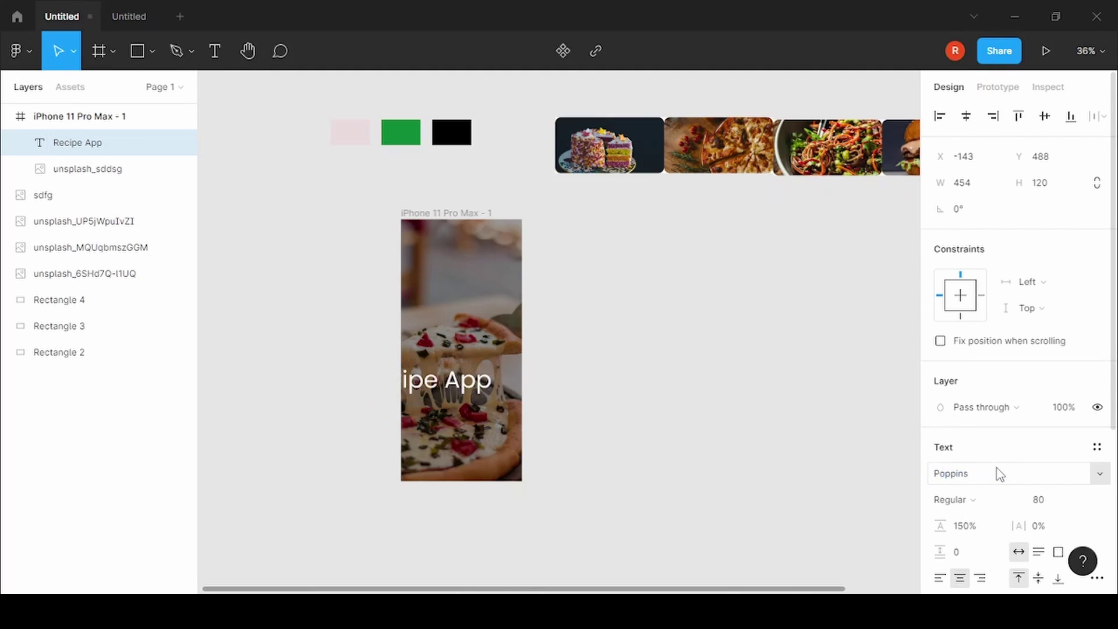
{"action": "left_click", "coordinate": [955, 500]}
{"action": "left_click", "coordinate": [979, 361]}
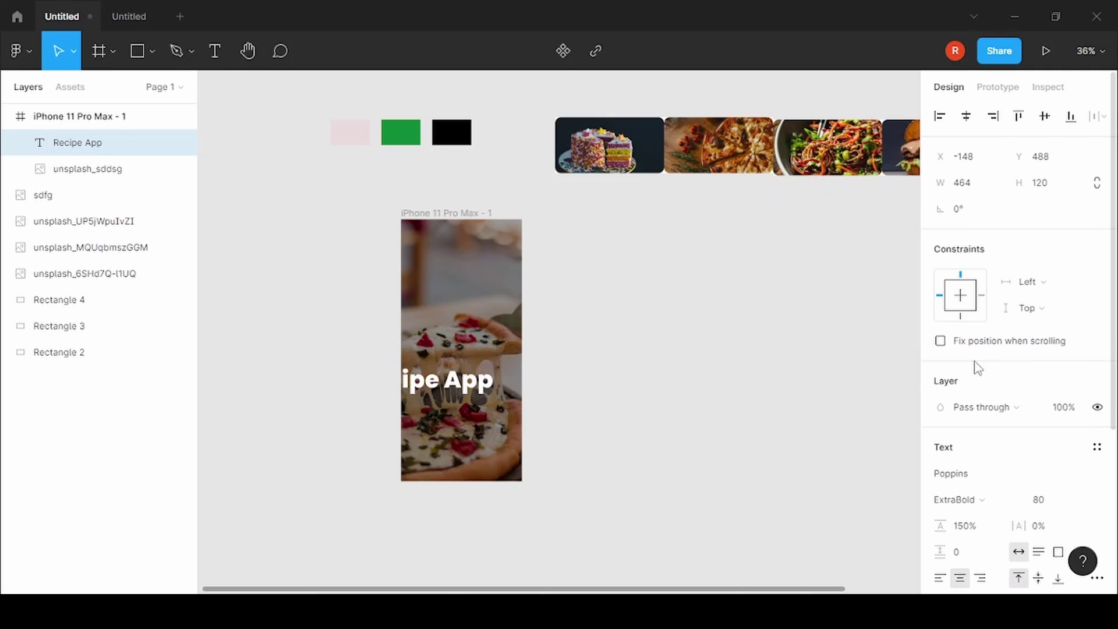
{"action": "left_click_drag", "start_coordinate": [489, 387], "coordinate": [506, 384]}
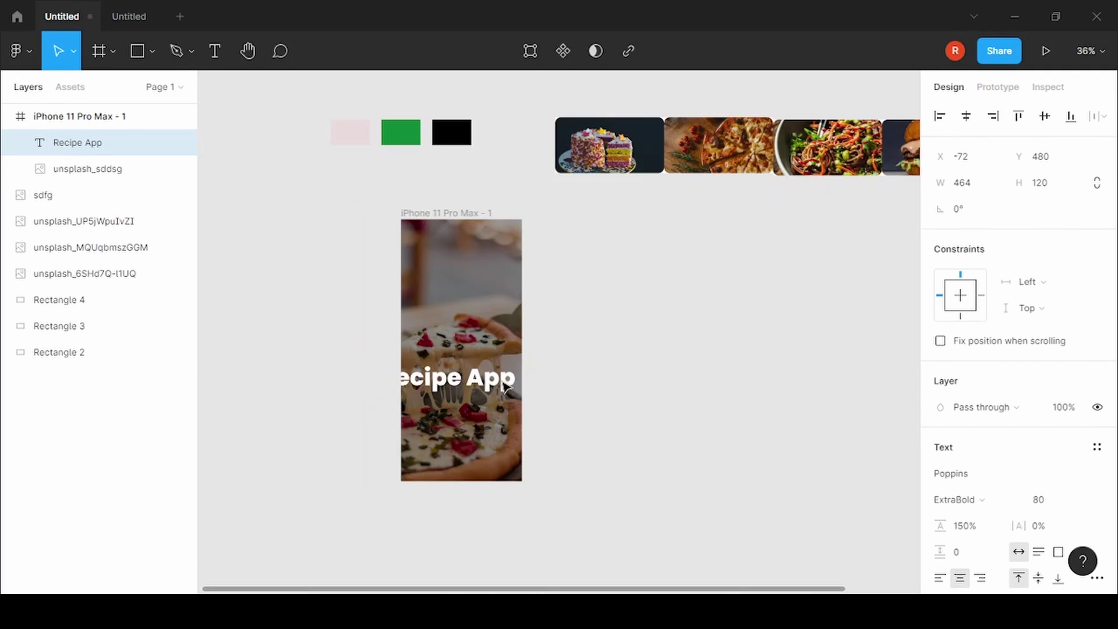
{"action": "left_click", "coordinate": [1042, 501]}
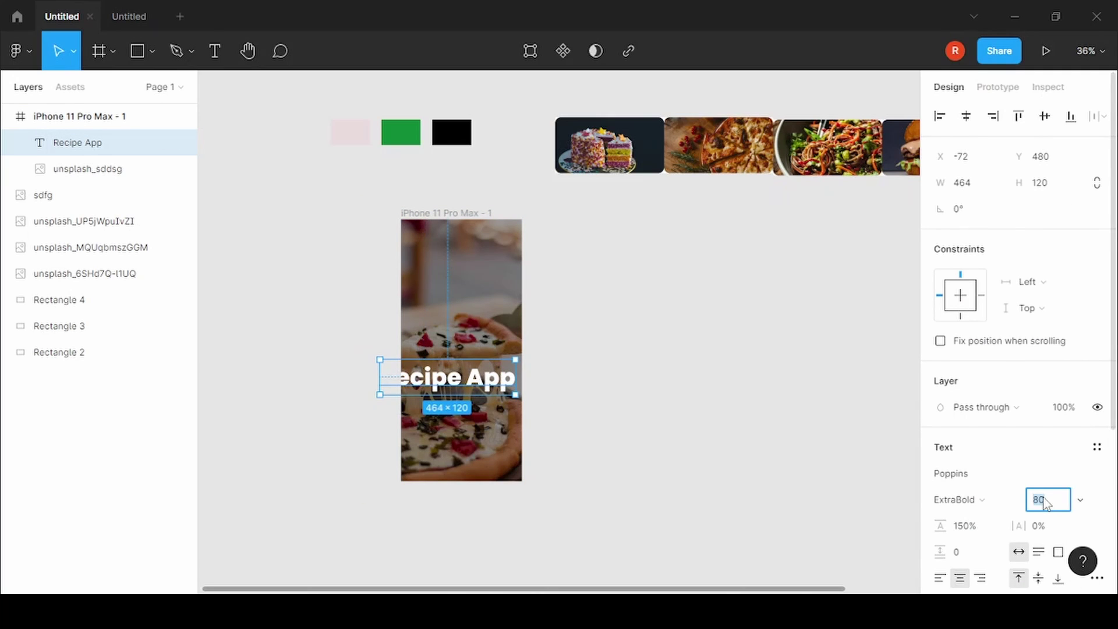
{"action": "type", "text": "40"}
{"action": "key", "text": "Return"}
{"action": "scroll", "coordinate": [416, 401], "scroll_direction": "up", "scroll_amount": 3, "text": "ctrl"}
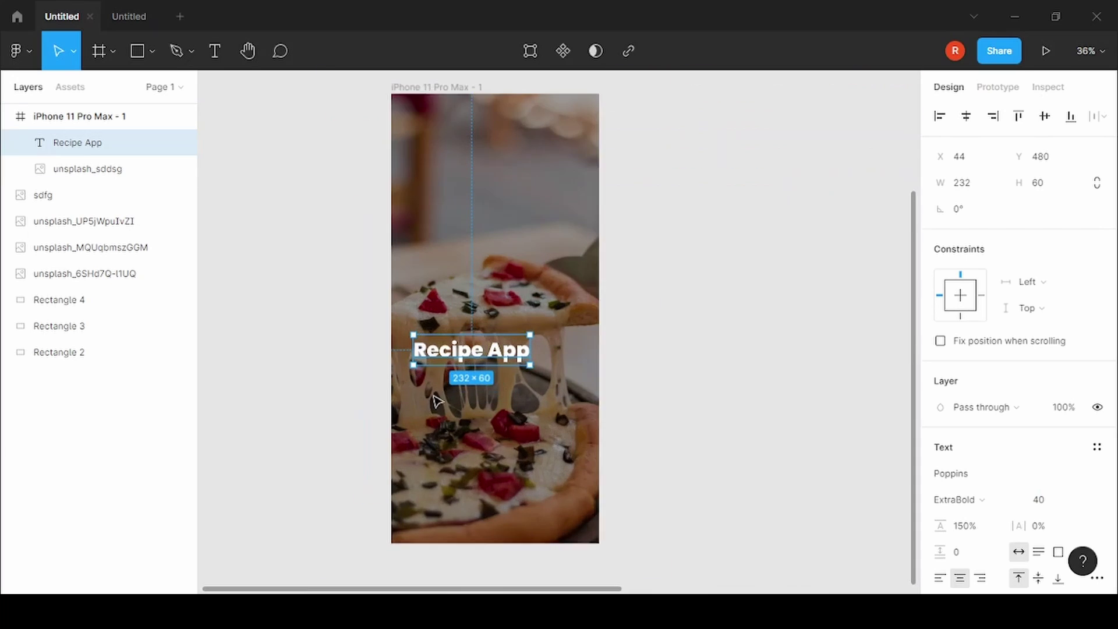
{"action": "left_click_drag", "start_coordinate": [477, 352], "coordinate": [480, 389]}
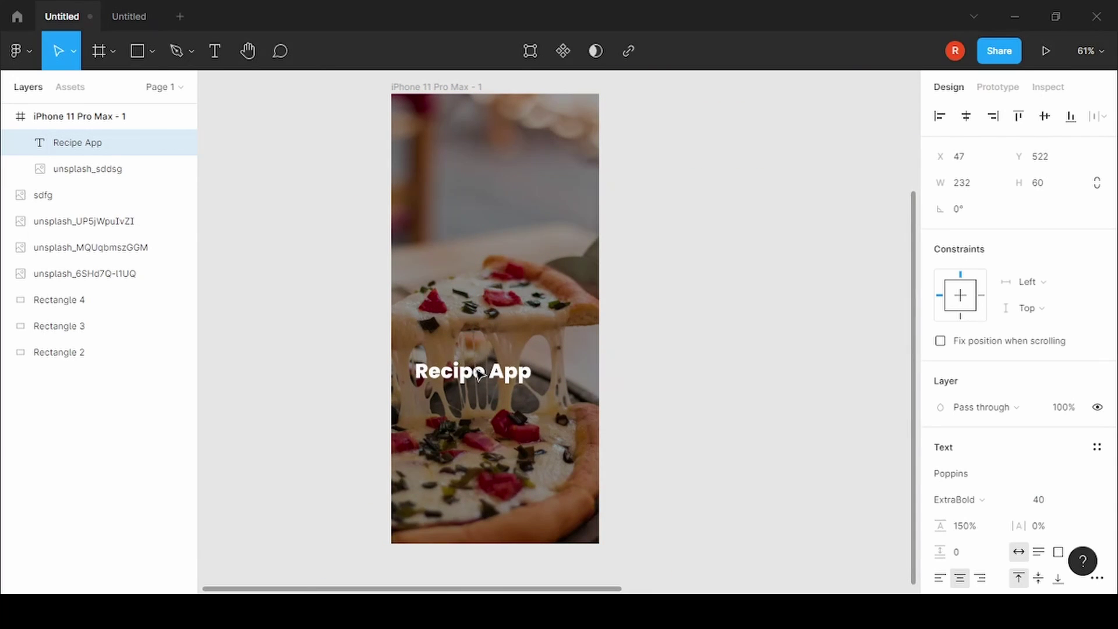
Add a Poppins Medium 24 'Let's Make' line under the heading, left-aligned with it
{"action": "left_click", "coordinate": [703, 206]}
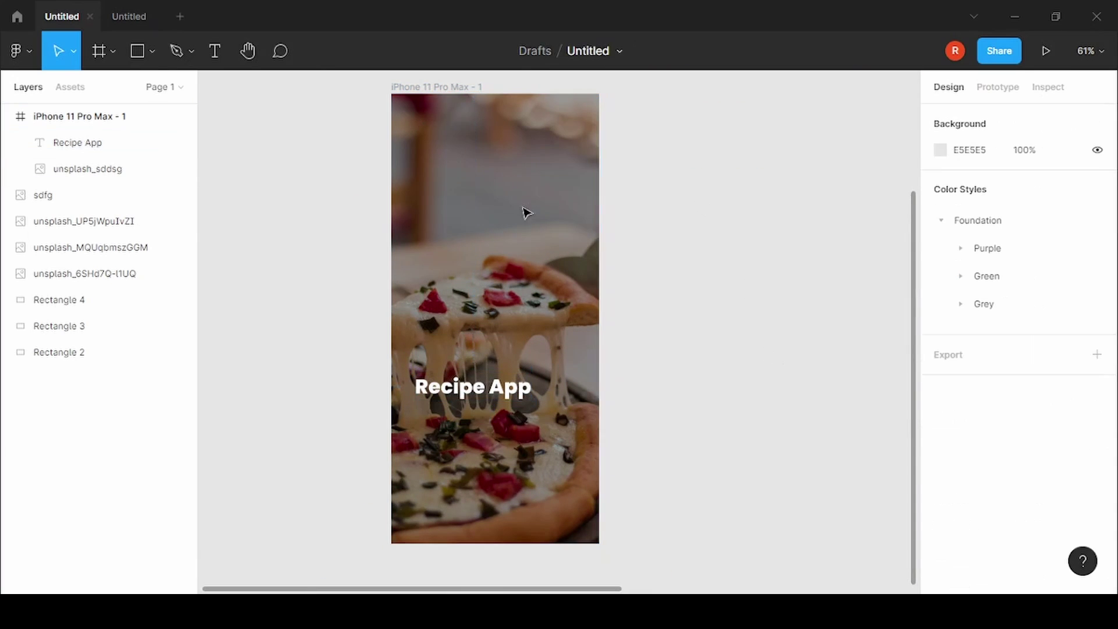
{"action": "left_click", "coordinate": [213, 53]}
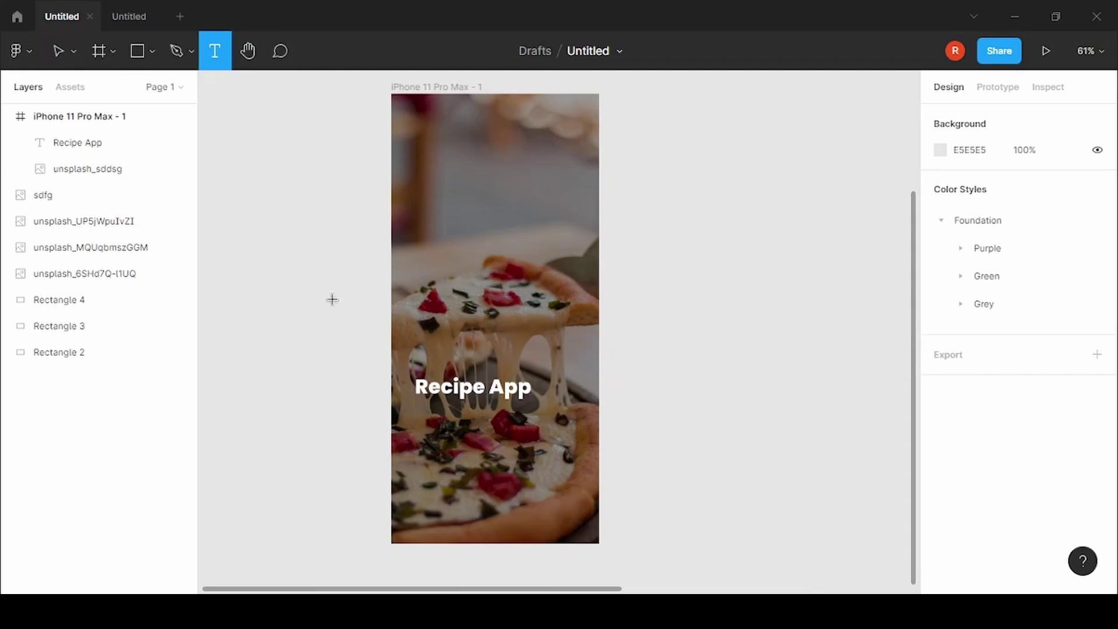
{"action": "left_click", "coordinate": [419, 412]}
{"action": "left_click", "coordinate": [1043, 501]}
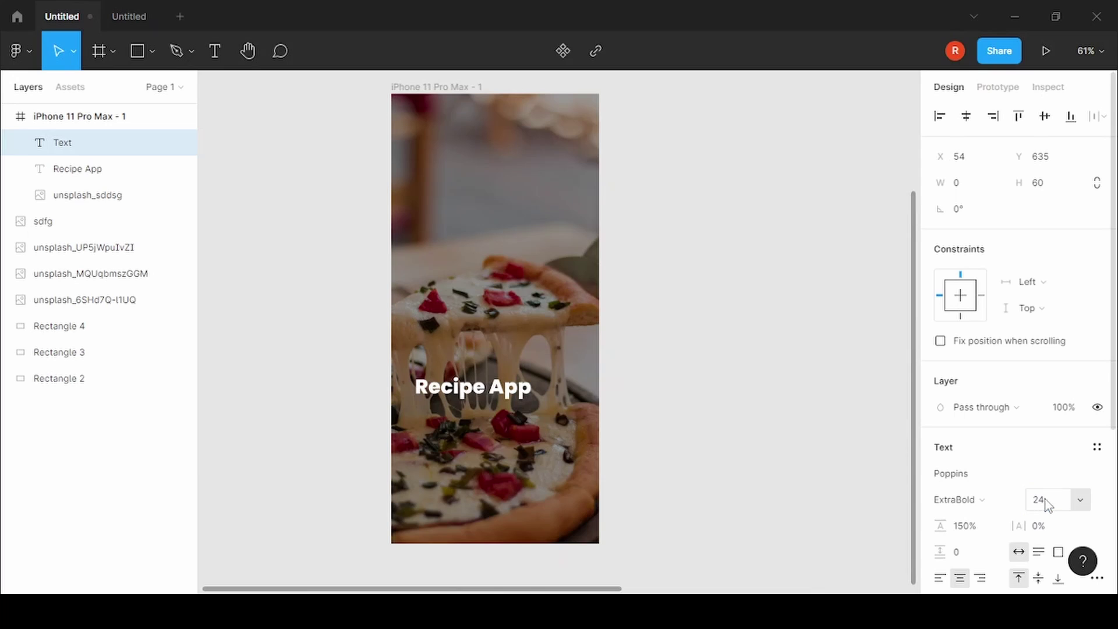
{"action": "left_click", "coordinate": [965, 499]}
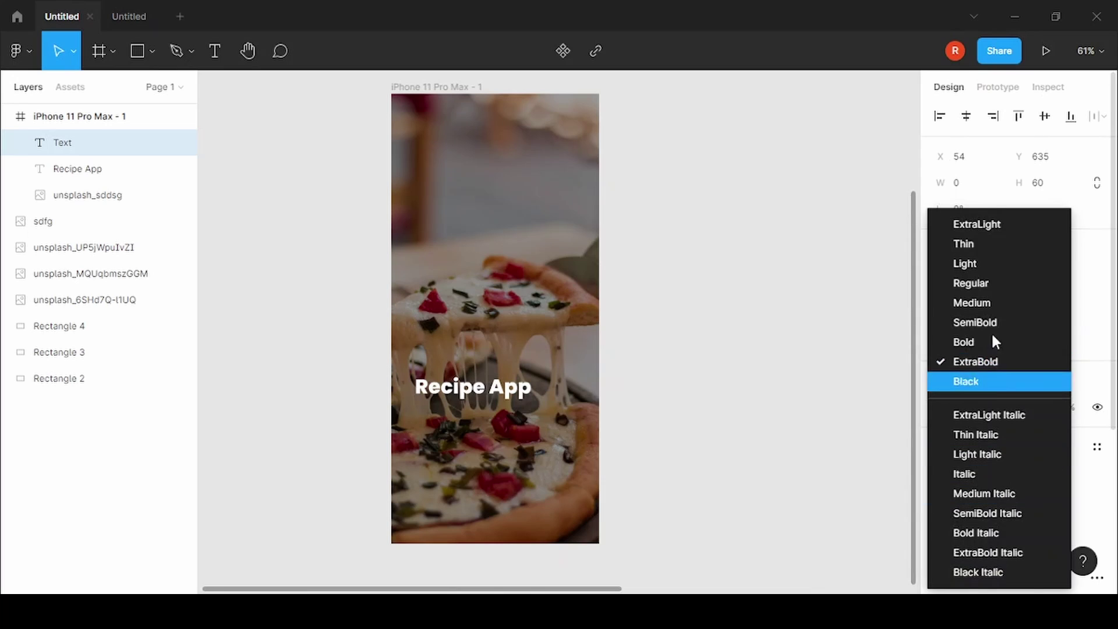
{"action": "left_click", "coordinate": [992, 302]}
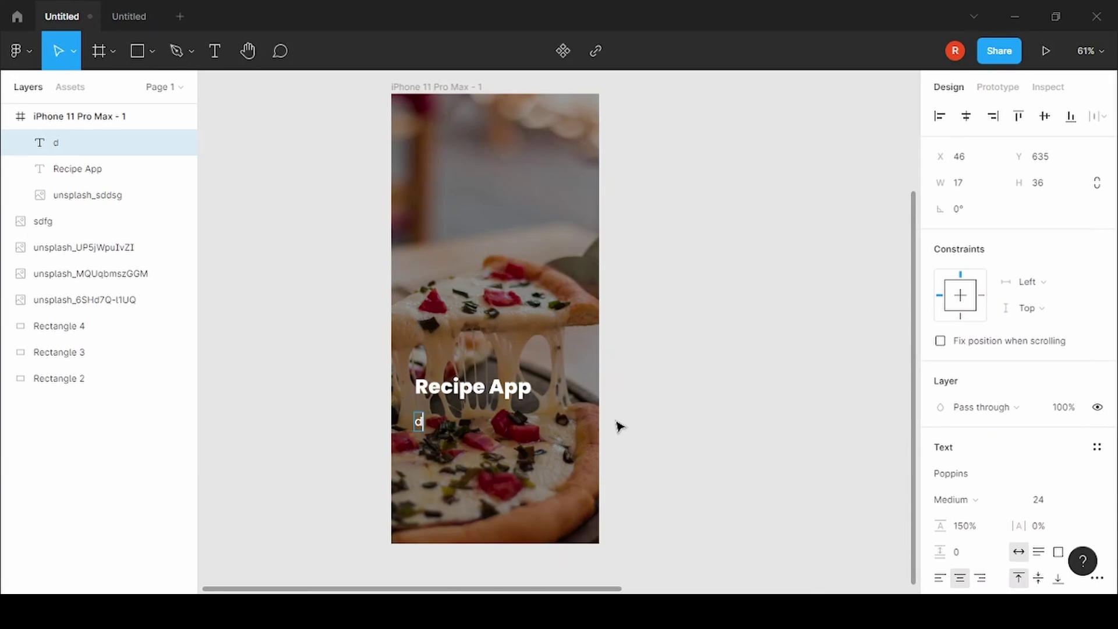
{"action": "type", "text": "L"}
{"action": "type", "text": "et"}
{"action": "type", "text": "'s"}
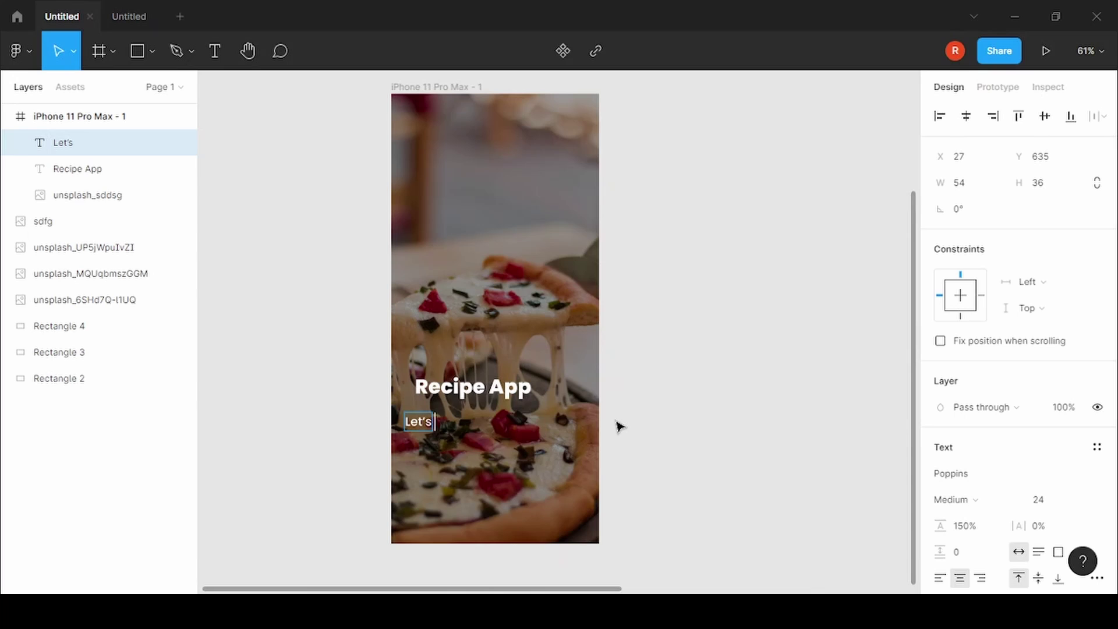
{"action": "type", "text": " Make"}
{"action": "key", "text": "Escape"}
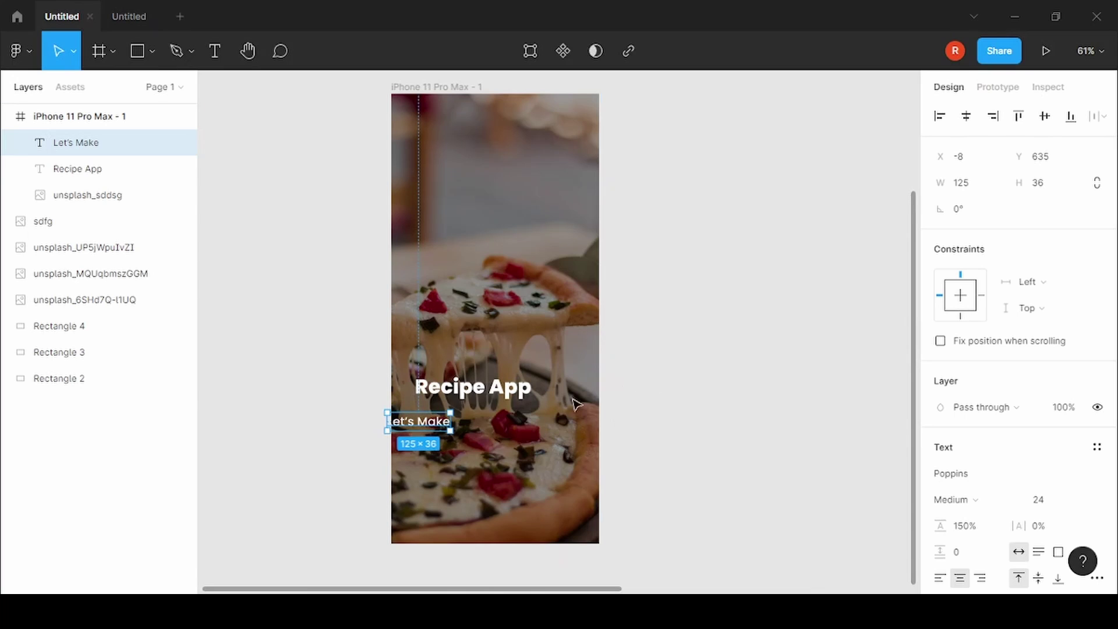
{"action": "left_click_drag", "start_coordinate": [436, 434], "coordinate": [463, 431]}
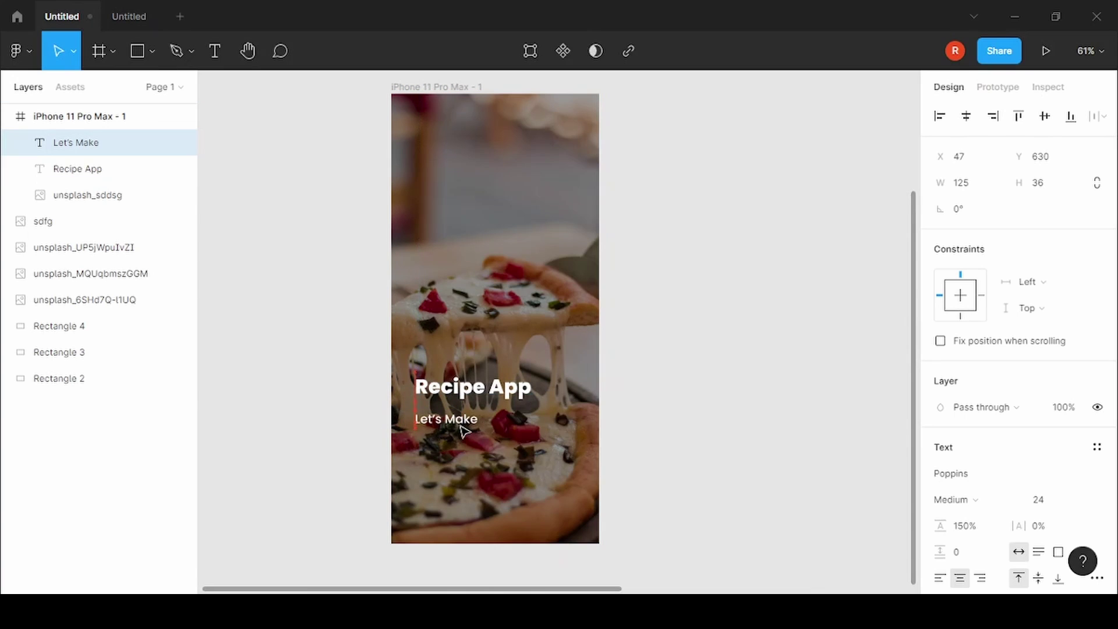
{"action": "left_click", "coordinate": [222, 56]}
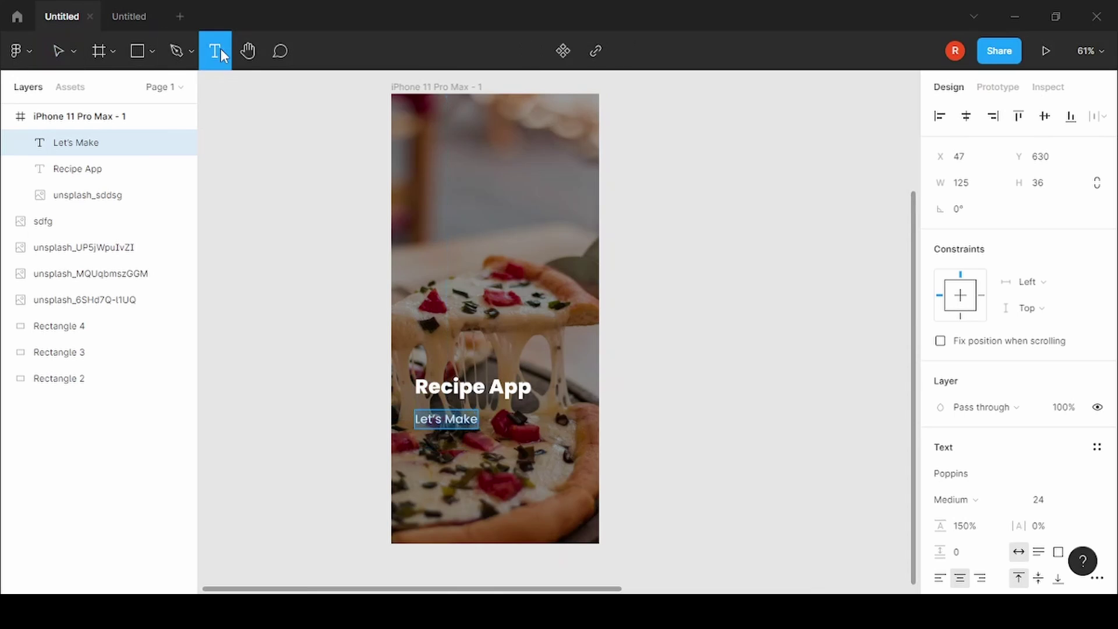
Draw a grey 320×73 rectangle with corner radius 40, centred below Let's Make
{"action": "left_click", "coordinate": [144, 51]}
{"action": "left_click", "coordinate": [142, 91]}
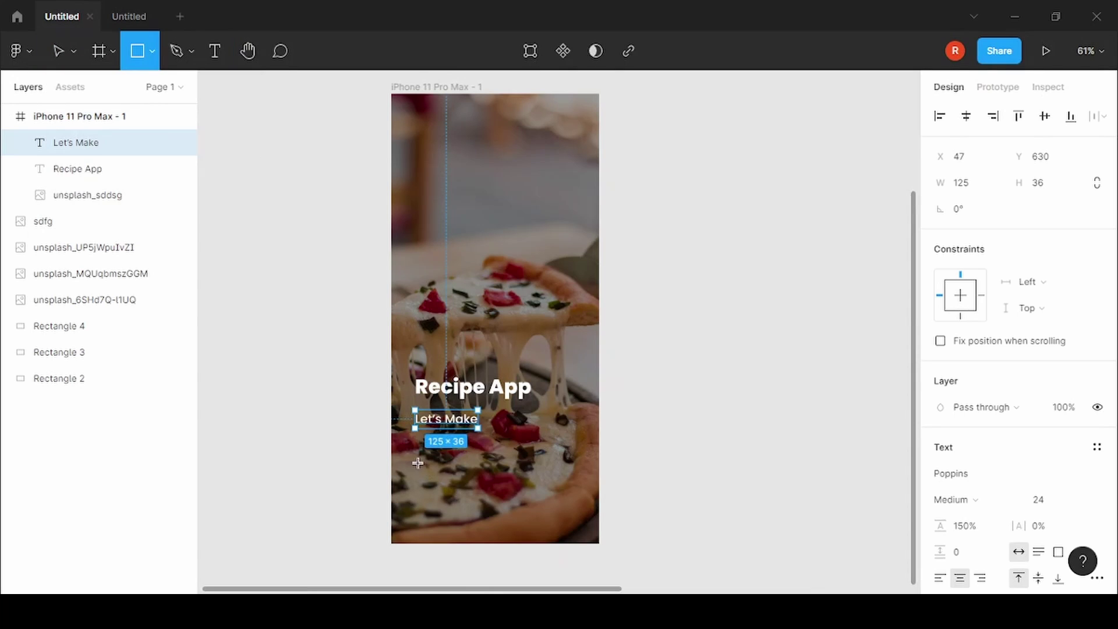
{"action": "left_click_drag", "start_coordinate": [417, 463], "coordinate": [578, 499]}
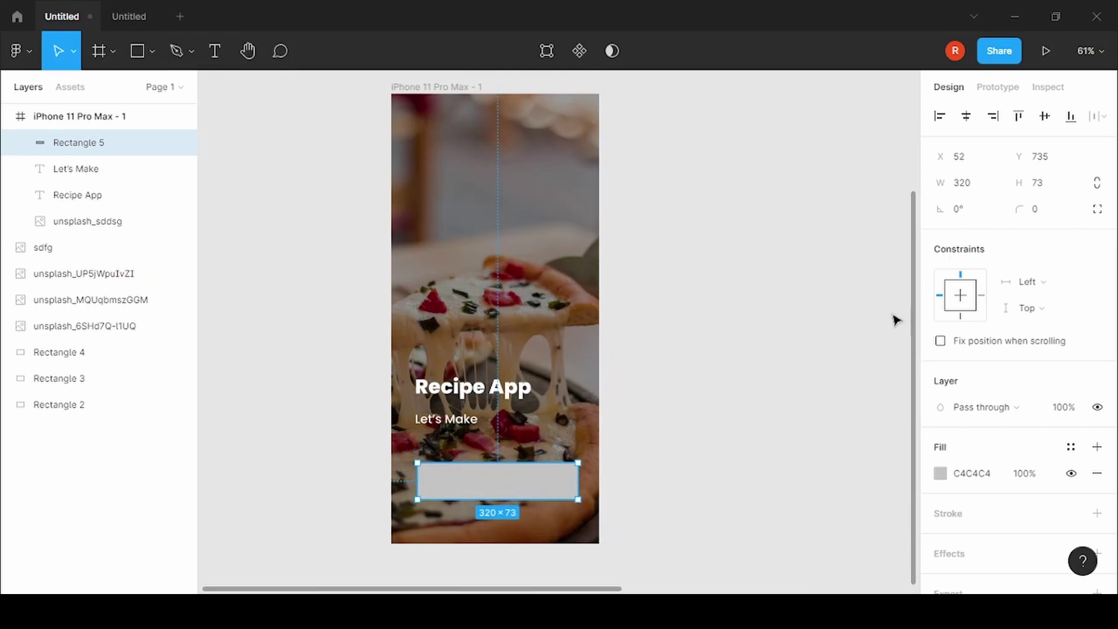
{"action": "left_click", "coordinate": [1041, 211]}
{"action": "type", "text": "40"}
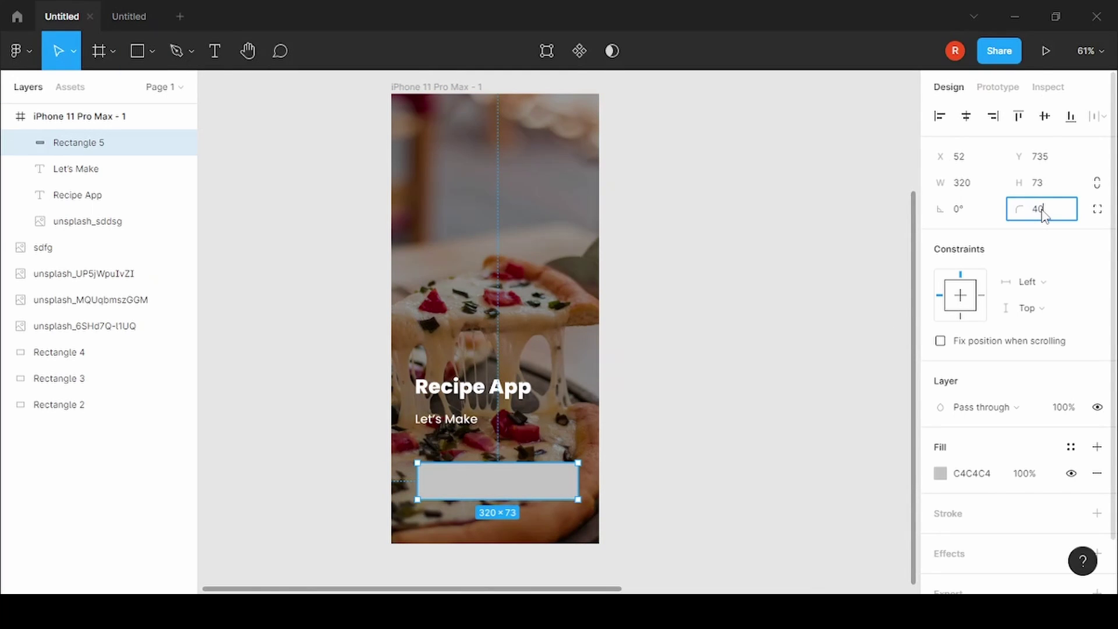
{"action": "key", "text": "Return"}
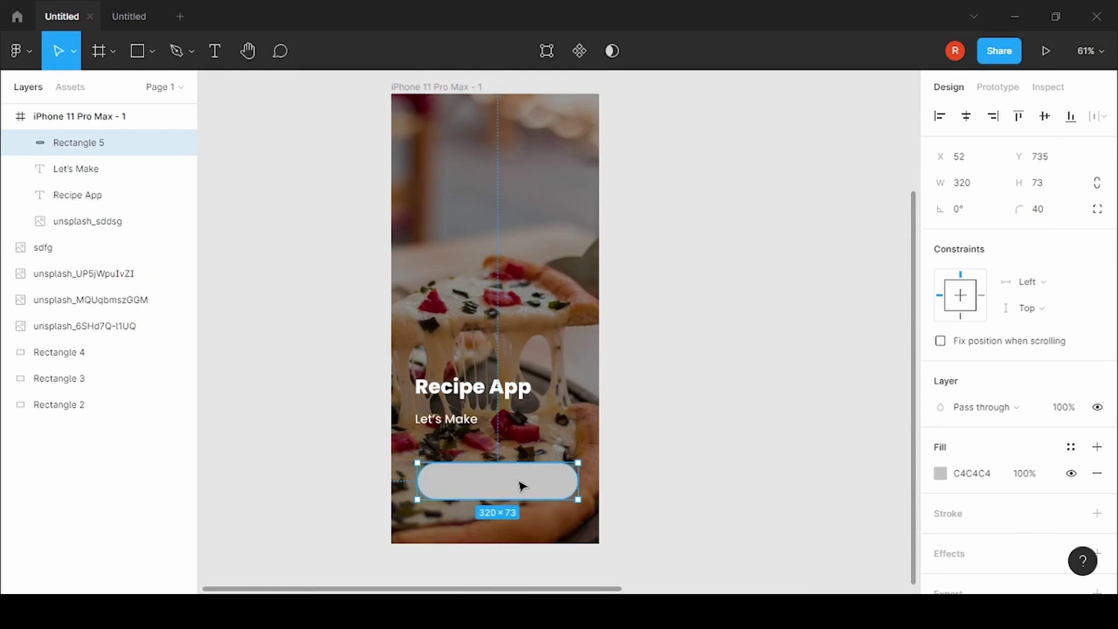
{"action": "left_click_drag", "start_coordinate": [520, 485], "coordinate": [521, 488]}
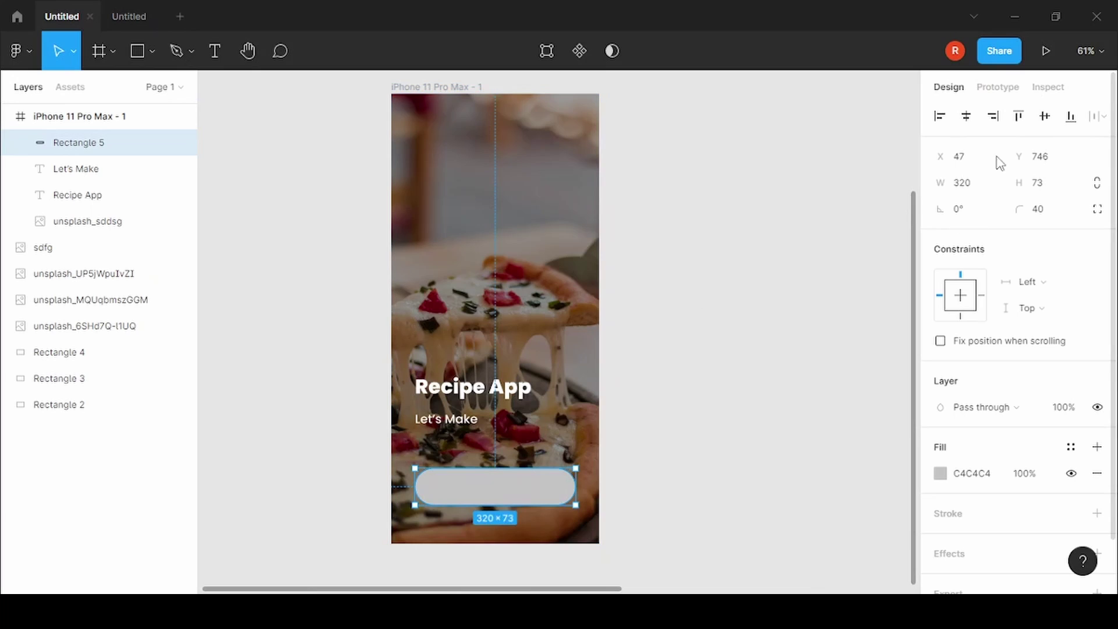
Add a Bold size-40 'Start' label centred on the pill button
{"action": "left_click", "coordinate": [212, 52]}
{"action": "left_click", "coordinate": [453, 484]}
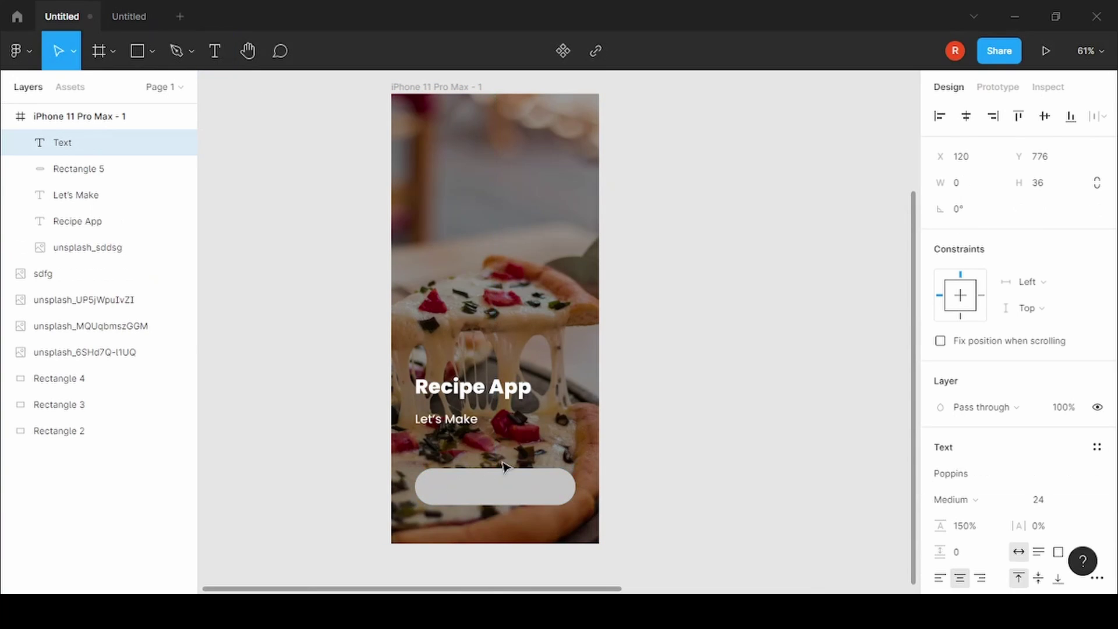
{"action": "type", "text": "Start"}
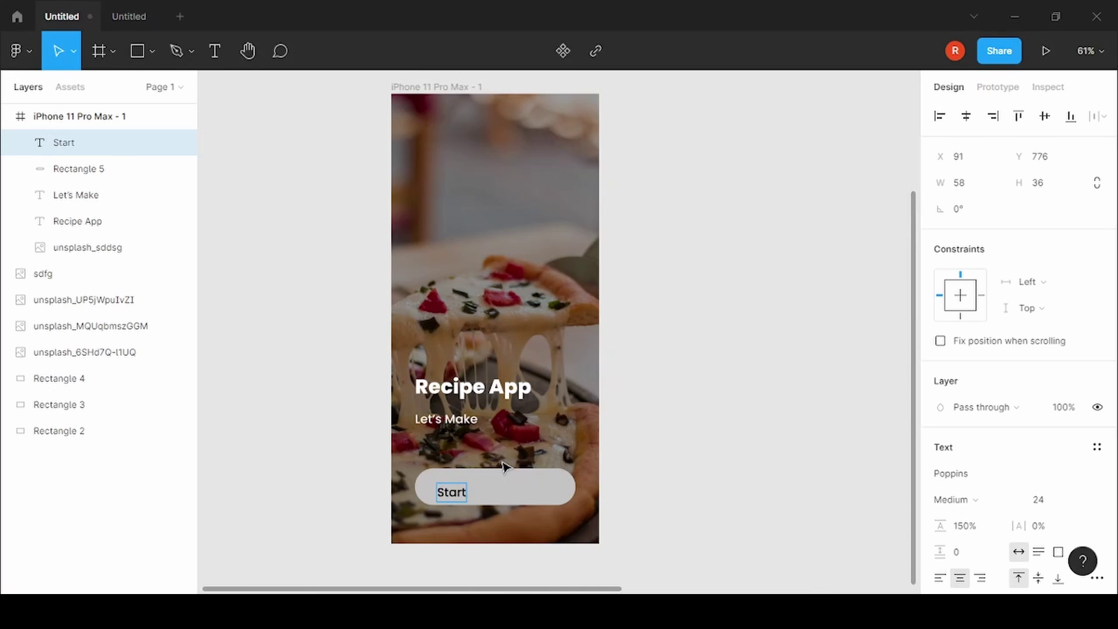
{"action": "key", "text": "ctrl+a"}
{"action": "left_click", "coordinate": [1042, 500]}
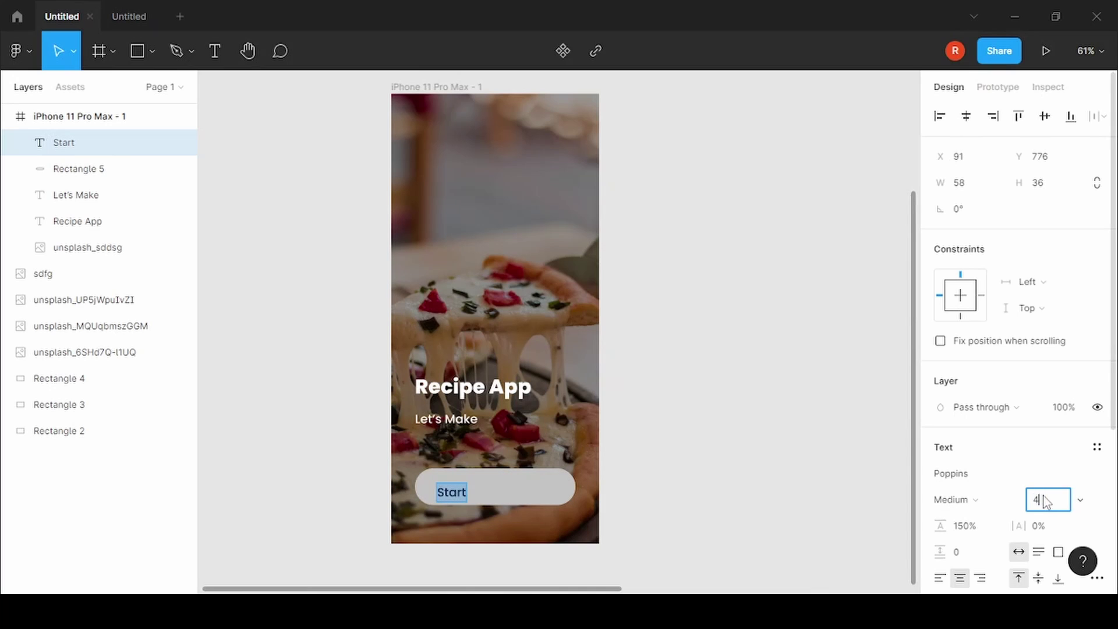
{"action": "type", "text": "0"}
{"action": "key", "text": "Return"}
{"action": "left_click", "coordinate": [961, 500]}
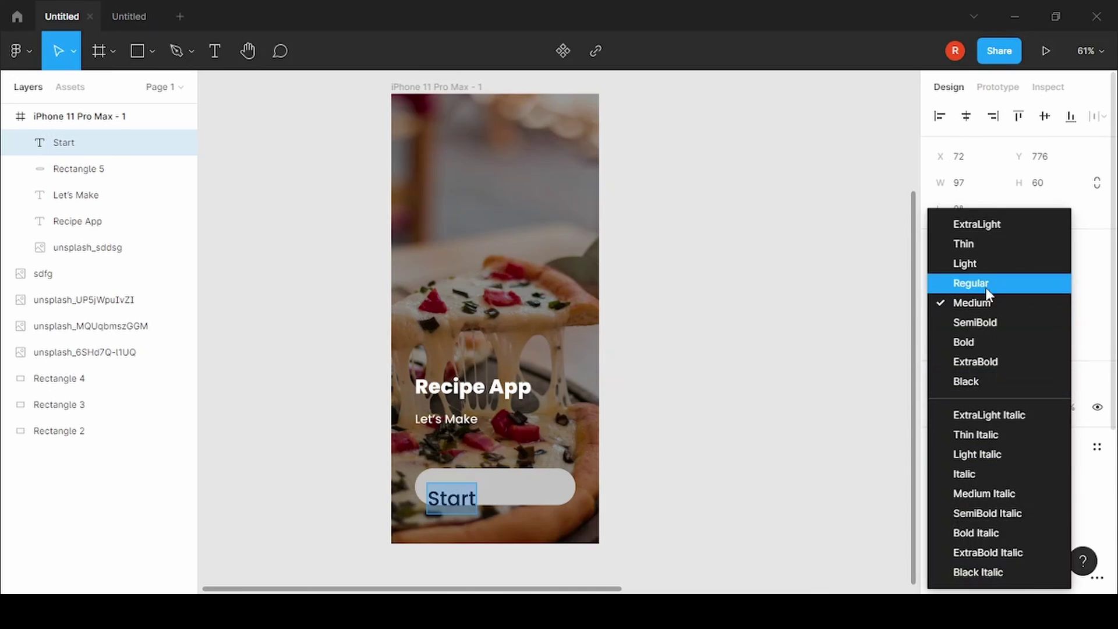
{"action": "left_click", "coordinate": [989, 346]}
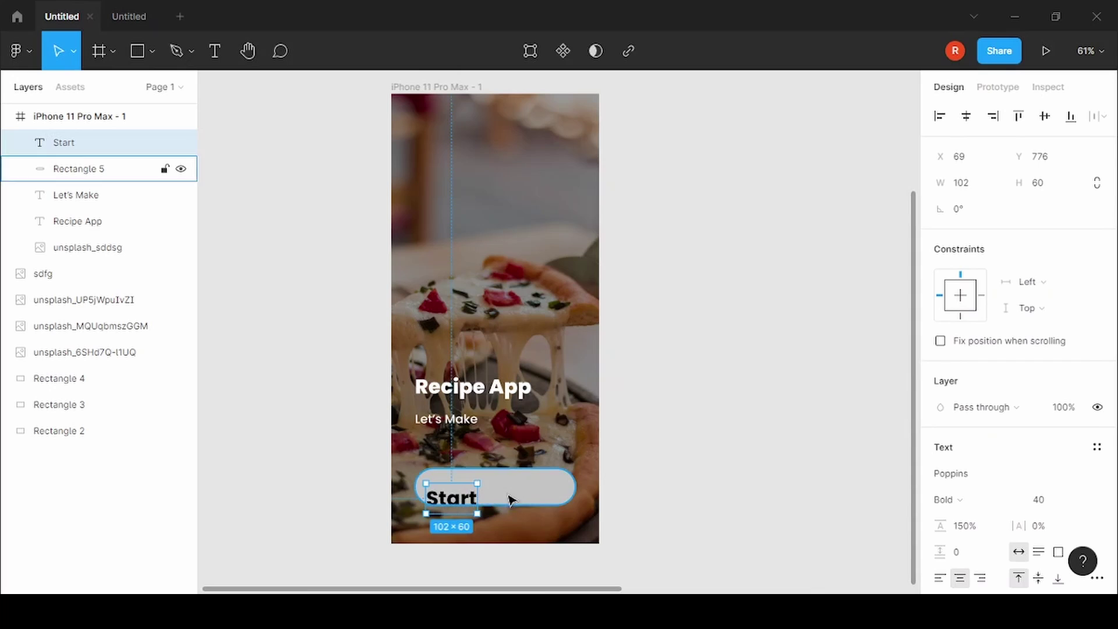
{"action": "left_click_drag", "start_coordinate": [469, 501], "coordinate": [511, 491]}
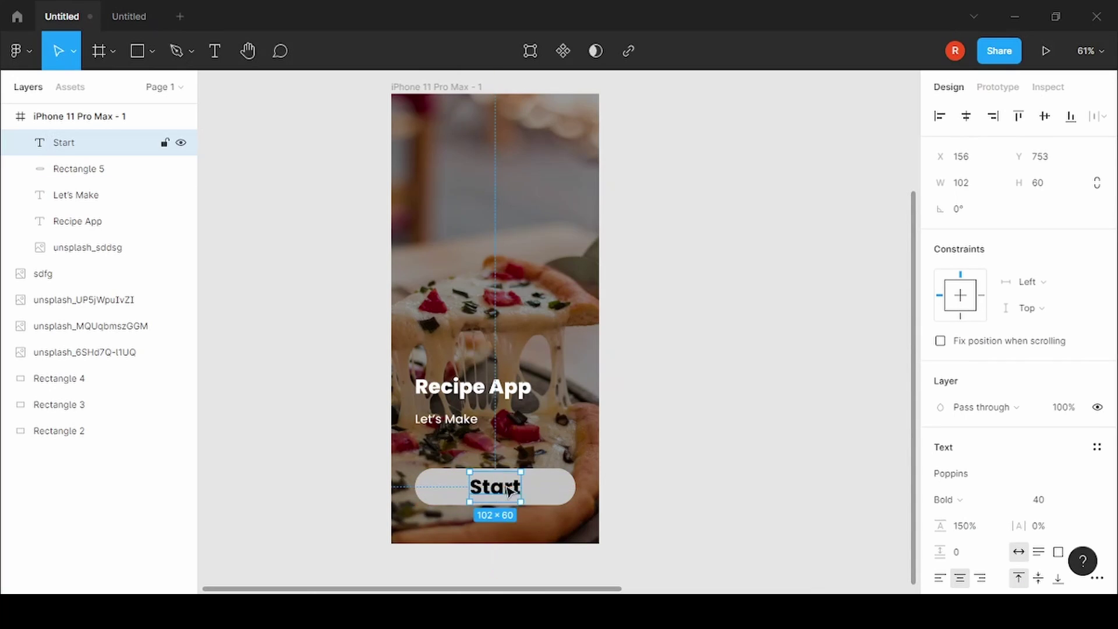
{"action": "left_click", "coordinate": [543, 494]}
Colour the pill button green, sampled from the green swatch
{"action": "left_click", "coordinate": [939, 473]}
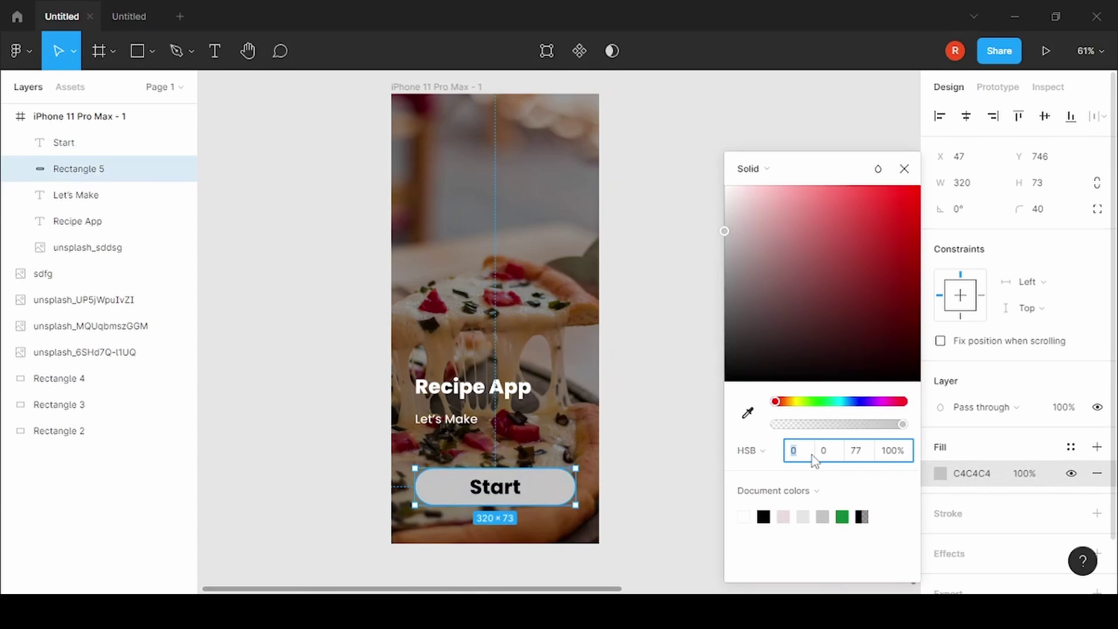
{"action": "left_click", "coordinate": [747, 413]}
{"action": "scroll", "coordinate": [652, 344], "scroll_direction": "up", "scroll_amount": 2}
{"action": "scroll", "coordinate": [582, 250], "scroll_direction": "up", "scroll_amount": 5}
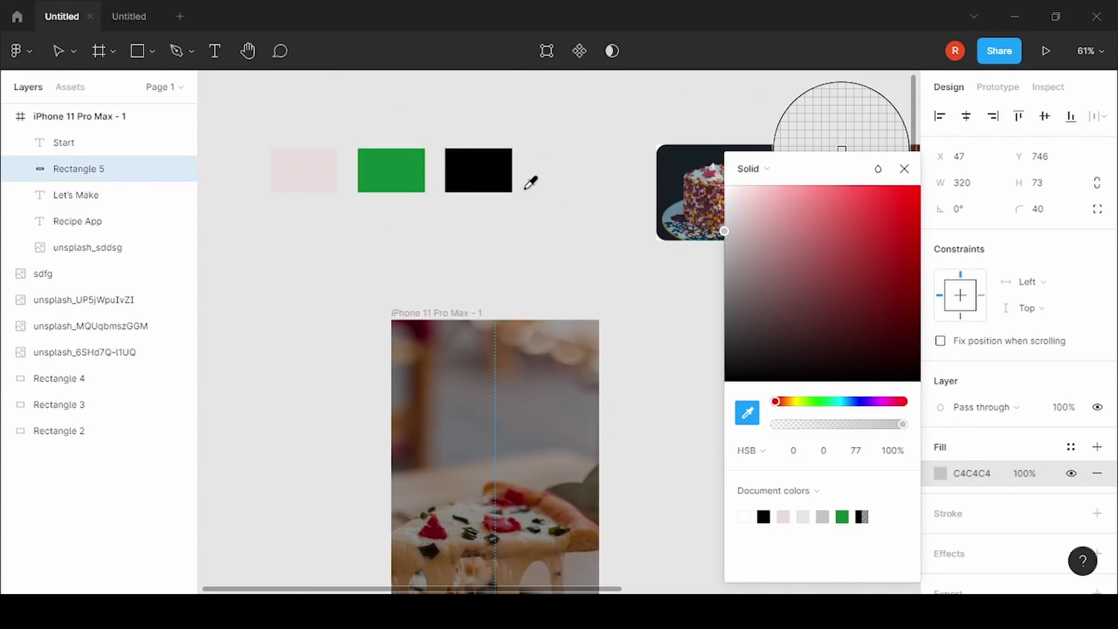
{"action": "left_click", "coordinate": [410, 164]}
{"action": "scroll", "coordinate": [477, 291], "scroll_direction": "down", "scroll_amount": 8}
Recolour the Start label pale pinkish white from the light pink swatch
{"action": "left_click", "coordinate": [508, 431]}
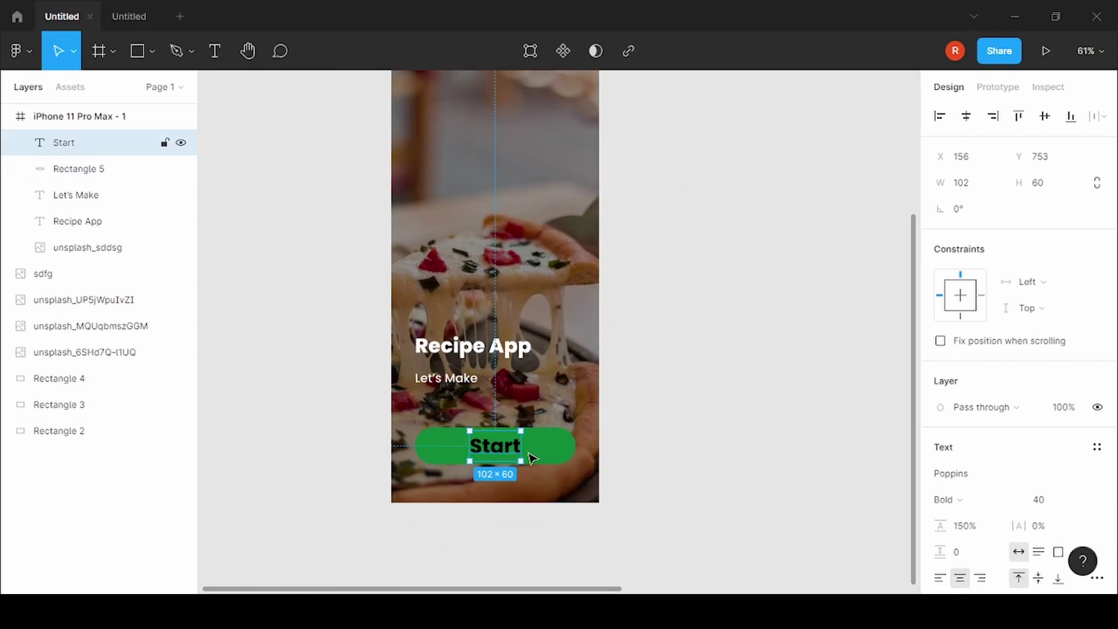
{"action": "scroll", "coordinate": [956, 501], "scroll_direction": "down", "scroll_amount": 3}
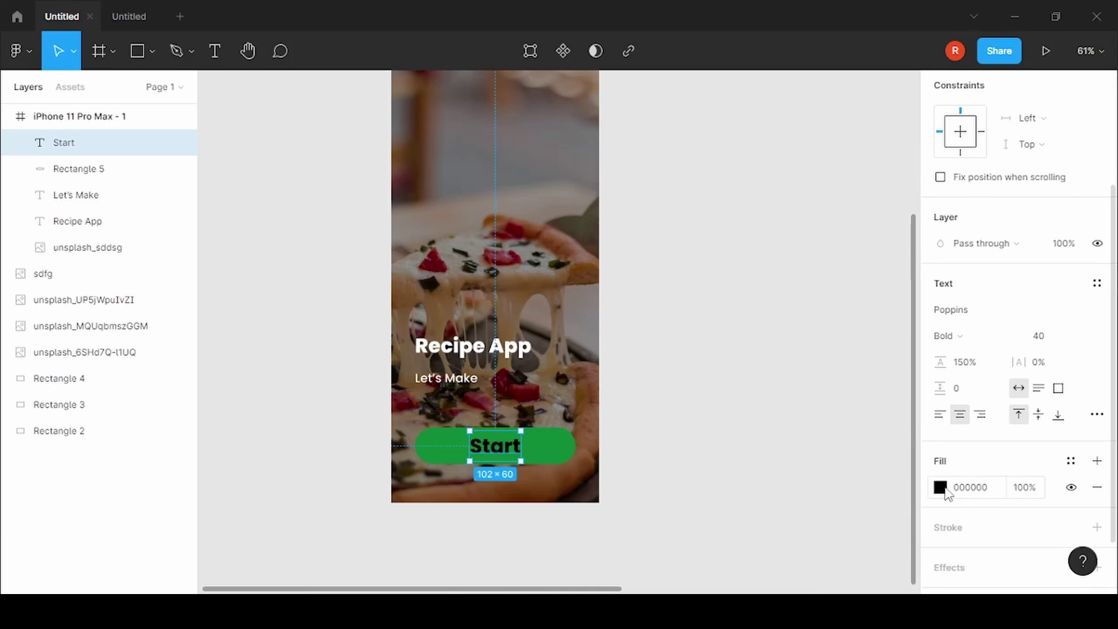
{"action": "left_click", "coordinate": [940, 486]}
{"action": "left_click", "coordinate": [747, 412]}
{"action": "scroll", "coordinate": [392, 237], "scroll_direction": "up", "scroll_amount": 1}
{"action": "scroll", "coordinate": [389, 227], "scroll_direction": "up", "scroll_amount": 5}
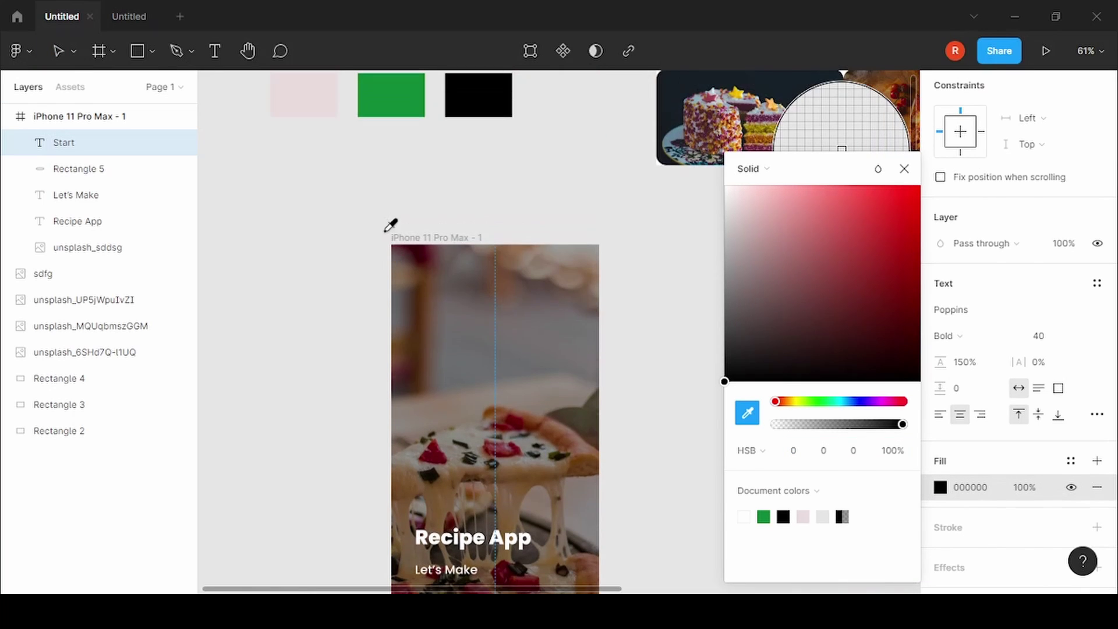
{"action": "left_click", "coordinate": [312, 107]}
{"action": "scroll", "coordinate": [589, 252], "scroll_direction": "down", "scroll_amount": 2}
{"action": "scroll", "coordinate": [591, 256], "scroll_direction": "down", "scroll_amount": 3}
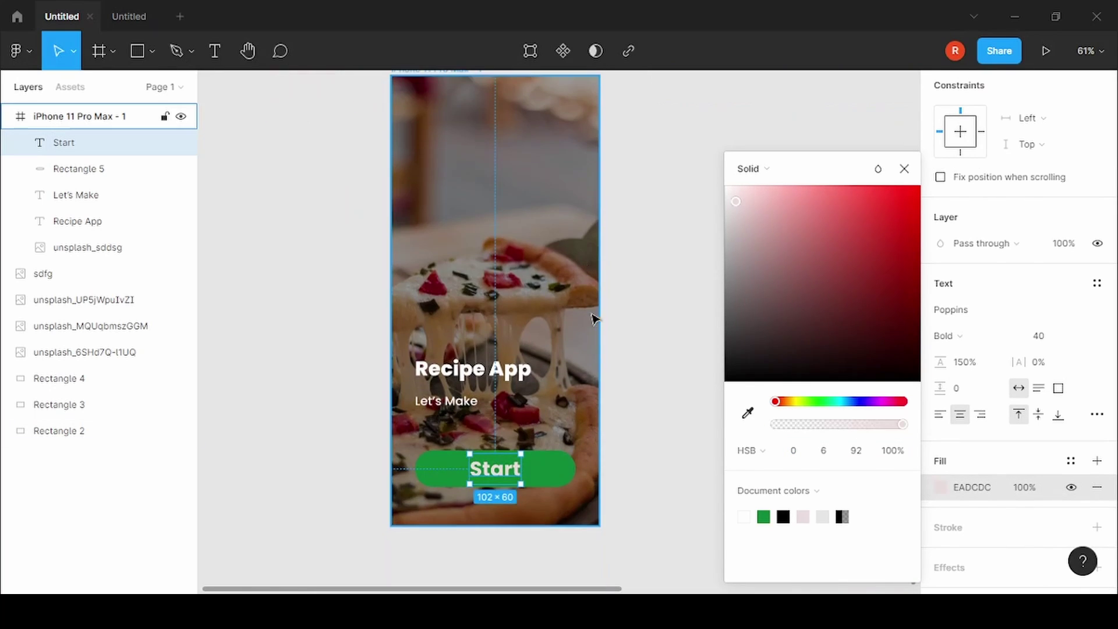
{"action": "key", "text": "Escape"}
{"action": "left_click", "coordinate": [652, 317]}
{"action": "left_click_drag", "start_coordinate": [813, 351], "coordinate": [720, 417]}
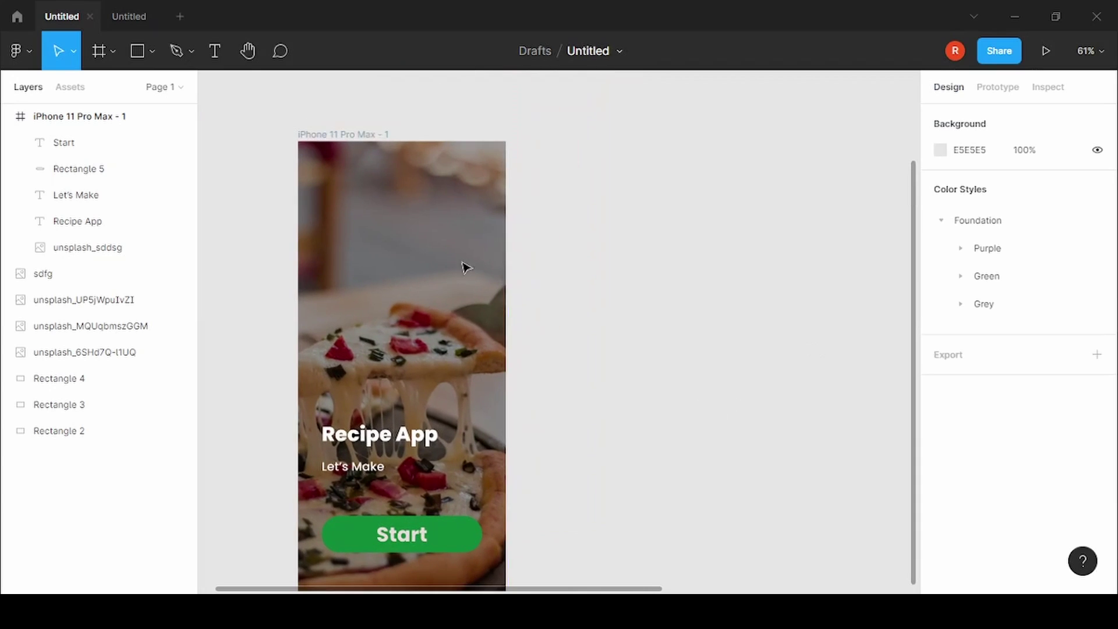
Give the splash screen frame a corner radius of 40
{"action": "left_click", "coordinate": [358, 135]}
{"action": "left_click", "coordinate": [1049, 243]}
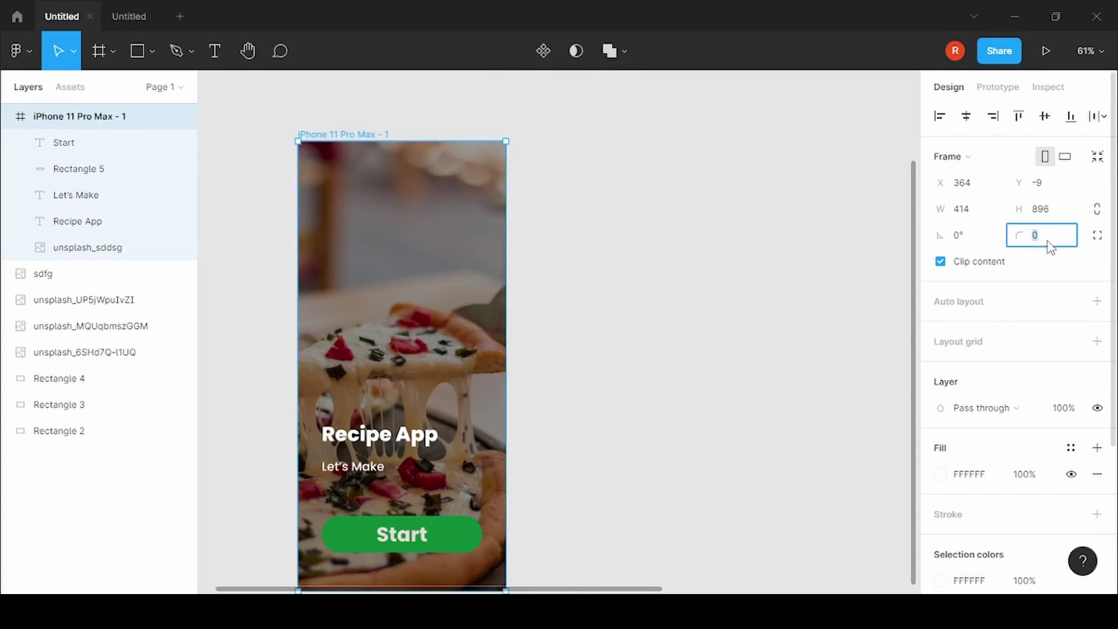
{"action": "type", "text": "40"}
{"action": "key", "text": "Return"}
{"action": "left_click", "coordinate": [687, 354]}
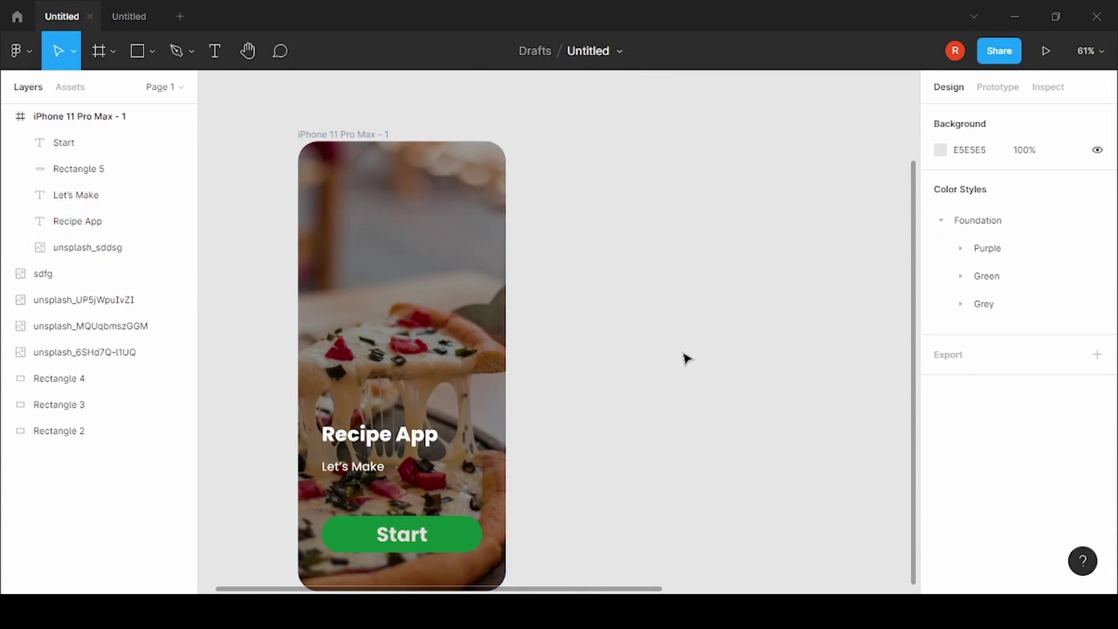
{"action": "left_click_drag", "start_coordinate": [669, 390], "coordinate": [602, 362]}
Duplicate the splash screen to the right and delete the copy's contents
{"action": "left_click", "coordinate": [281, 105]}
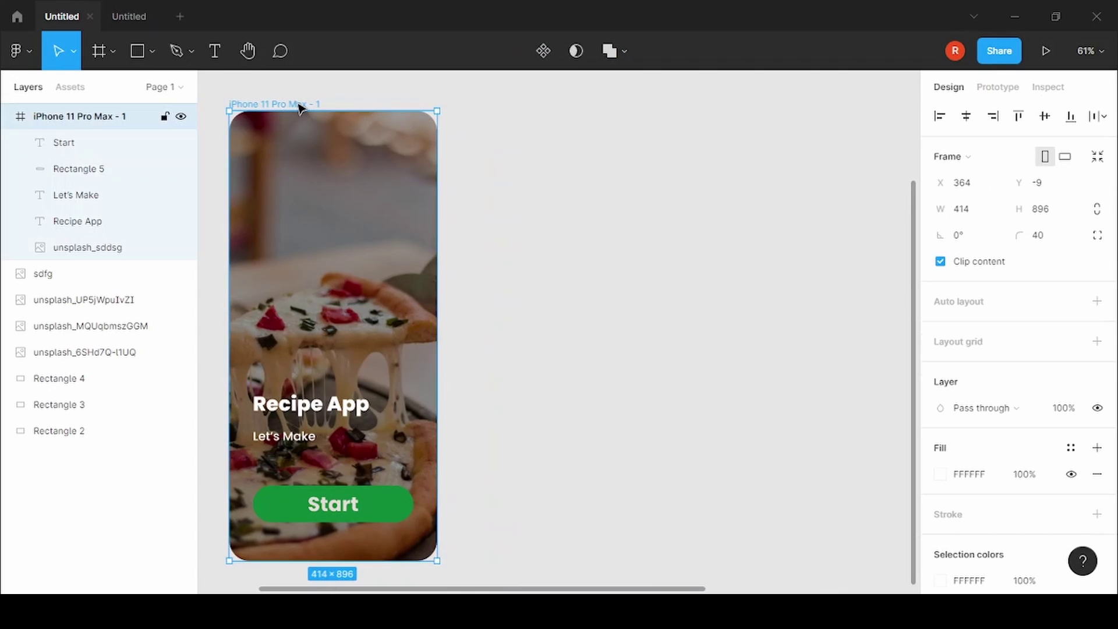
{"action": "key", "text": "alt"}
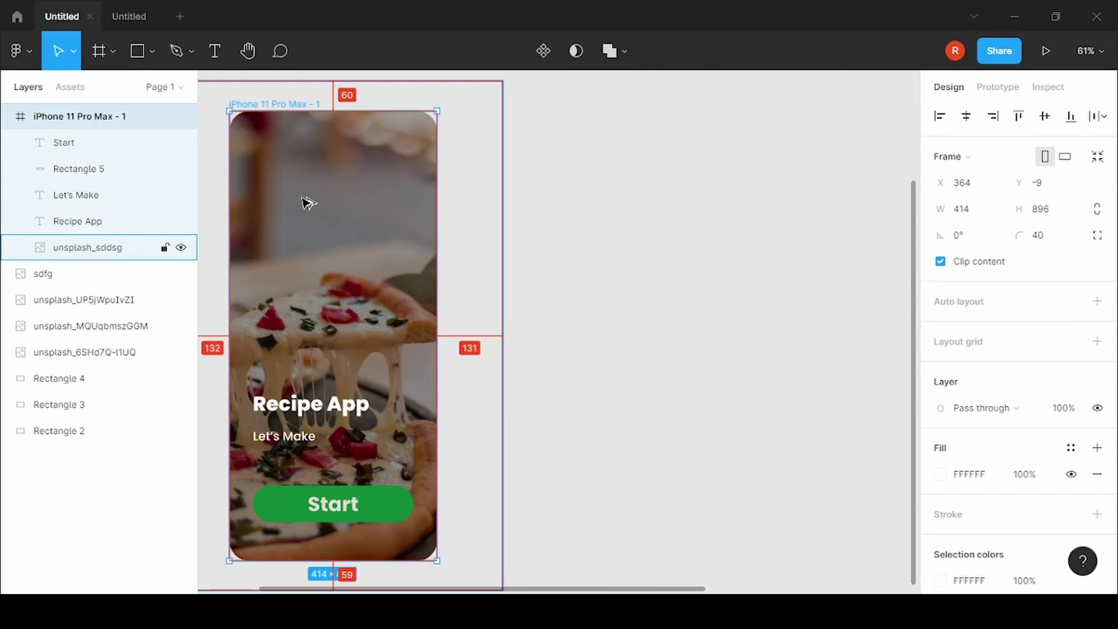
{"action": "left_click_drag", "start_coordinate": [290, 215], "coordinate": [525, 217]}
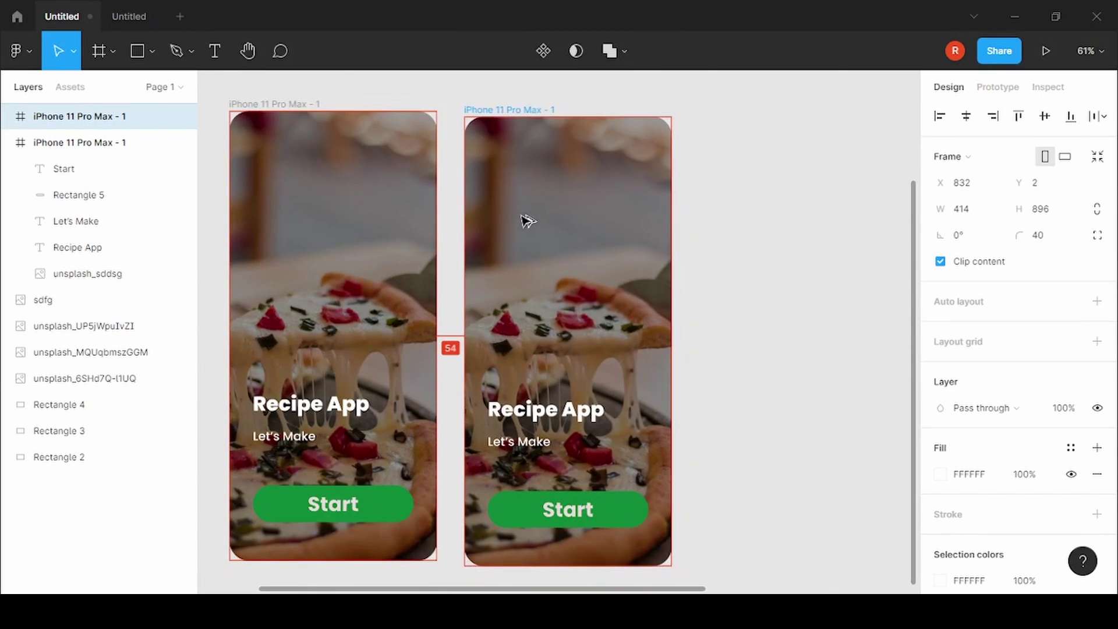
{"action": "left_click", "coordinate": [775, 222]}
{"action": "left_click_drag", "start_coordinate": [782, 214], "coordinate": [556, 514]}
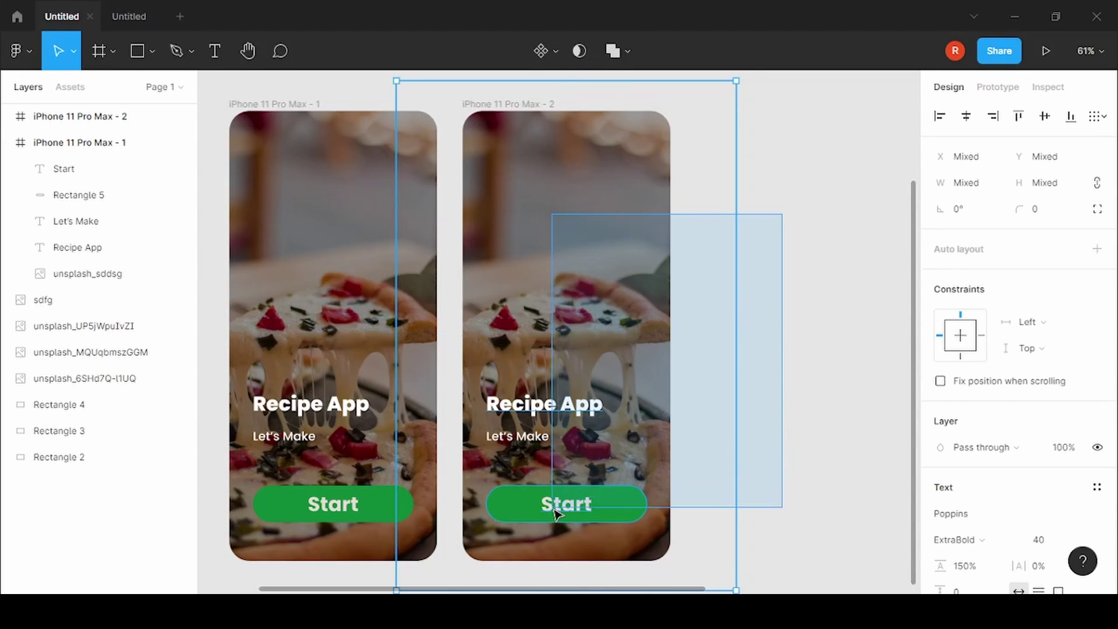
{"action": "key", "text": "Delete"}
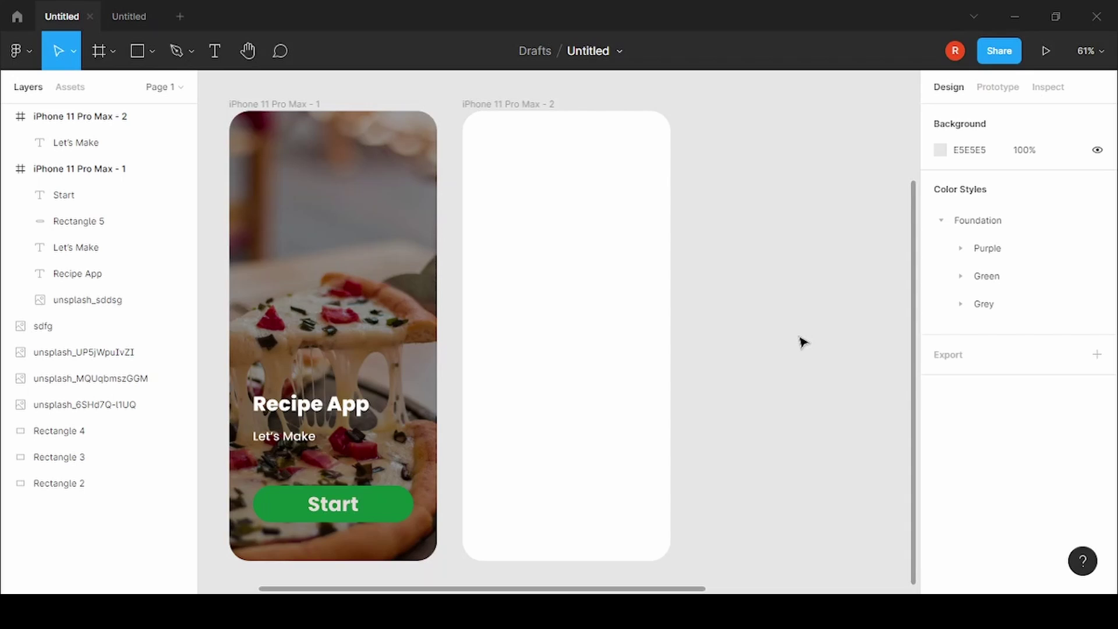
Type the greeting text on the second screen, sizing it 35 then 30
{"action": "key", "text": "t"}
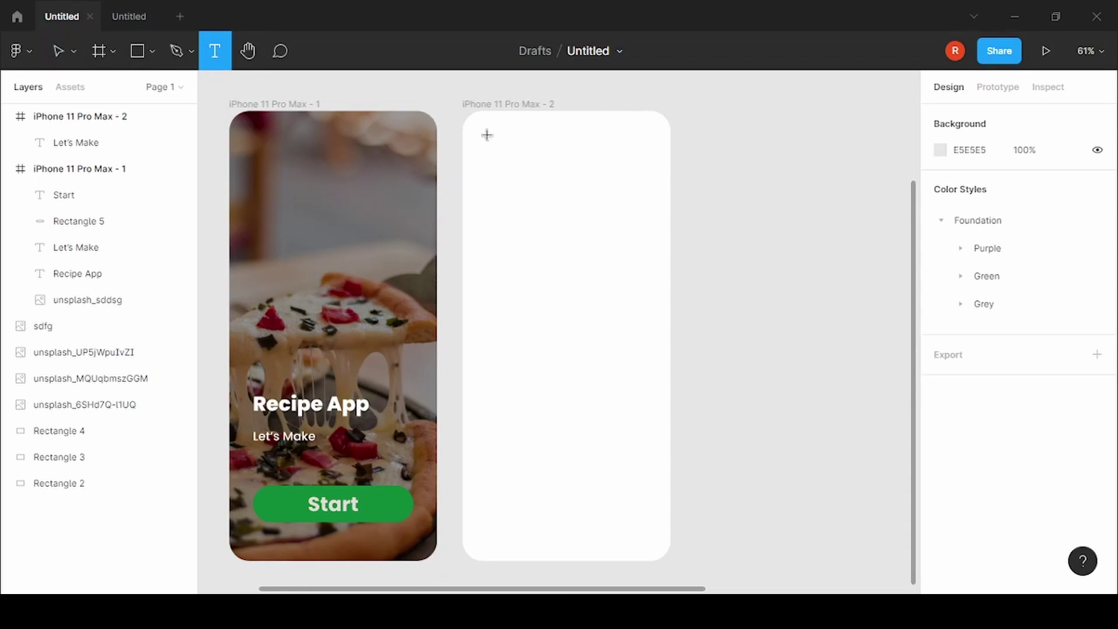
{"action": "left_click", "coordinate": [470, 131]}
{"action": "type", "text": "Hi"}
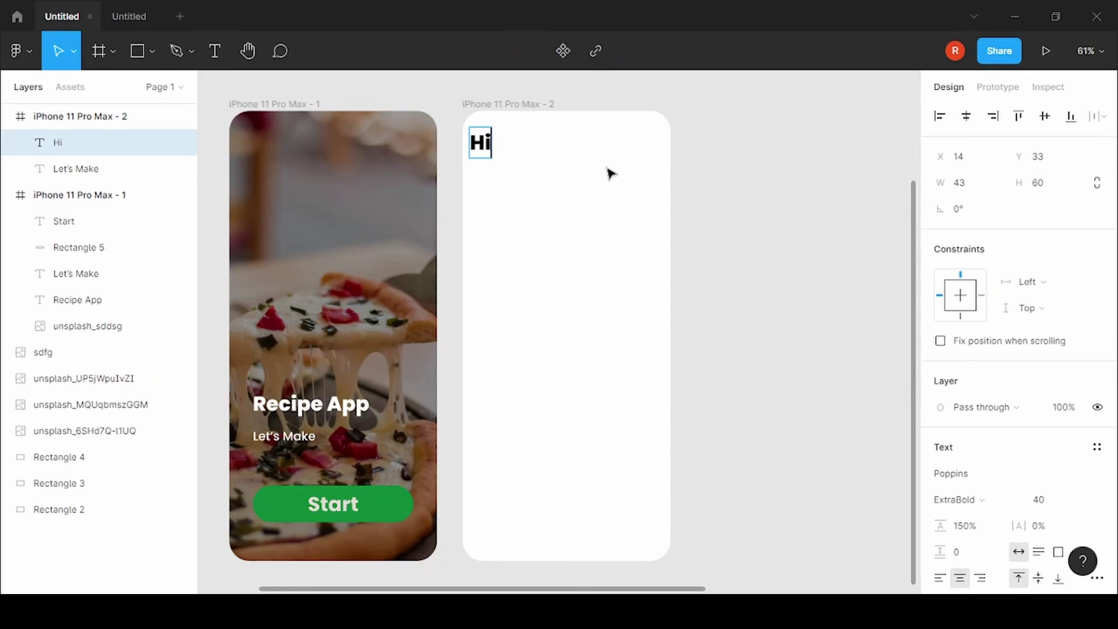
{"action": "type", "text": " Anna"}
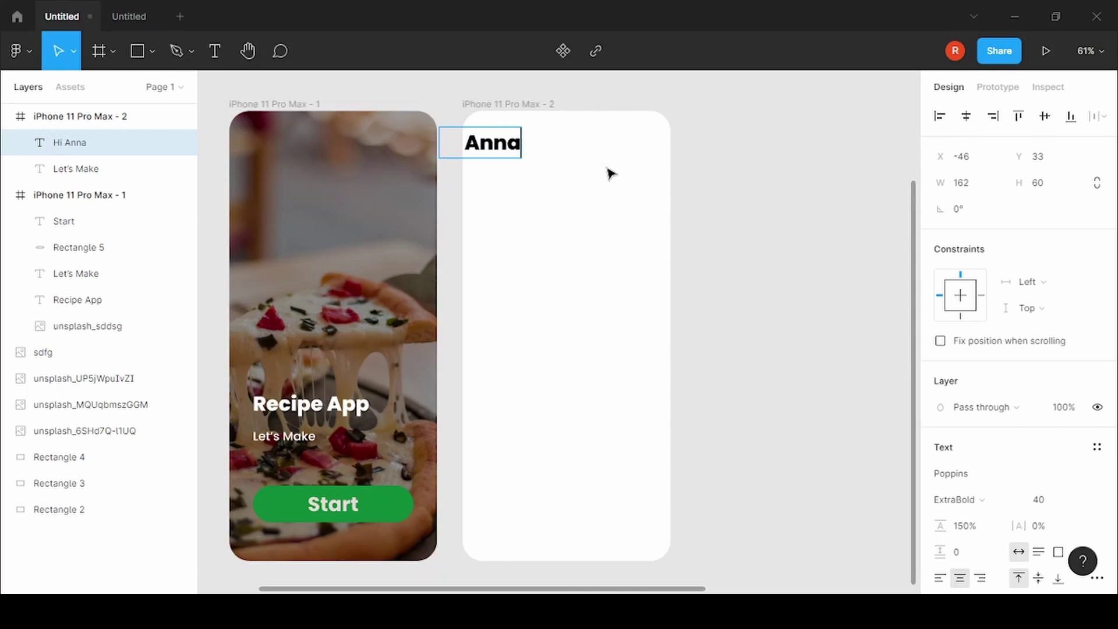
{"action": "left_click", "coordinate": [1046, 495]}
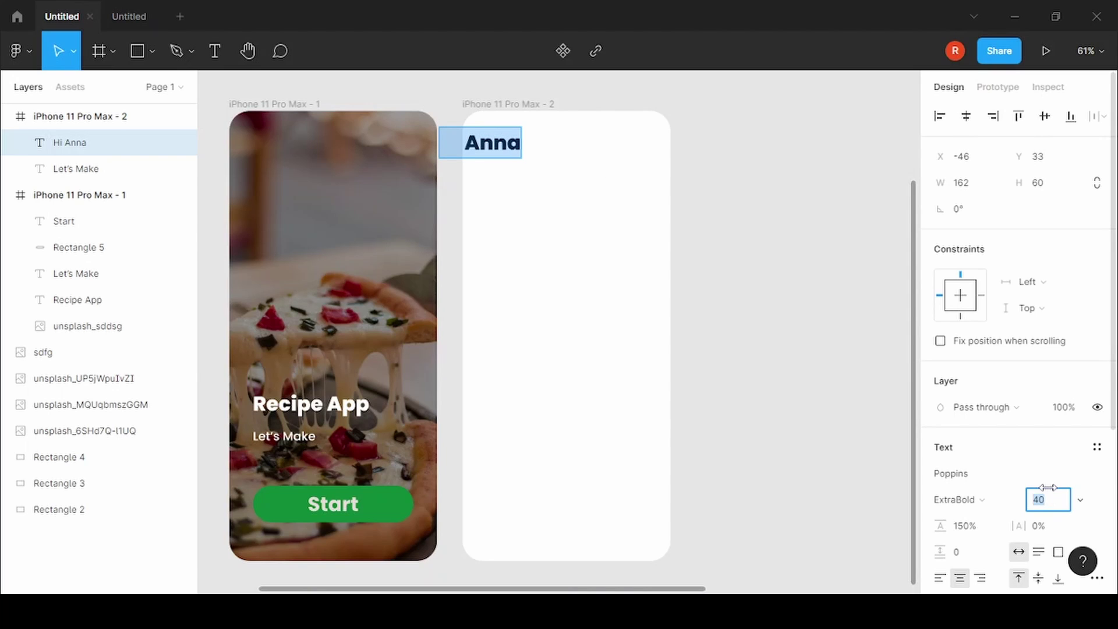
{"action": "type", "text": "35"}
{"action": "key", "text": "Return"}
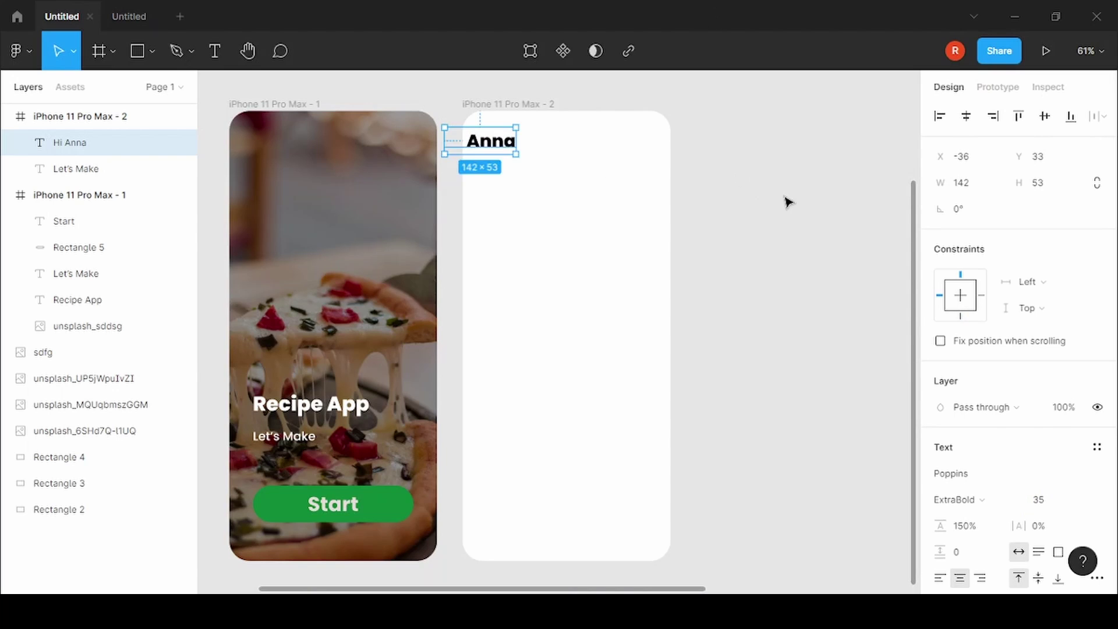
{"action": "left_click_drag", "start_coordinate": [509, 141], "coordinate": [551, 147]}
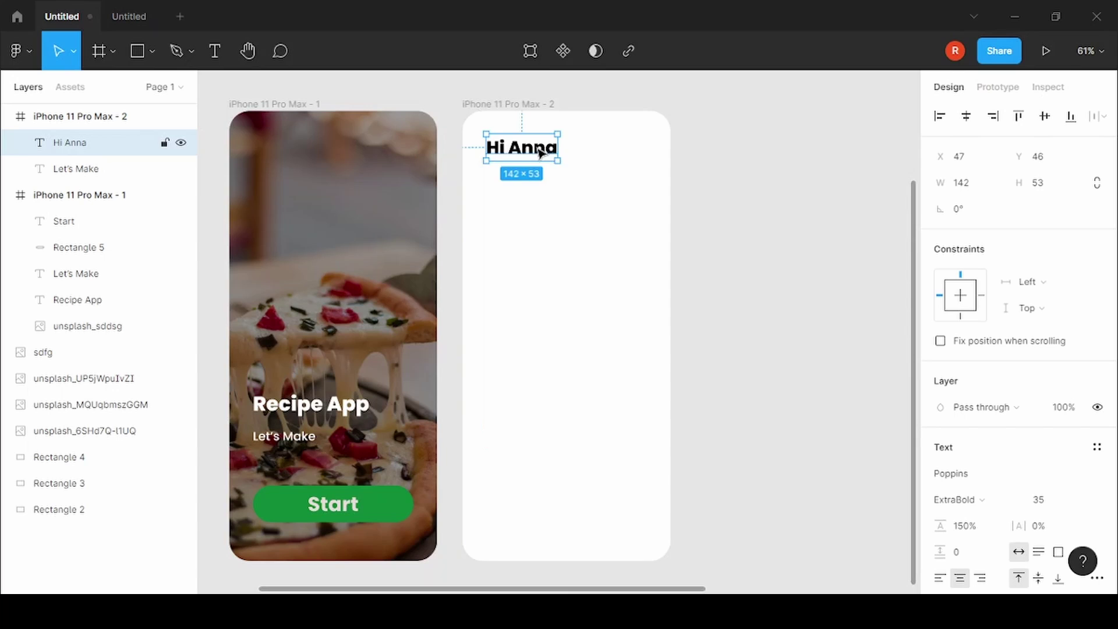
{"action": "double_click", "coordinate": [536, 145]}
{"action": "left_click", "coordinate": [1052, 508]}
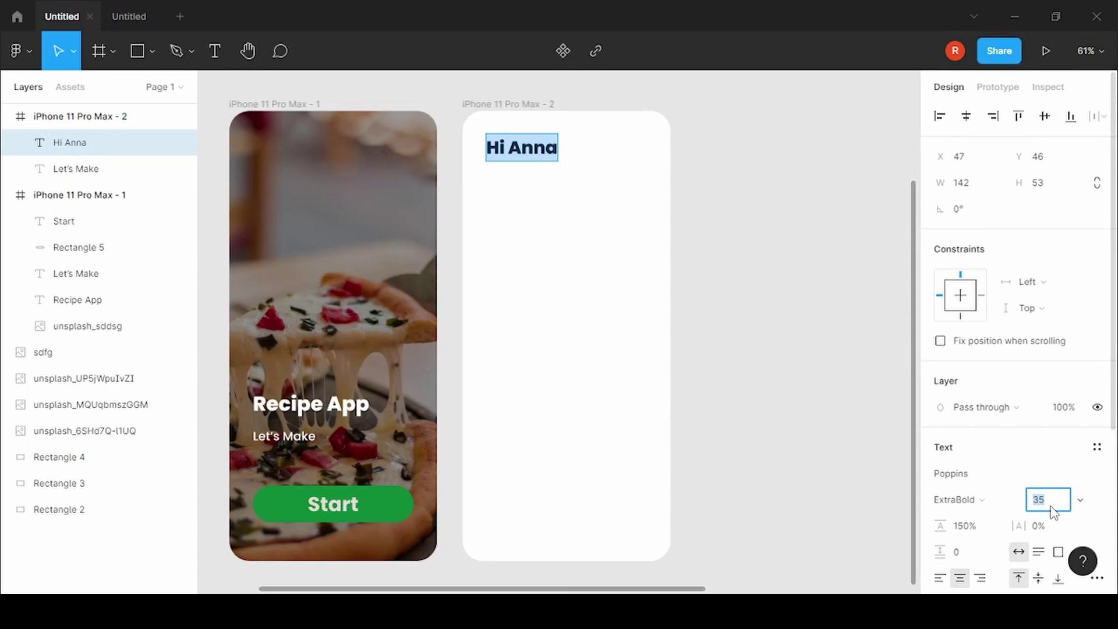
{"action": "type", "text": "30"}
{"action": "key", "text": "Return"}
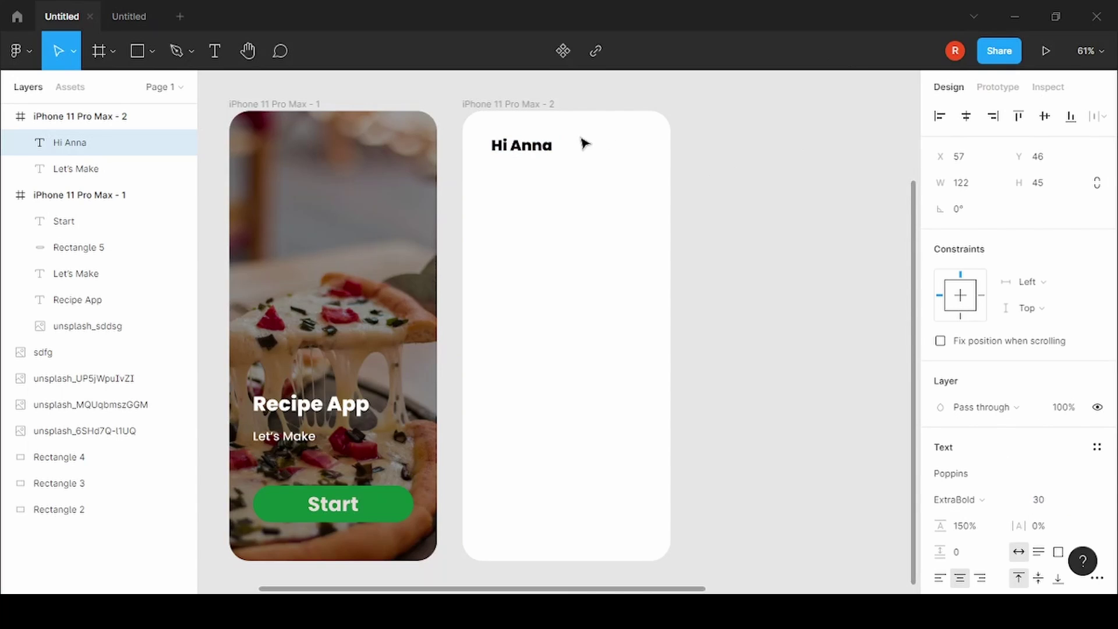
Shrink the greeting to size 24 and move it to the frame's top-left
{"action": "scroll", "coordinate": [577, 140], "scroll_direction": "up", "scroll_amount": 5, "text": "ctrl"}
{"action": "left_click_drag", "start_coordinate": [500, 167], "coordinate": [493, 145]}
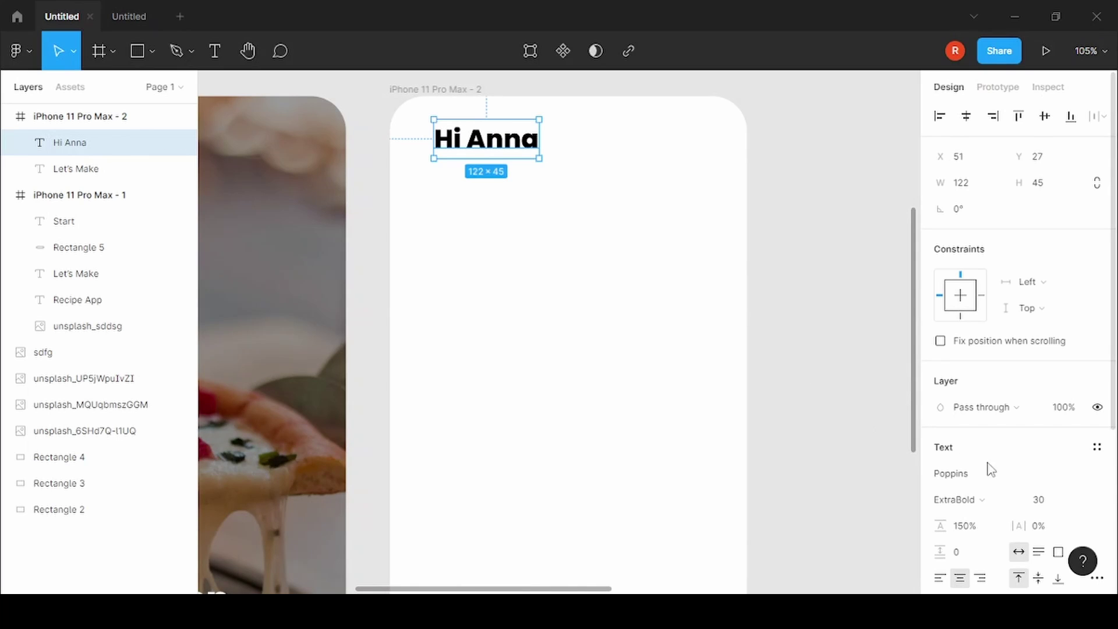
{"action": "left_click", "coordinate": [1067, 503]}
{"action": "type", "text": "24"}
{"action": "key", "text": "Return"}
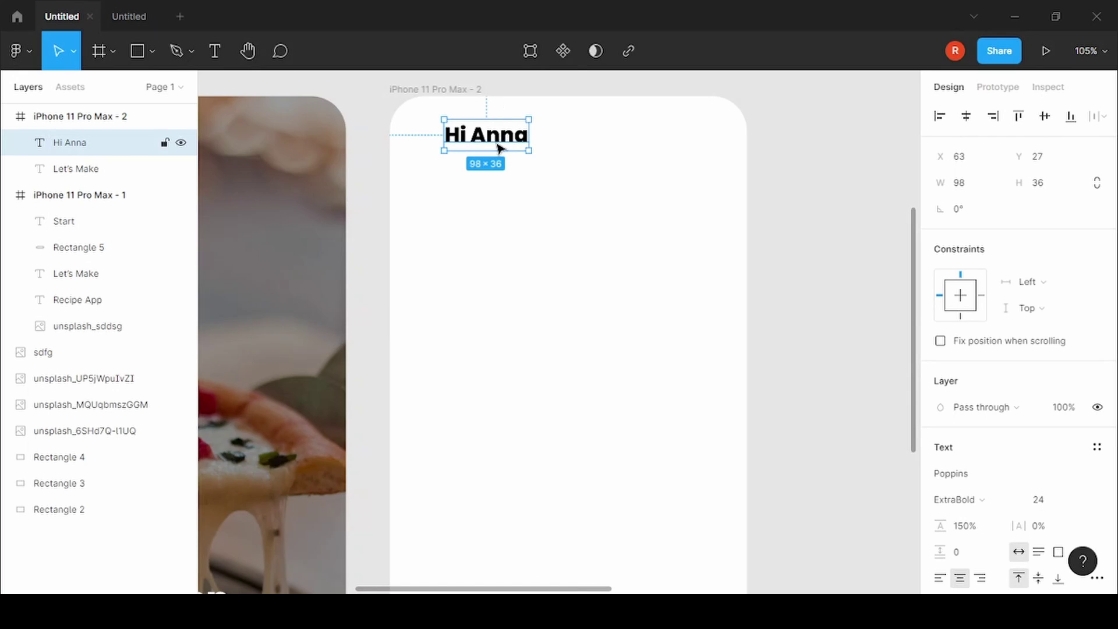
{"action": "left_click_drag", "start_coordinate": [499, 144], "coordinate": [481, 150]}
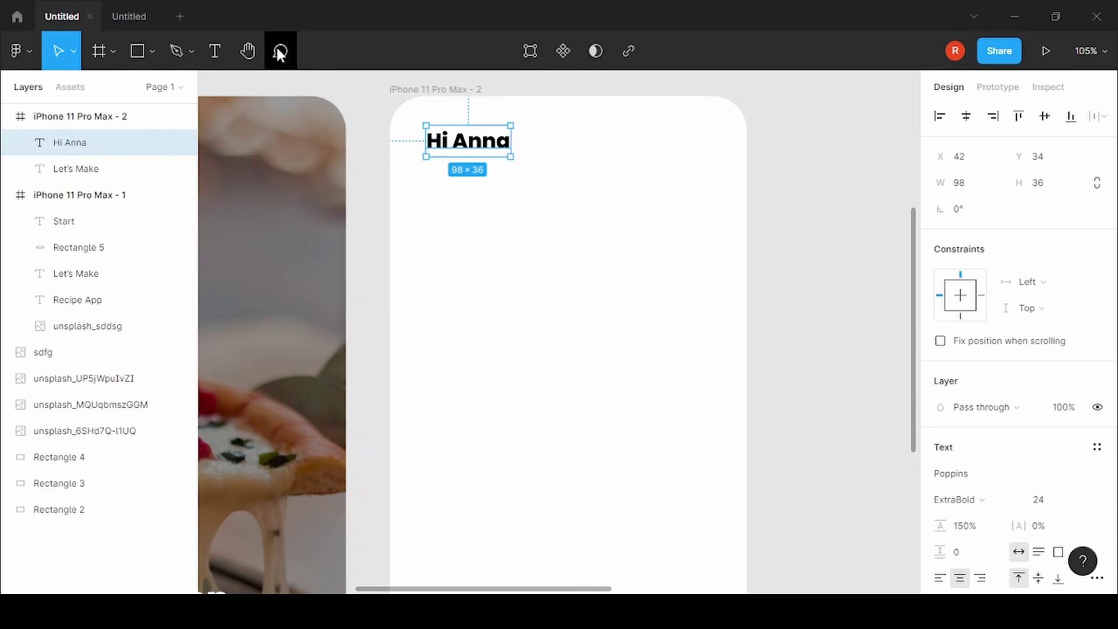
Draw a 60×60 circle at the second screen's top right, level with the greeting
{"action": "left_click", "coordinate": [152, 51]}
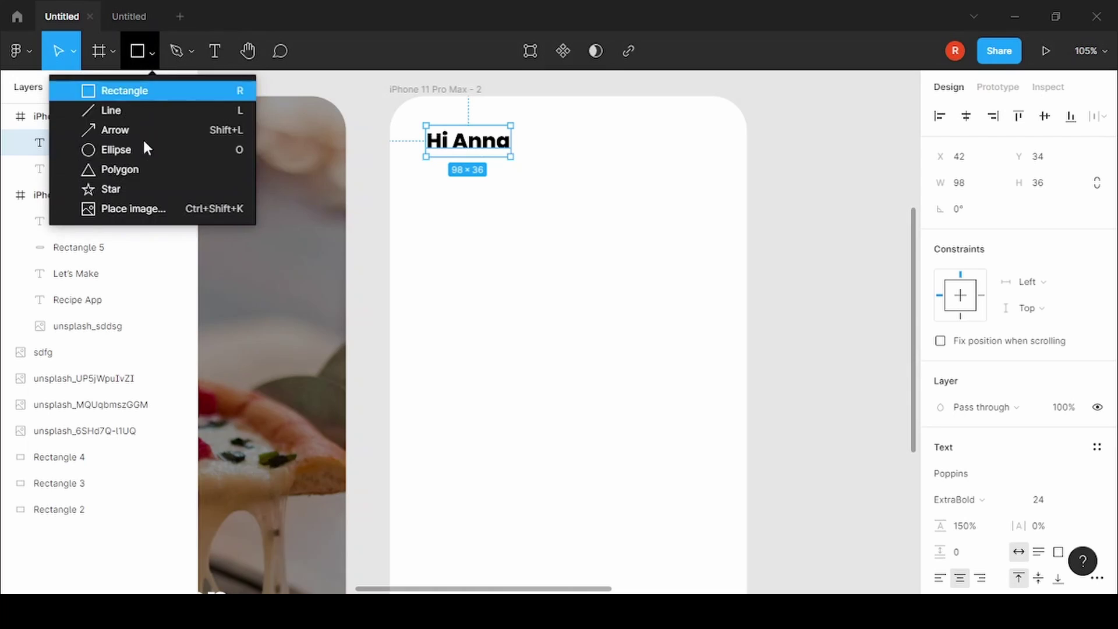
{"action": "left_click", "coordinate": [138, 153]}
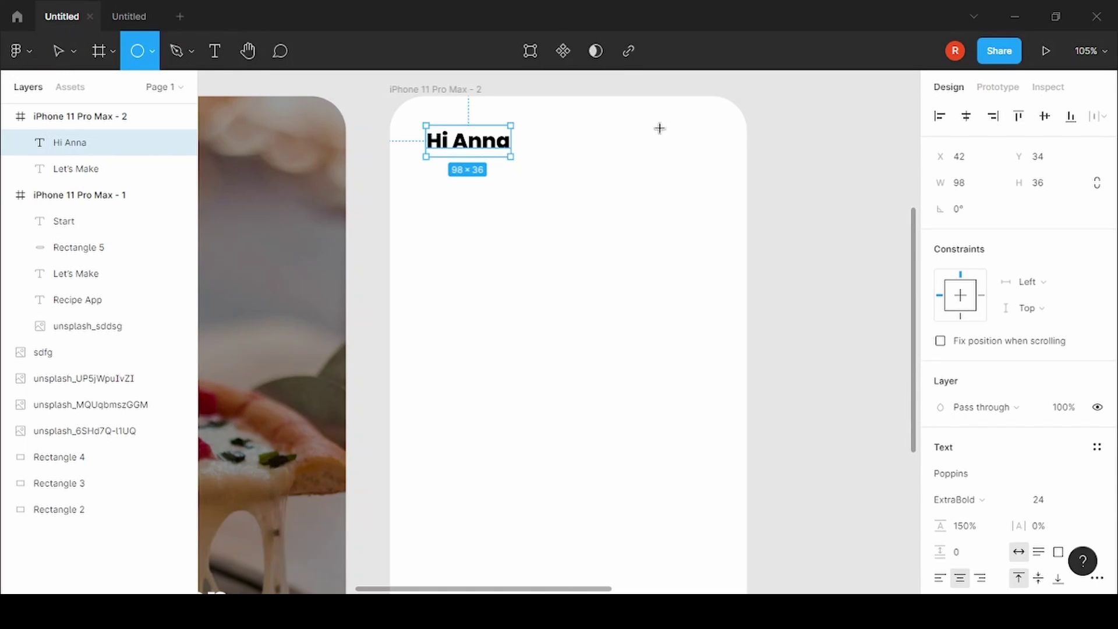
{"action": "left_click_drag", "start_coordinate": [659, 128], "coordinate": [717, 181]}
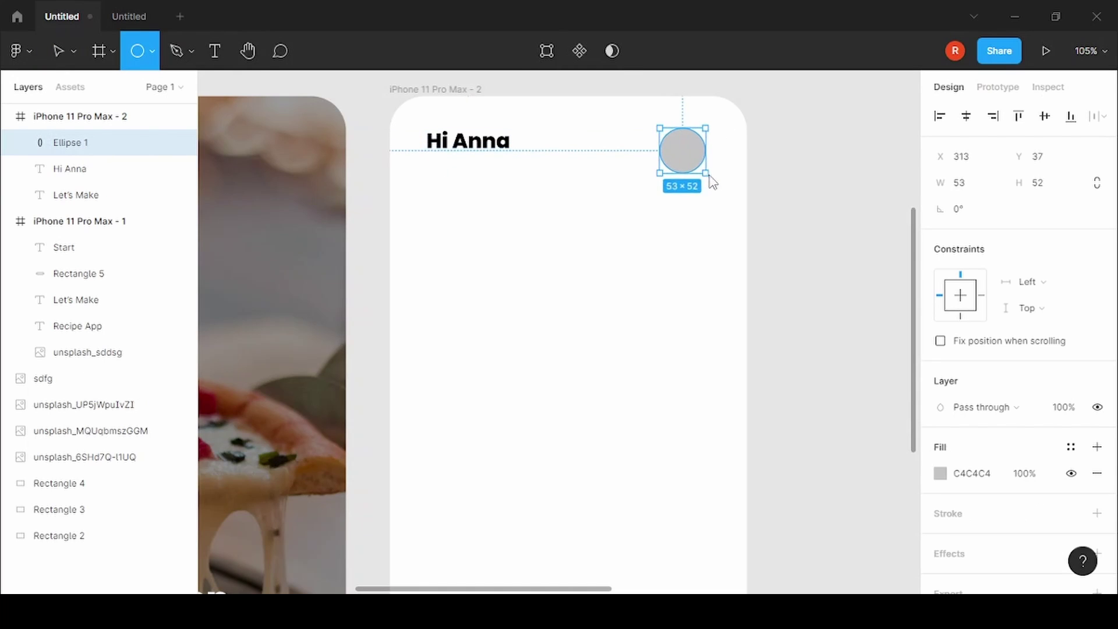
{"action": "left_click", "coordinate": [972, 188]}
{"action": "key", "text": "Tab"}
{"action": "type", "text": "60"}
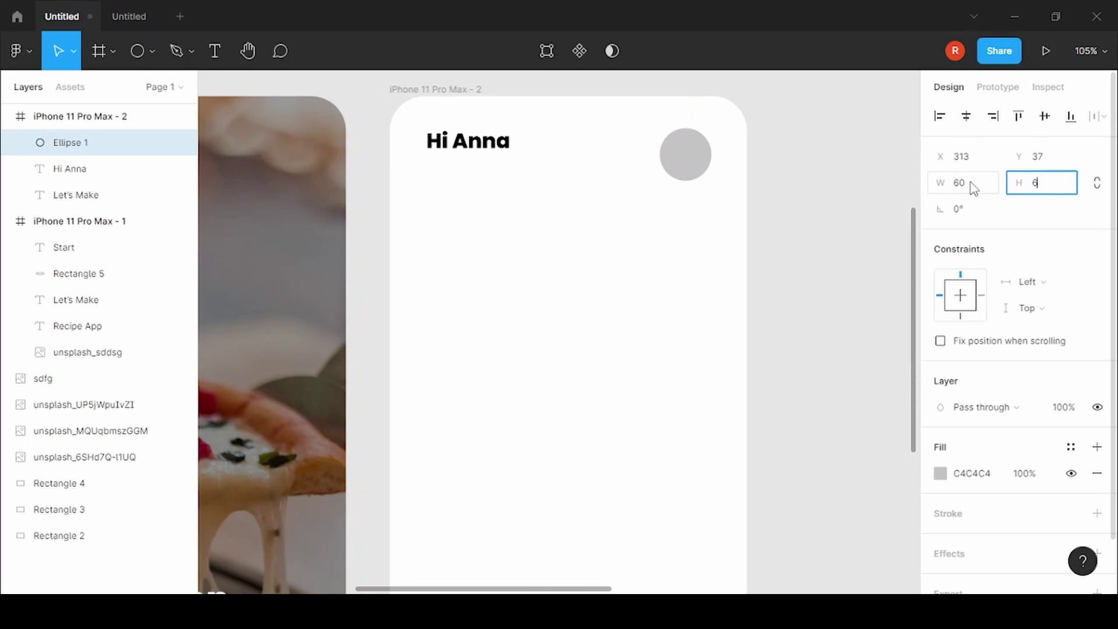
{"action": "key", "text": "Tab"}
{"action": "left_click_drag", "start_coordinate": [697, 157], "coordinate": [701, 143]}
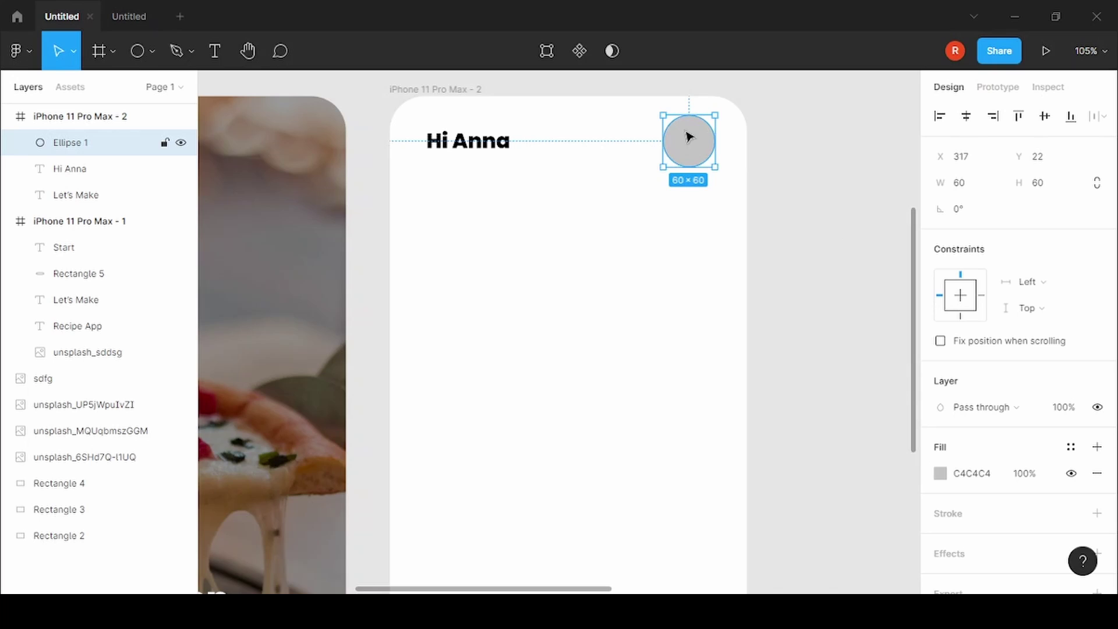
{"action": "right_click", "coordinate": [672, 138]}
{"action": "mouse_move", "coordinate": [701, 465]}
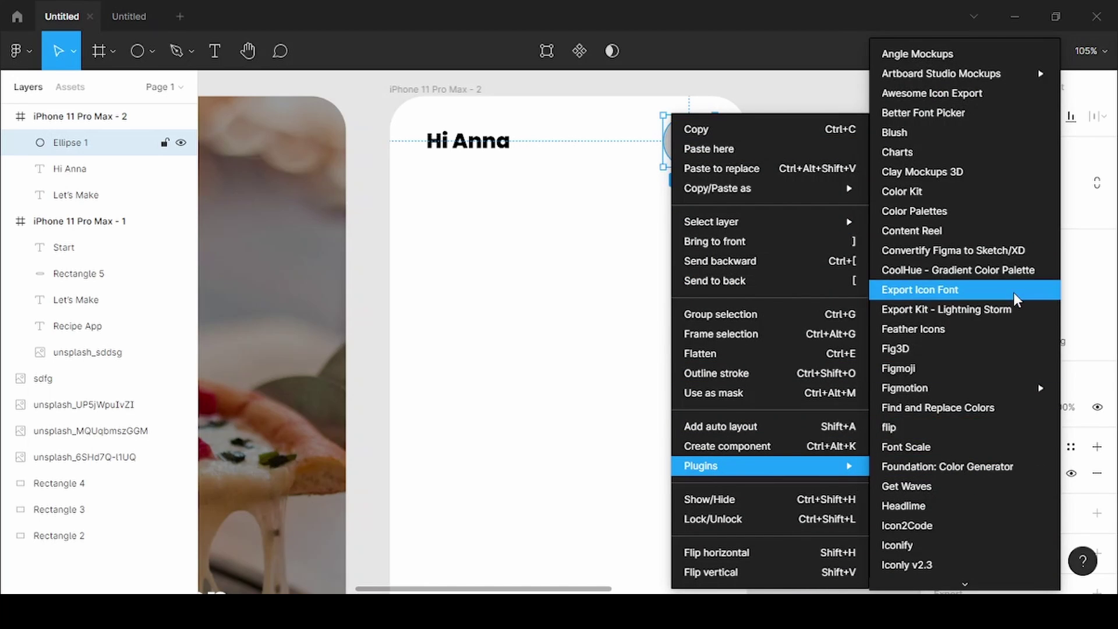
Fill the circle with an Unsplash 'profile' portrait of a smiling woman, aligned with the greeting
{"action": "scroll", "coordinate": [994, 492], "scroll_direction": "down", "scroll_amount": 5}
{"action": "scroll", "coordinate": [984, 408], "scroll_direction": "down", "scroll_amount": 3}
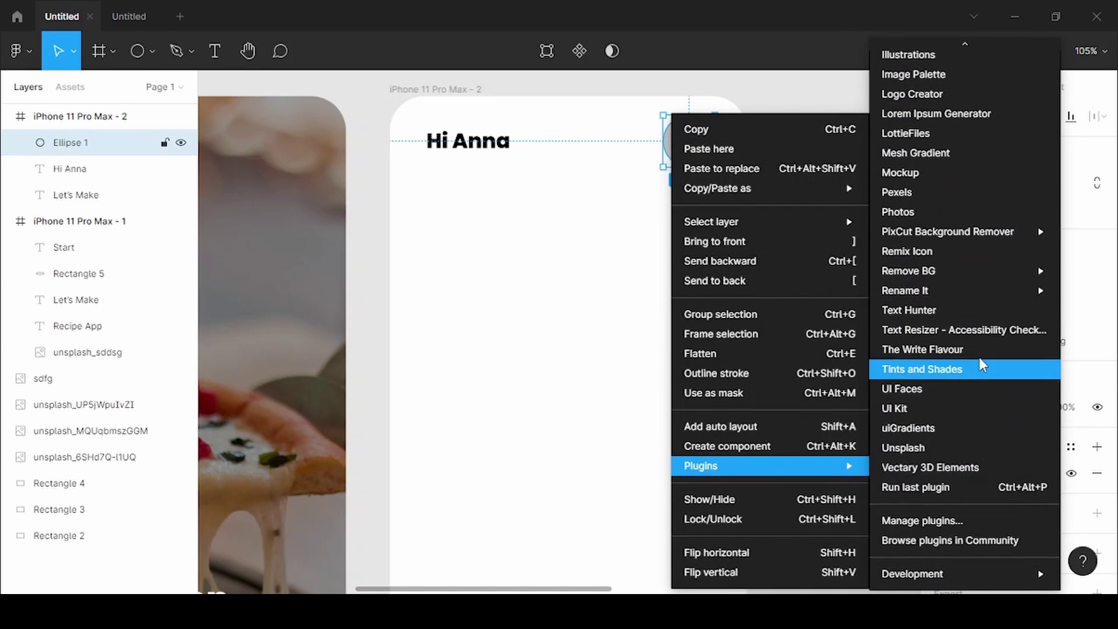
{"action": "left_click", "coordinate": [974, 447]}
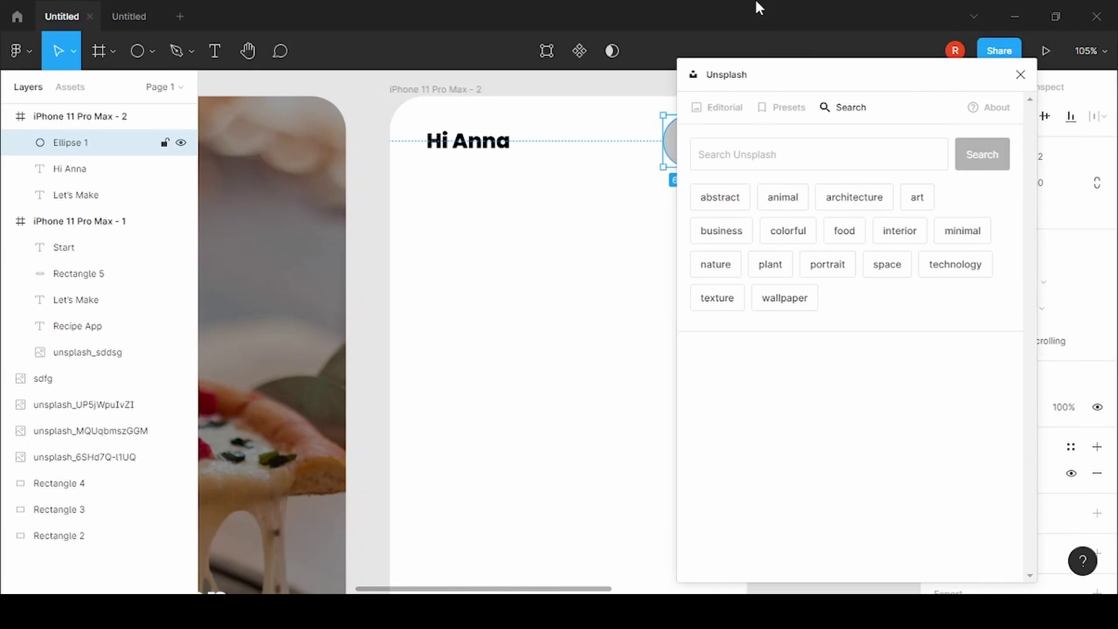
{"action": "left_click", "coordinate": [839, 162]}
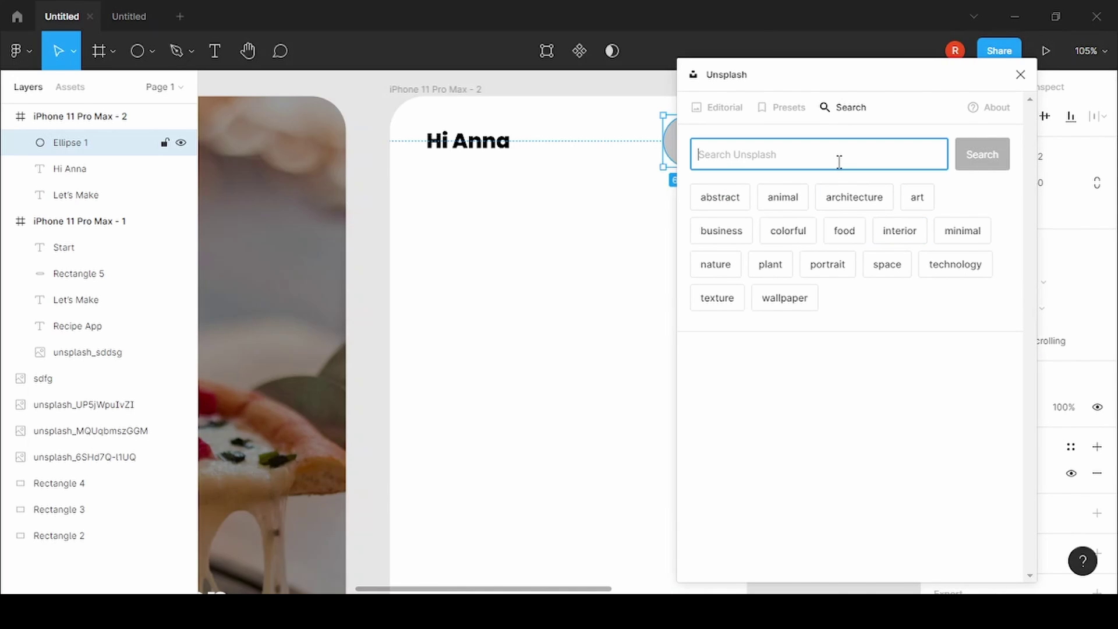
{"action": "type", "text": "profile"}
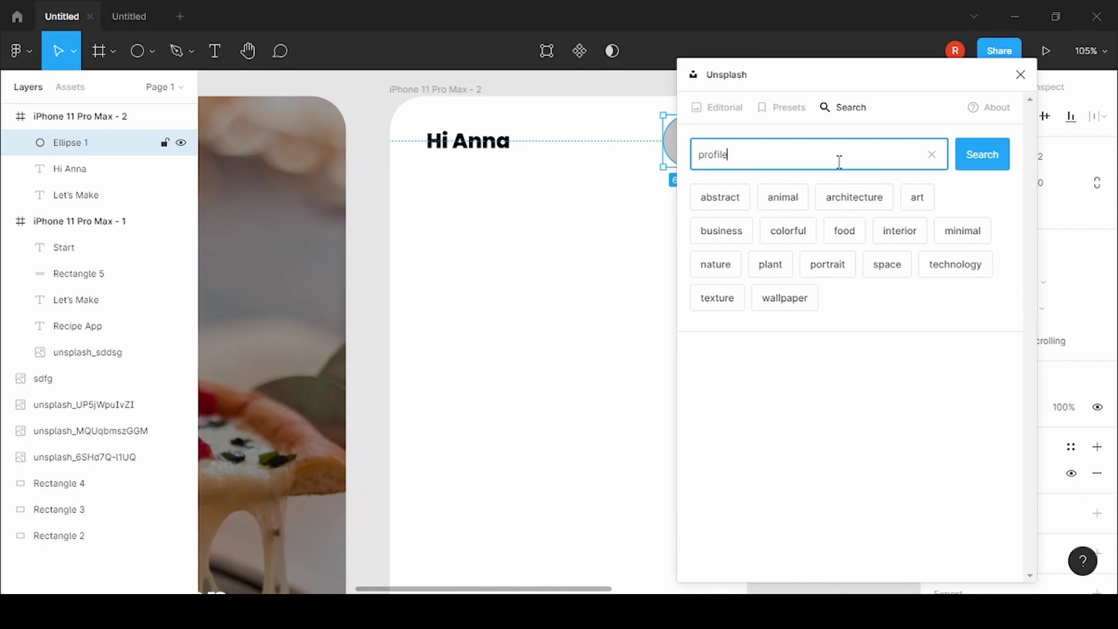
{"action": "key", "text": "Return"}
{"action": "scroll", "coordinate": [866, 269], "scroll_direction": "down", "scroll_amount": 5}
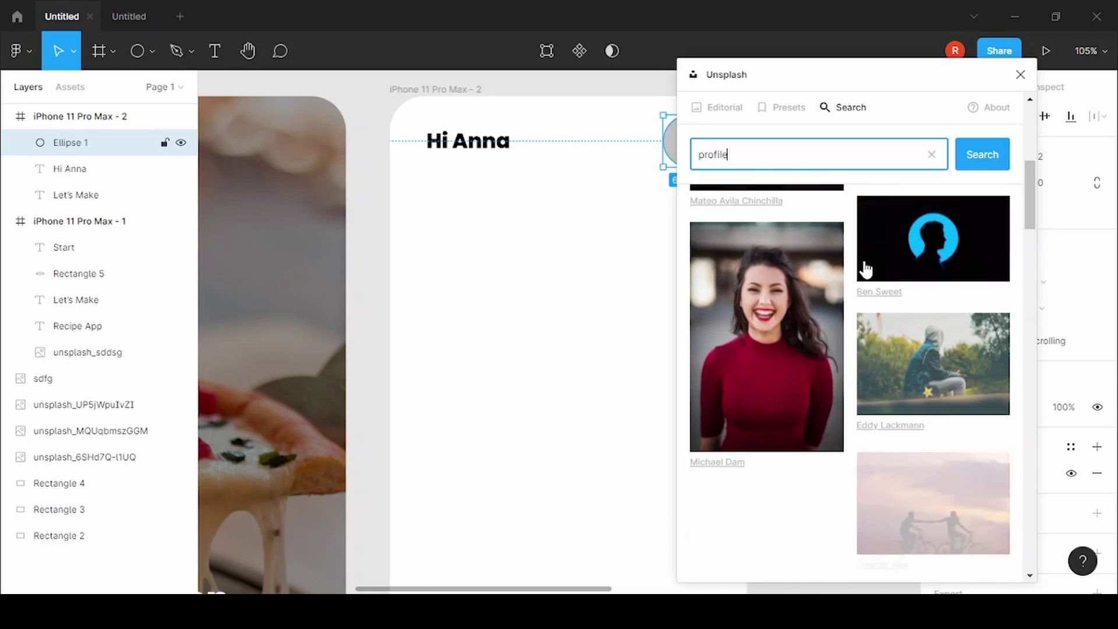
{"action": "scroll", "coordinate": [865, 265], "scroll_direction": "down", "scroll_amount": 3}
{"action": "left_click", "coordinate": [824, 236]}
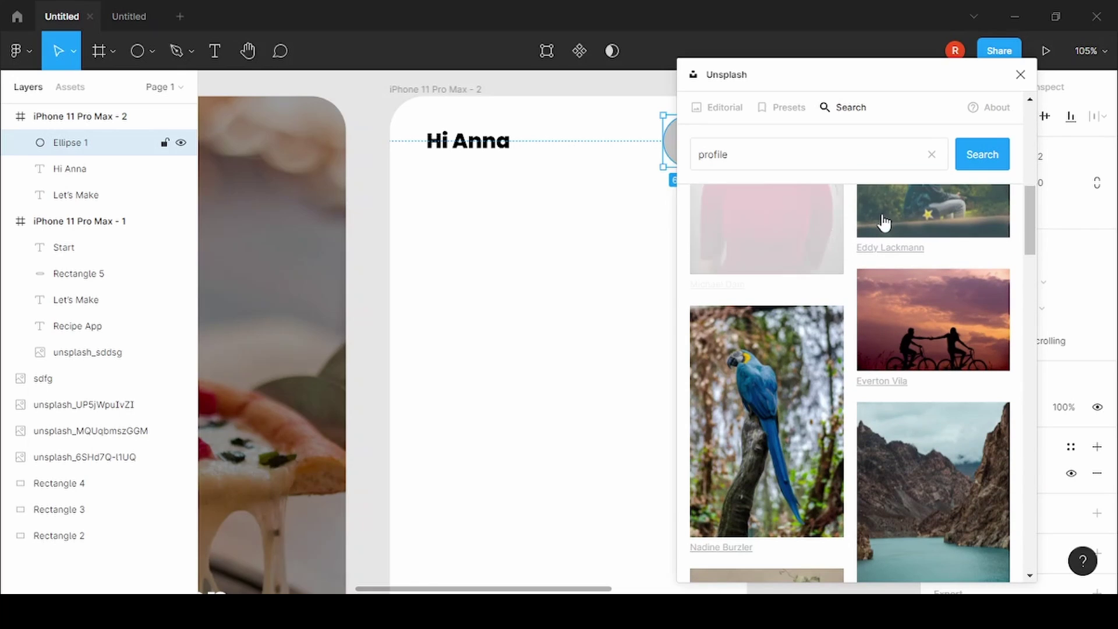
{"action": "left_click", "coordinate": [1020, 74]}
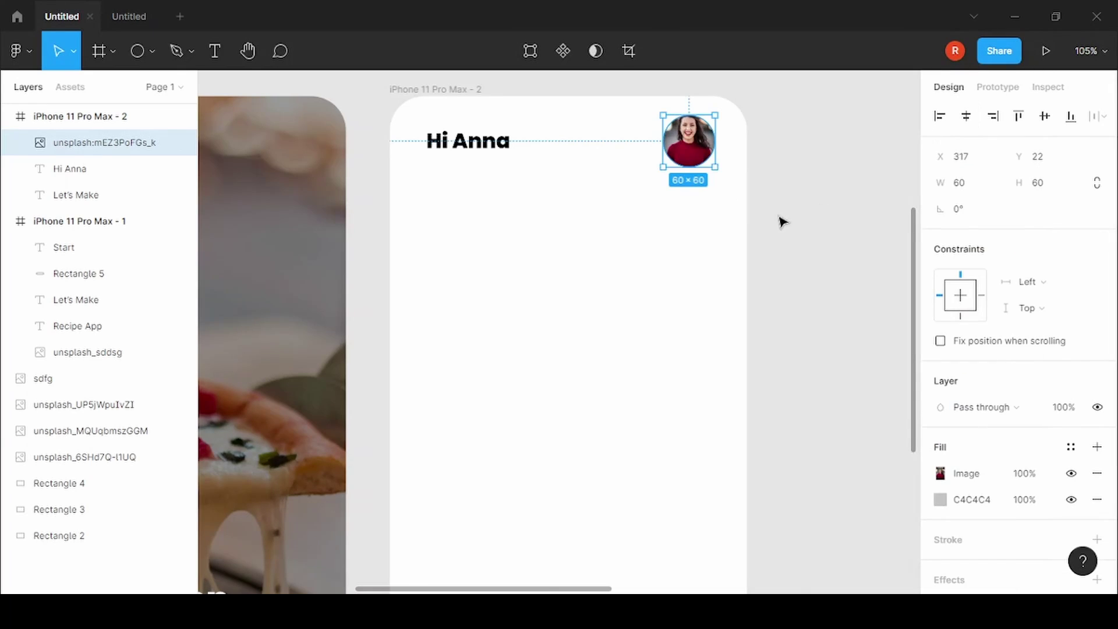
{"action": "left_click_drag", "start_coordinate": [693, 153], "coordinate": [693, 157]}
{"action": "left_click", "coordinate": [832, 167]}
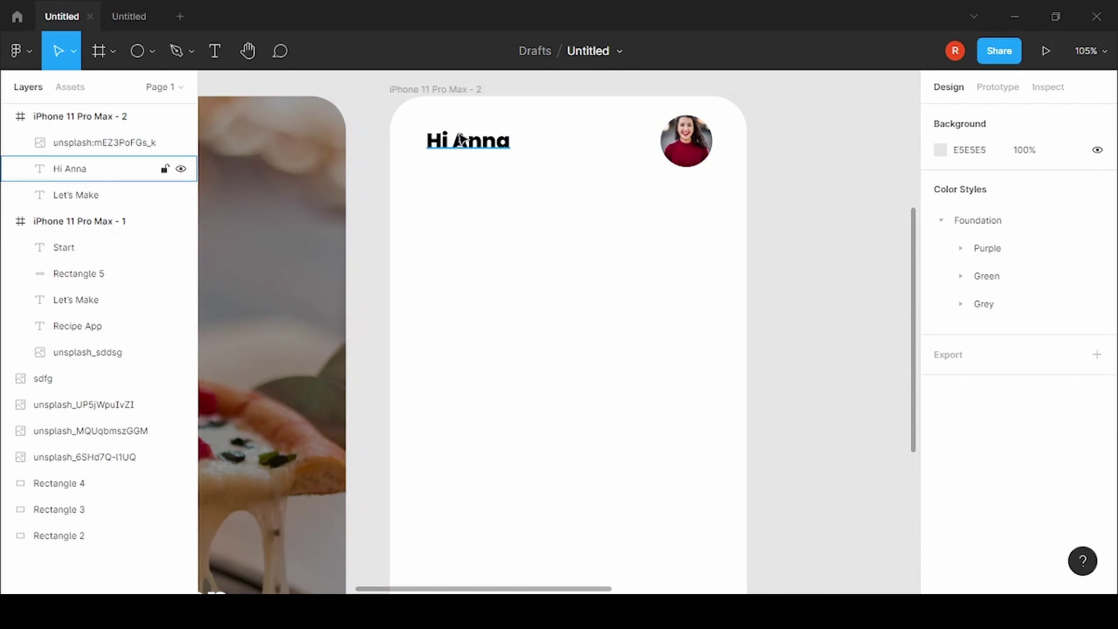
Duplicate the greeting just below itself and retype the copy as 'New Recipe'
{"action": "left_click_drag", "start_coordinate": [457, 139], "coordinate": [469, 197]}
{"action": "double_click", "coordinate": [469, 195]}
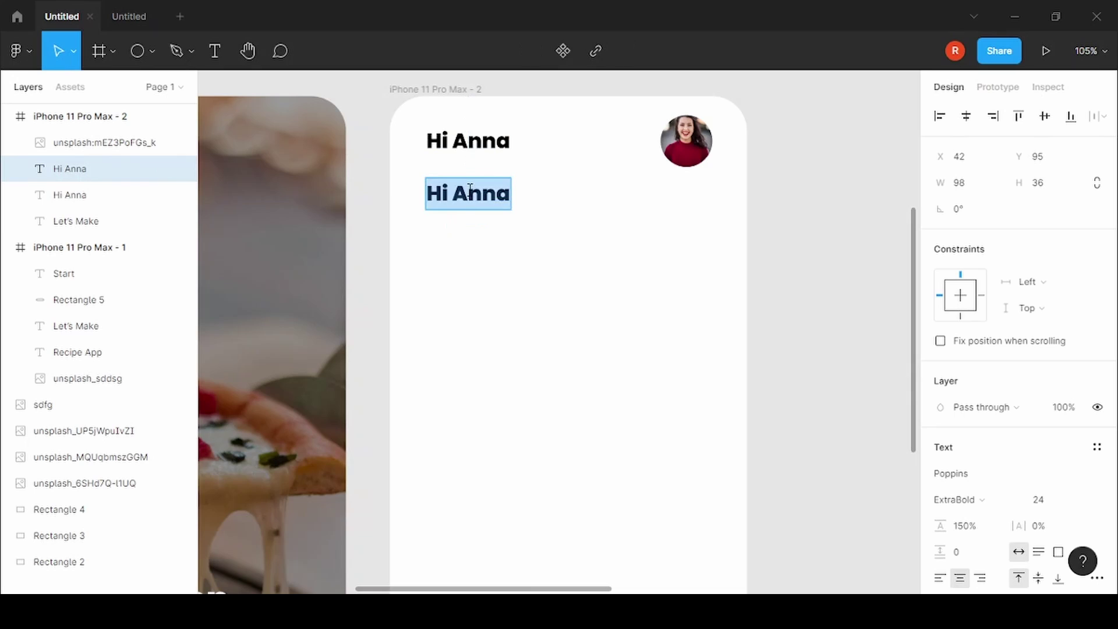
{"action": "type", "text": "New R"}
{"action": "type", "text": "e"}
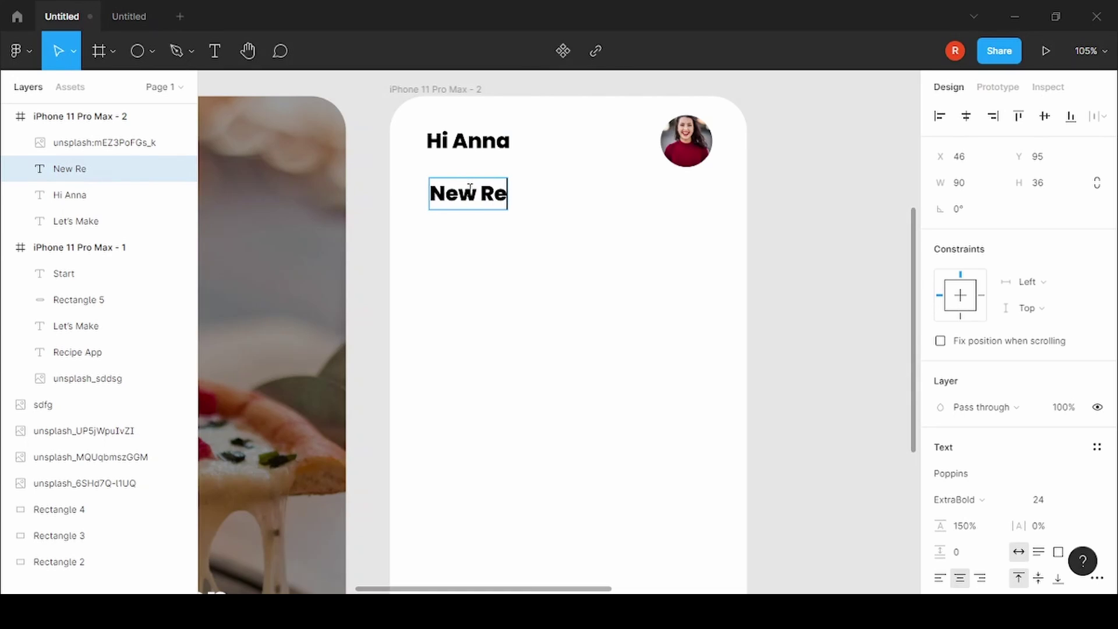
{"action": "type", "text": "cipe"}
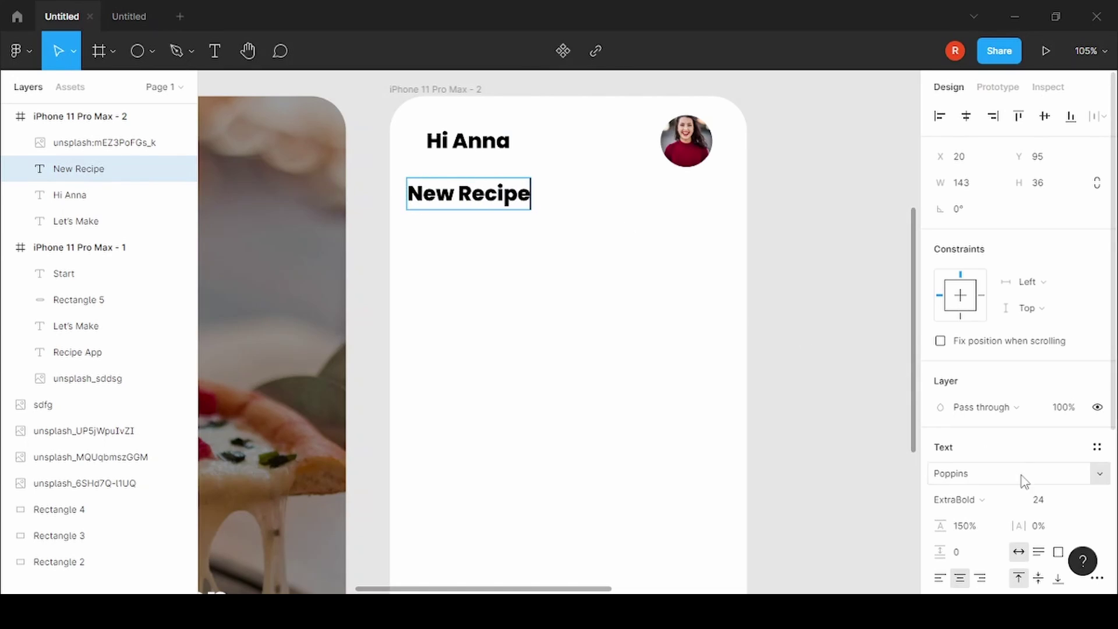
{"action": "key", "text": "ctrl+a"}
Set New Recipe to size 18, Medium weight, and shift it left under the greeting
{"action": "left_click", "coordinate": [1048, 499]}
{"action": "type", "text": "8"}
{"action": "key", "text": "Tab"}
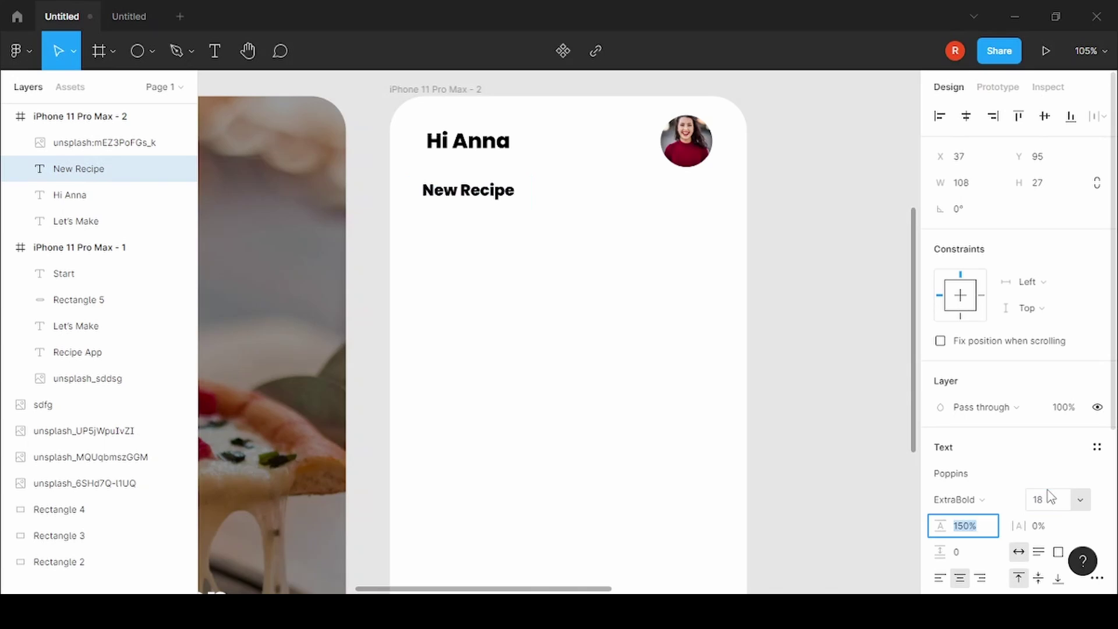
{"action": "left_click", "coordinate": [960, 499]}
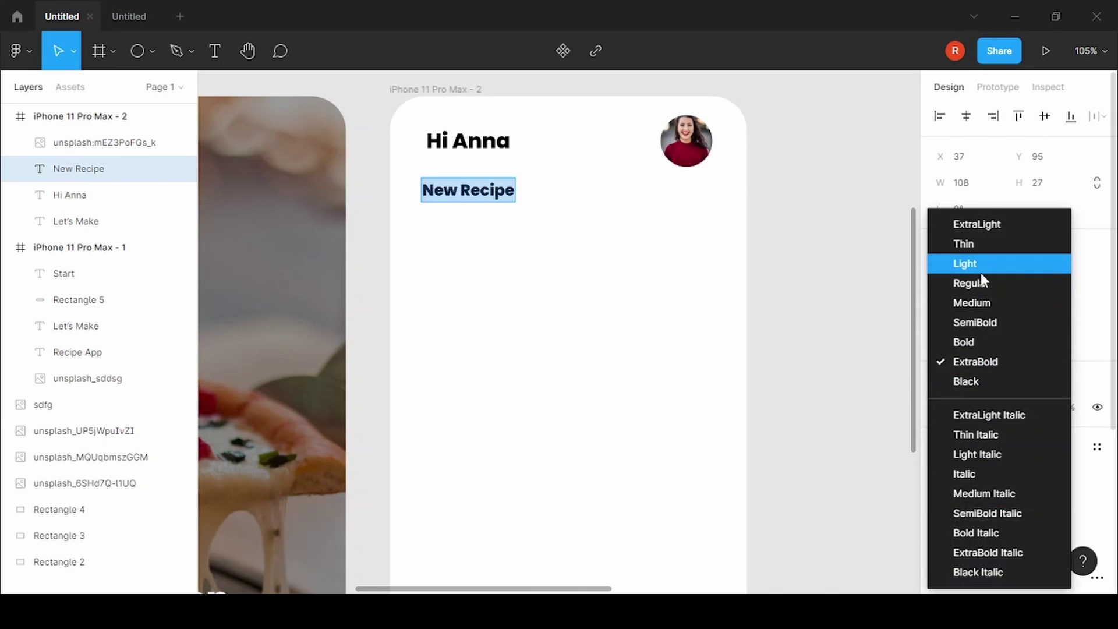
{"action": "left_click", "coordinate": [990, 302]}
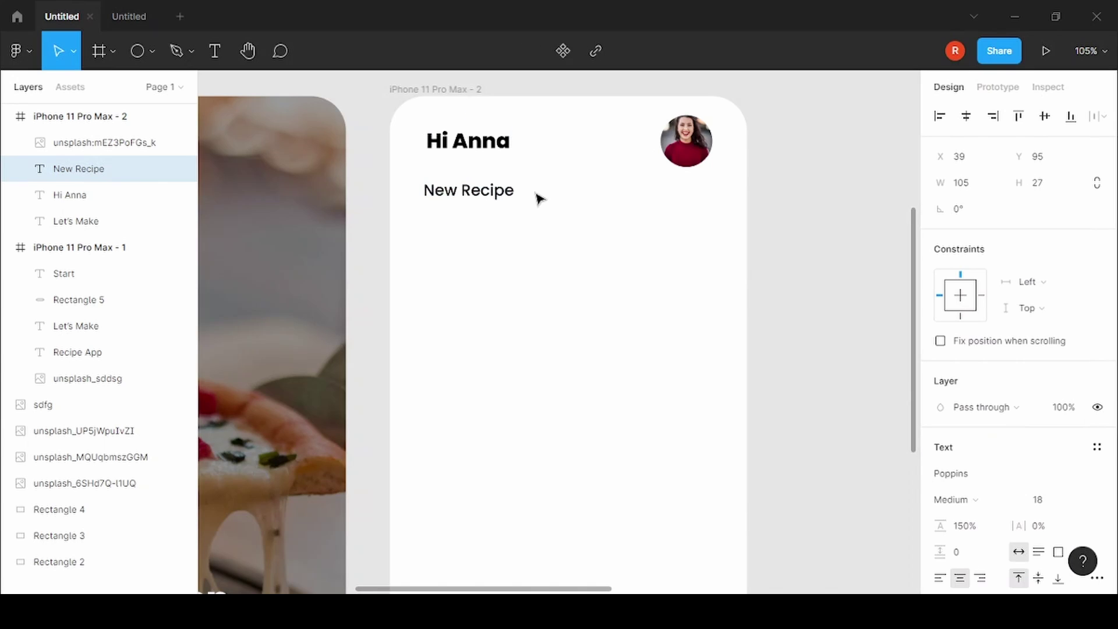
{"action": "left_click_drag", "start_coordinate": [500, 195], "coordinate": [483, 192]}
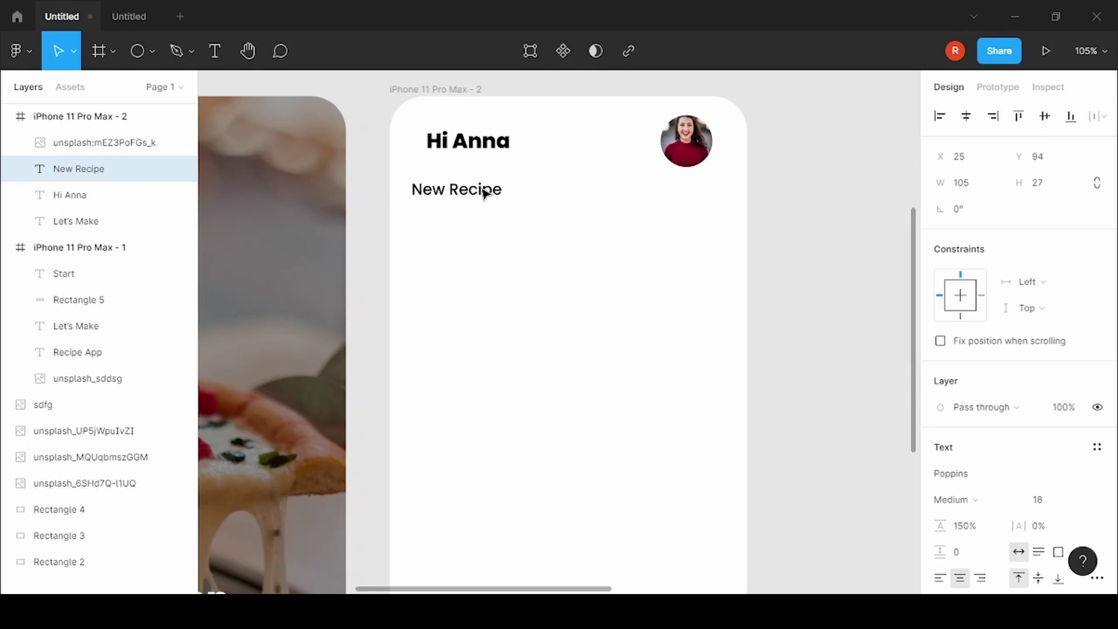
Duplicate New Recipe to the right side and change its text to 'View All'
{"action": "left_click_drag", "start_coordinate": [484, 192], "coordinate": [676, 187]}
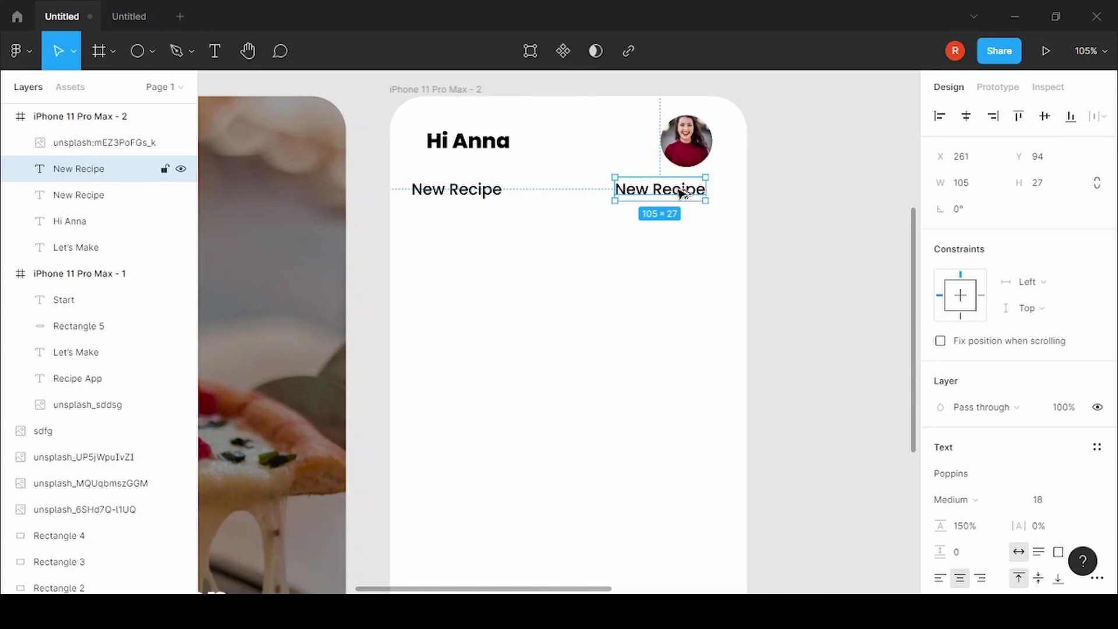
{"action": "type", "text": "View"}
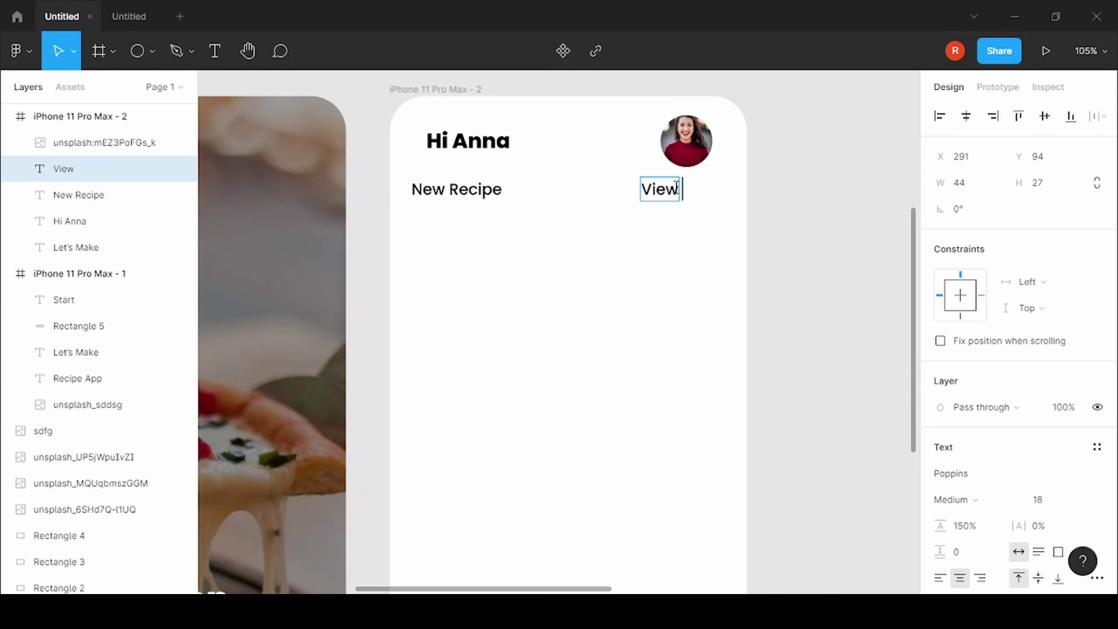
{"action": "type", "text": " All"}
{"action": "key", "text": "Escape"}
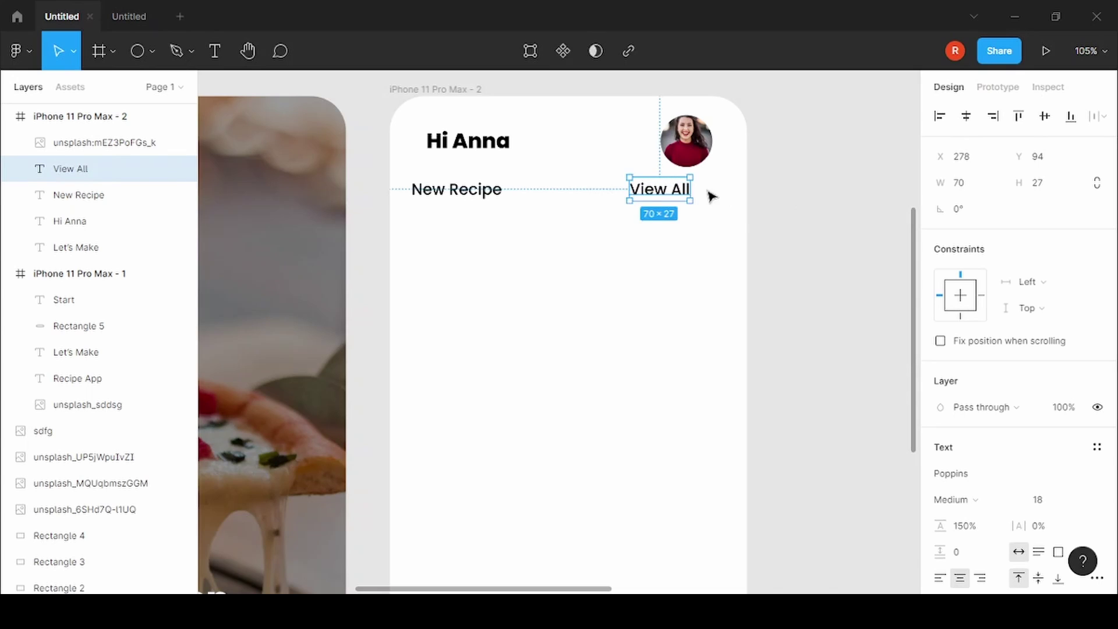
{"action": "mouse_move", "coordinate": [659, 192]}
{"action": "left_mouse_down"}
{"action": "mouse_move", "coordinate": [692, 197]}
{"action": "mouse_move", "coordinate": [678, 196]}
{"action": "left_mouse_up"}
Set View All to size 16 and align it under the profile photo, level with New Recipe
{"action": "double_click", "coordinate": [678, 195]}
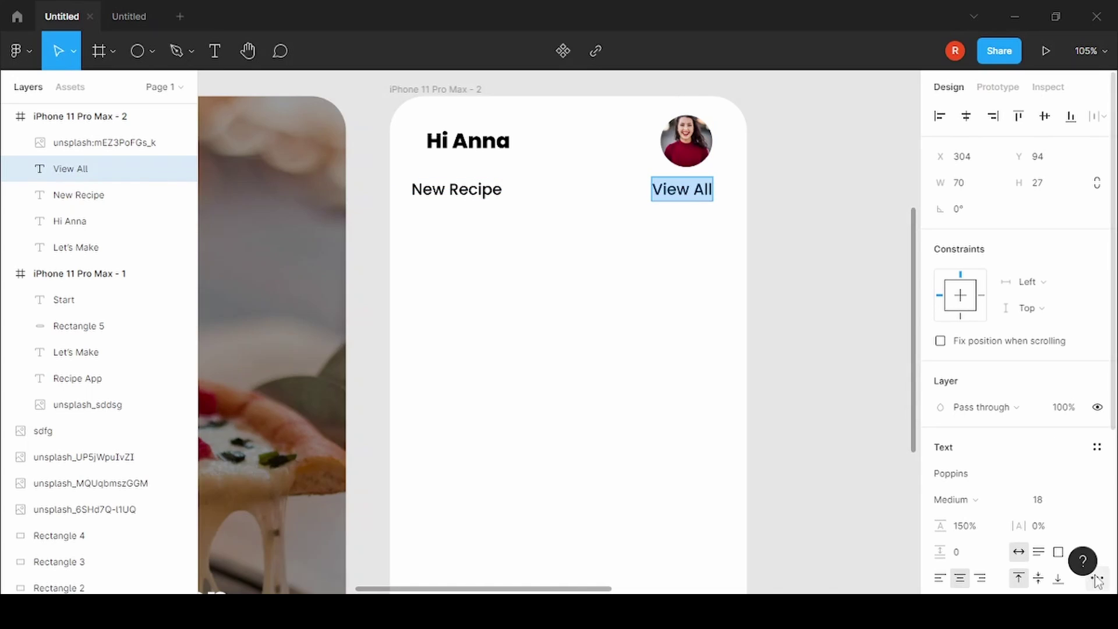
{"action": "left_click", "coordinate": [1051, 502]}
{"action": "type", "text": "16"}
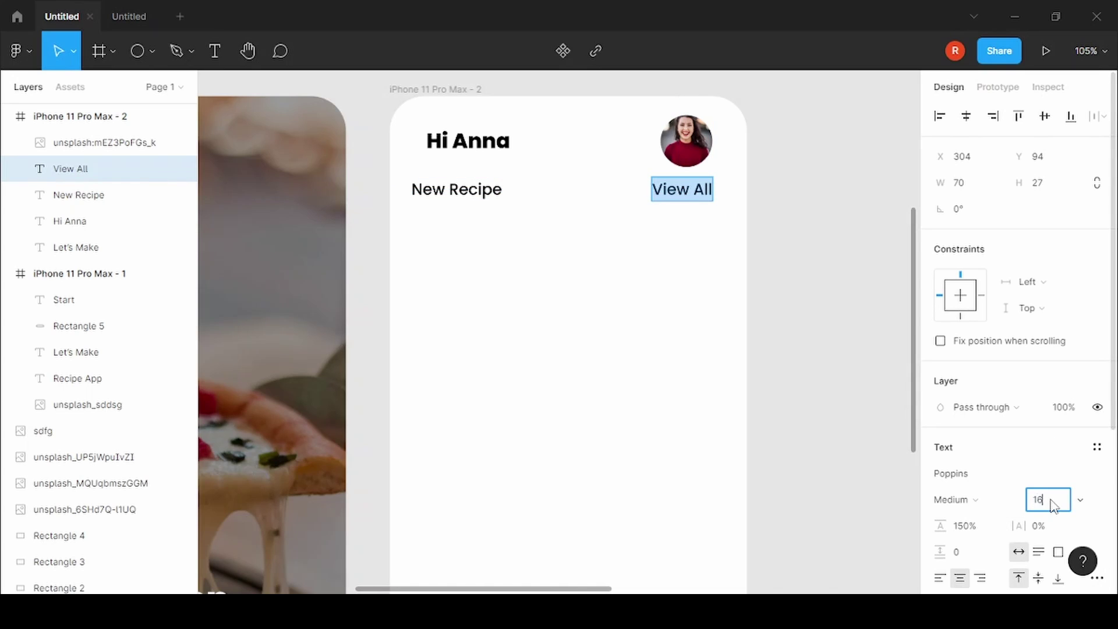
{"action": "key", "text": "Return"}
{"action": "left_click", "coordinate": [704, 189]}
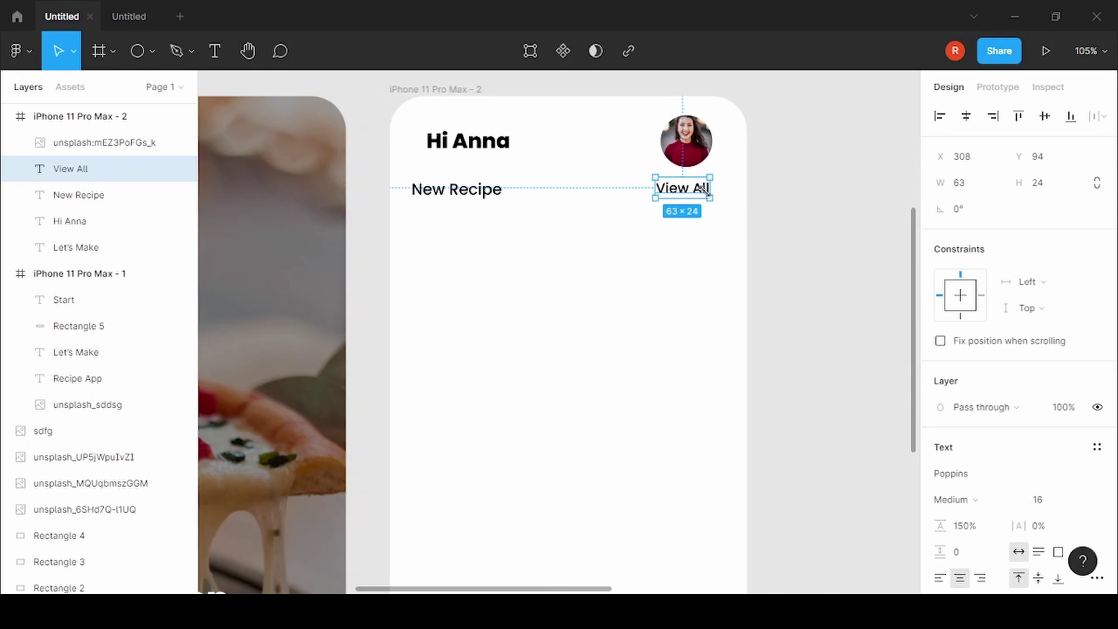
{"action": "left_click_drag", "start_coordinate": [691, 196], "coordinate": [695, 194]}
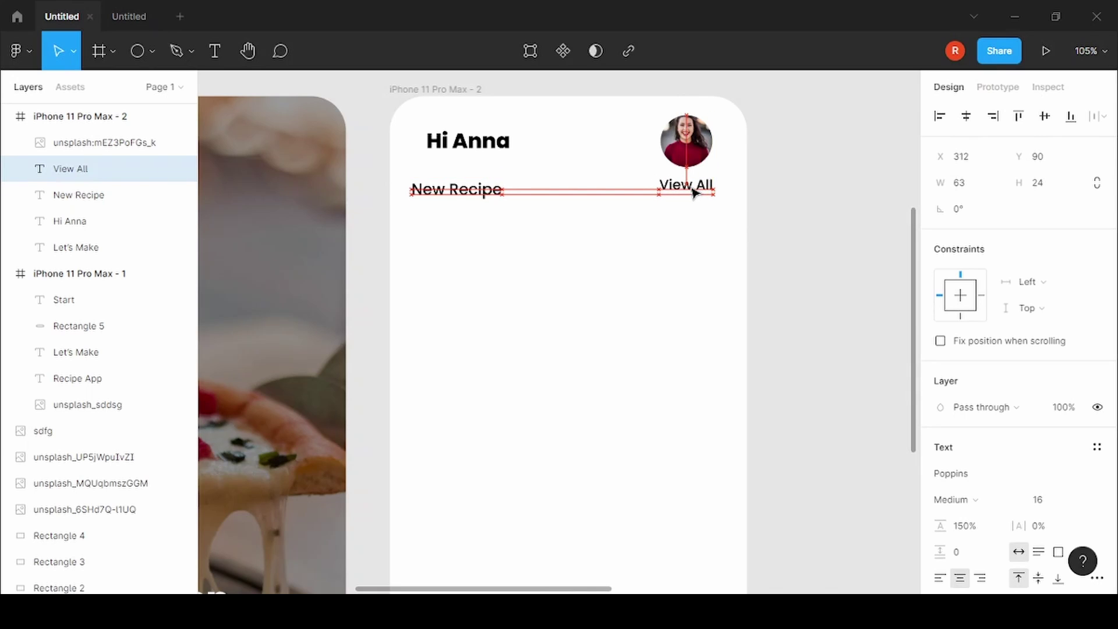
{"action": "scroll", "coordinate": [693, 194], "scroll_direction": "up", "scroll_amount": 3}
{"action": "left_click_drag", "start_coordinate": [687, 191], "coordinate": [684, 193]}
{"action": "left_click", "coordinate": [796, 225]}
Draw a grey rectangle below New Recipe, then delete it
{"action": "left_click", "coordinate": [818, 194]}
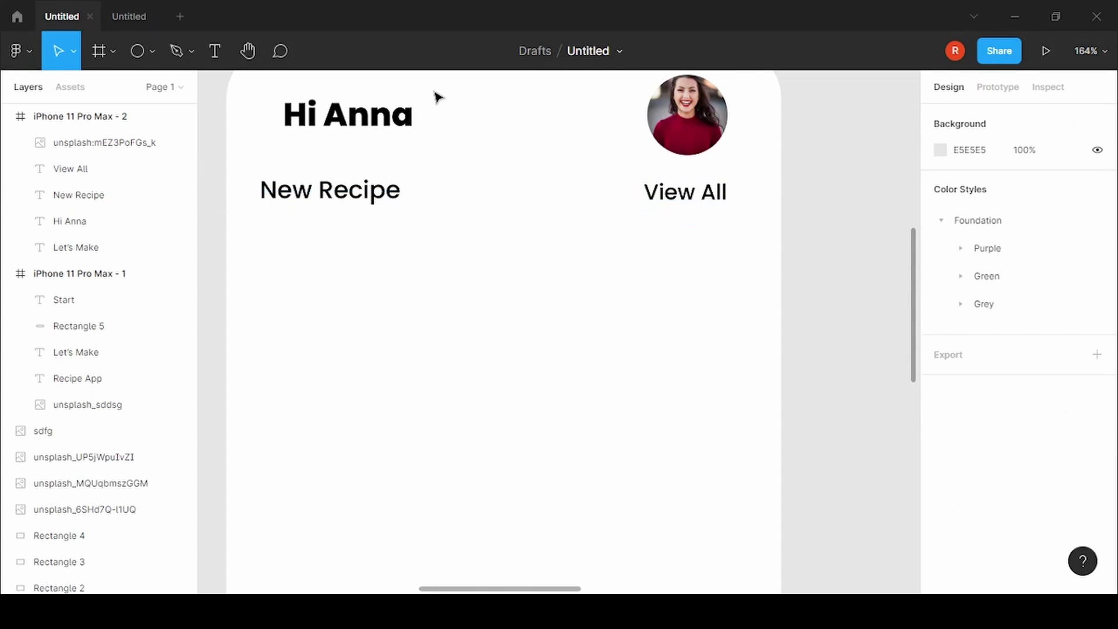
{"action": "left_click", "coordinate": [152, 51]}
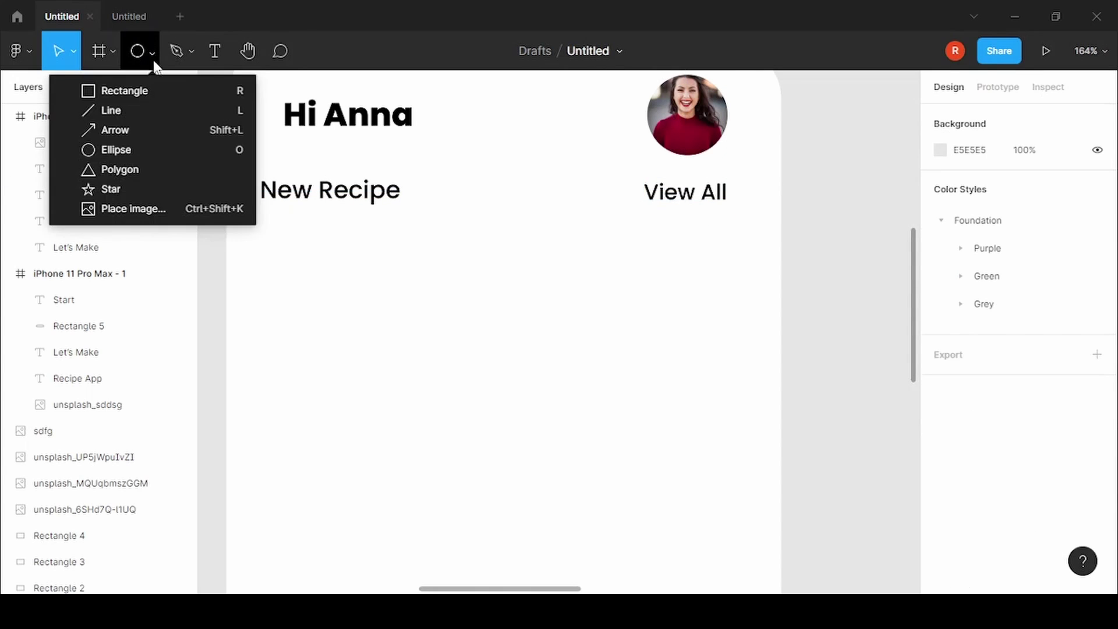
{"action": "left_click", "coordinate": [138, 92]}
{"action": "left_click_drag", "start_coordinate": [263, 235], "coordinate": [747, 433]}
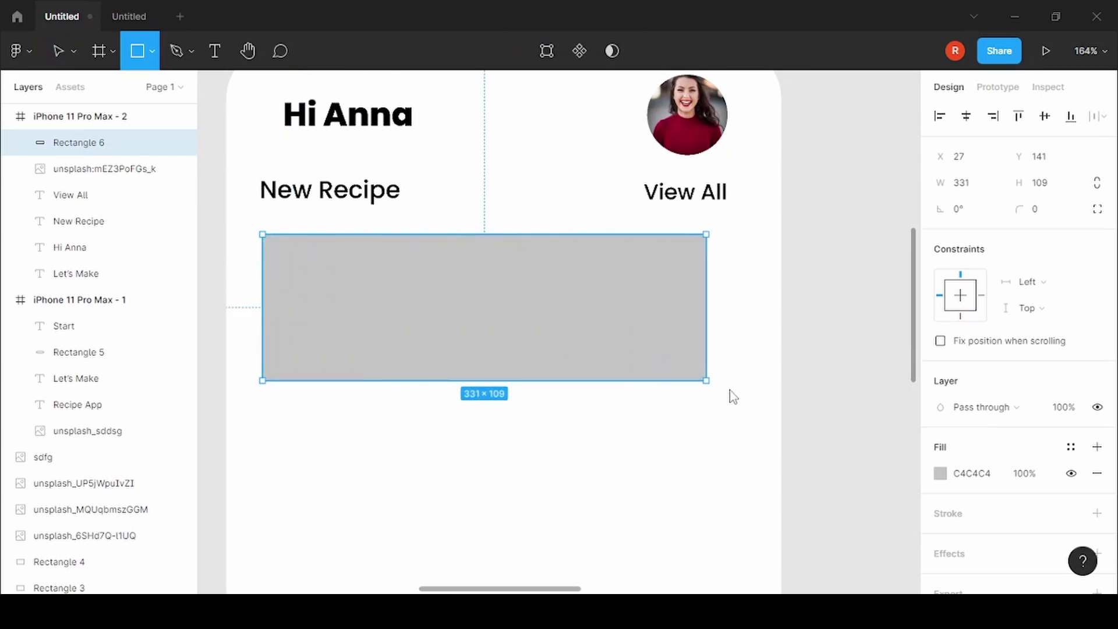
{"action": "scroll", "coordinate": [747, 440], "scroll_direction": "down", "scroll_amount": 3, "text": "ctrl"}
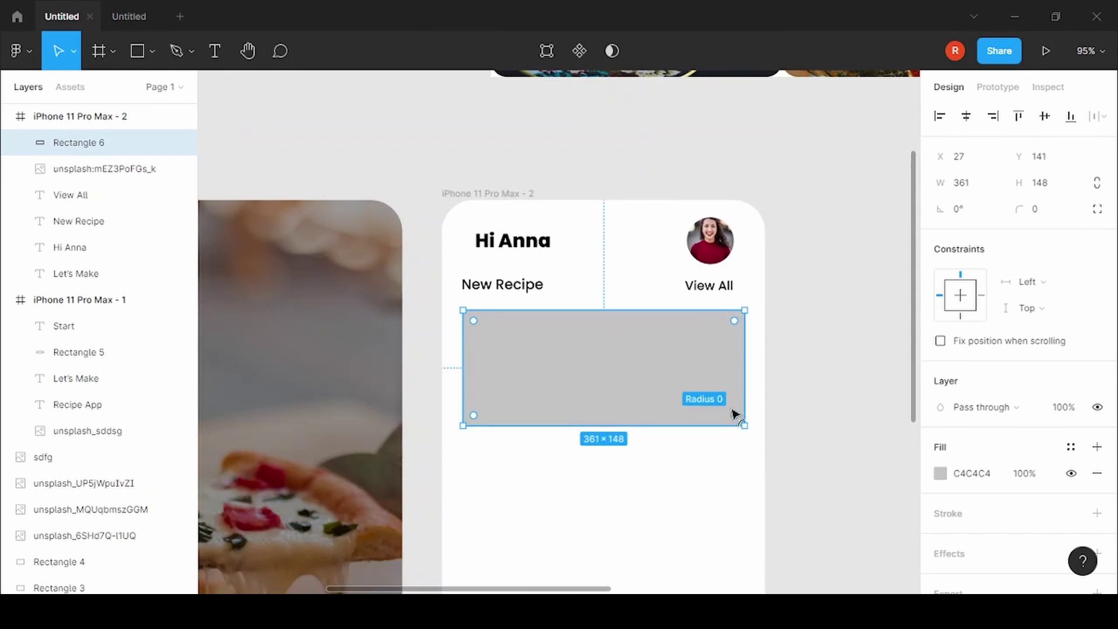
{"action": "scroll", "coordinate": [712, 404], "scroll_direction": "up", "scroll_amount": 2}
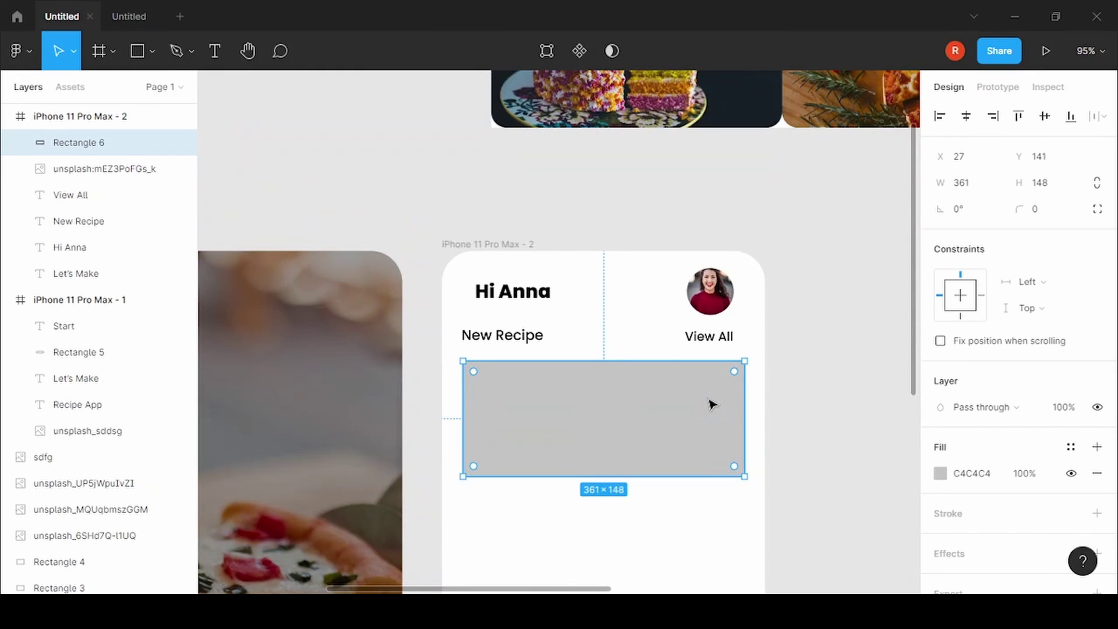
{"action": "key", "text": "Delete"}
{"action": "scroll", "coordinate": [746, 377], "scroll_direction": "down", "scroll_amount": 1, "text": "ctrl"}
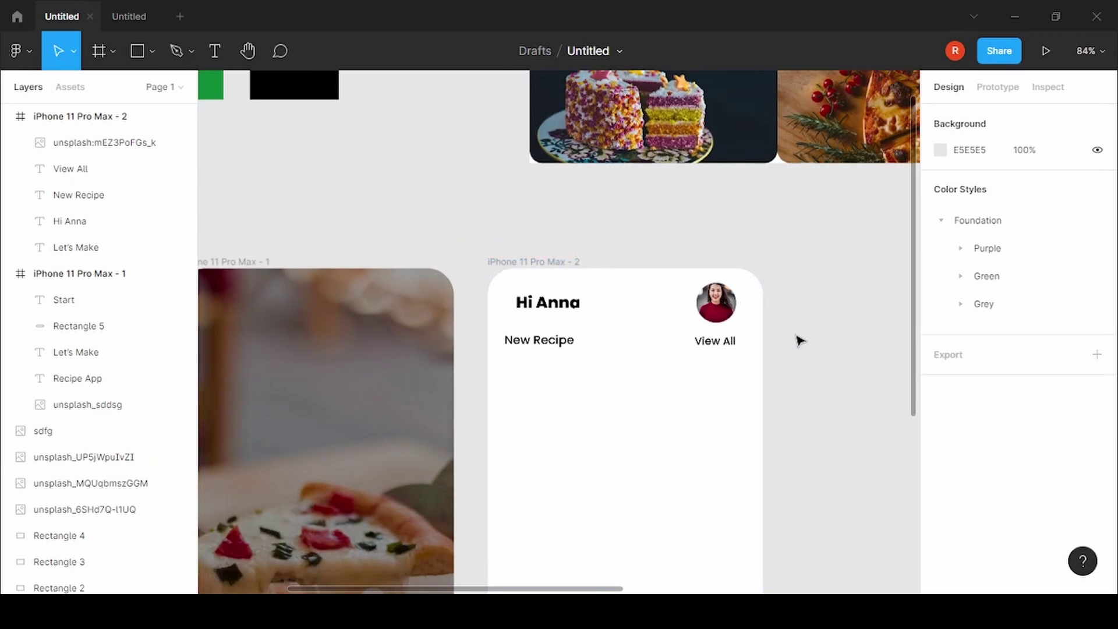
{"action": "scroll", "coordinate": [813, 307], "scroll_direction": "up", "scroll_amount": 2}
Move the cake and pizza images into the home screen frame below New Recipe
{"action": "left_click", "coordinate": [713, 183]}
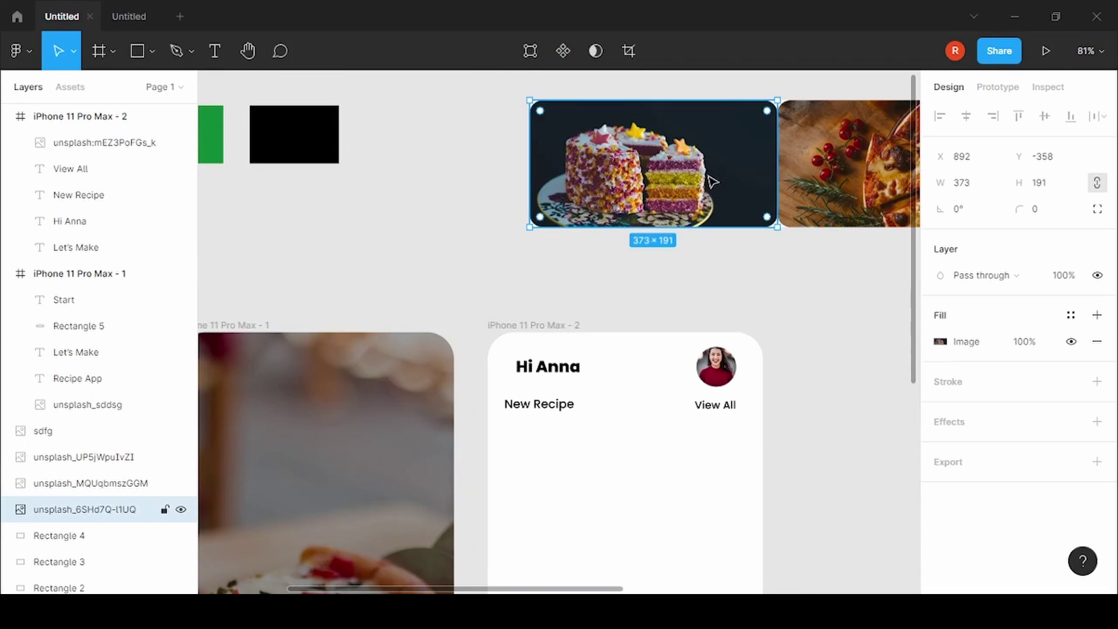
{"action": "mouse_move", "coordinate": [717, 165]}
{"action": "left_mouse_down"}
{"action": "mouse_move", "coordinate": [689, 491]}
{"action": "mouse_move", "coordinate": [689, 471]}
{"action": "left_mouse_up"}
{"action": "left_click", "coordinate": [966, 116]}
{"action": "scroll", "coordinate": [884, 281], "scroll_direction": "down", "scroll_amount": 1}
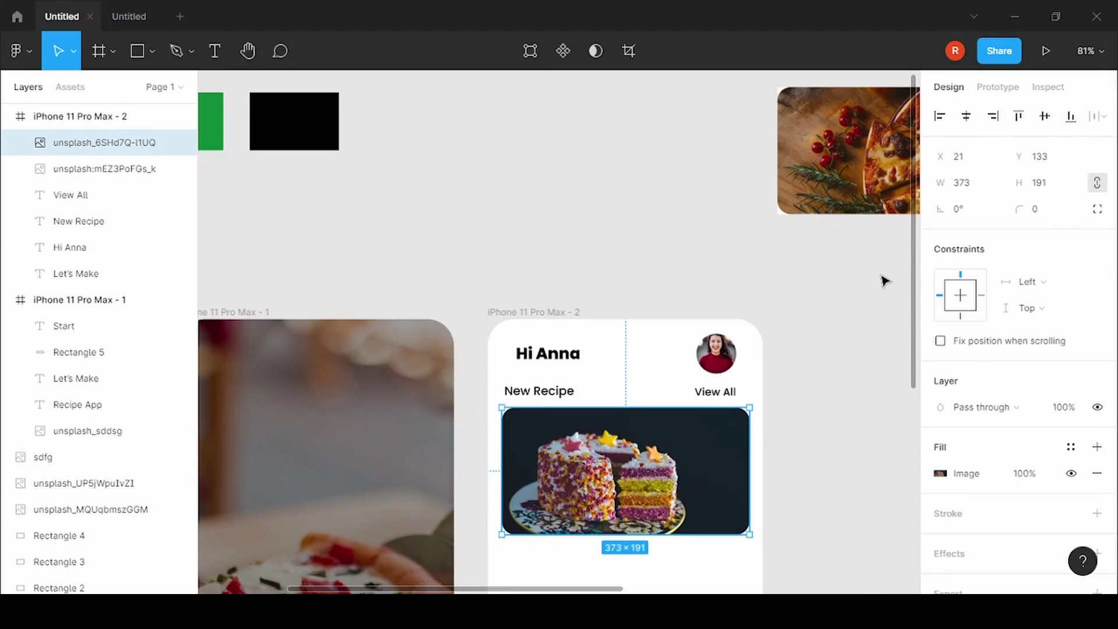
{"action": "left_click_drag", "start_coordinate": [844, 175], "coordinate": [728, 412]}
{"action": "scroll", "coordinate": [850, 351], "scroll_direction": "down", "scroll_amount": 3}
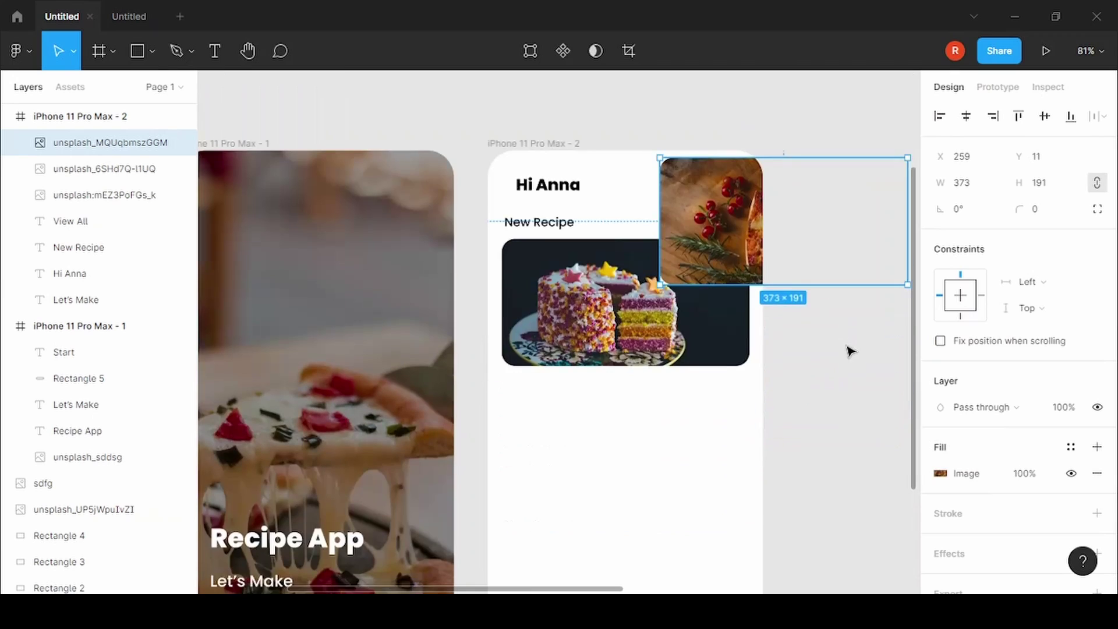
{"action": "scroll", "coordinate": [850, 351], "scroll_direction": "down", "scroll_amount": 2}
{"action": "mouse_move", "coordinate": [723, 134]}
{"action": "left_mouse_down"}
{"action": "mouse_move", "coordinate": [568, 361]}
{"action": "mouse_move", "coordinate": [568, 351]}
{"action": "left_mouse_up"}
Place the noodle image below the pizza image with matching card spacing
{"action": "scroll", "coordinate": [568, 351], "scroll_direction": "down", "scroll_amount": 2}
{"action": "scroll", "coordinate": [874, 305], "scroll_direction": "down", "scroll_amount": 2, "text": "ctrl"}
{"action": "scroll", "coordinate": [874, 305], "scroll_direction": "down", "scroll_amount": 2, "text": "ctrl"}
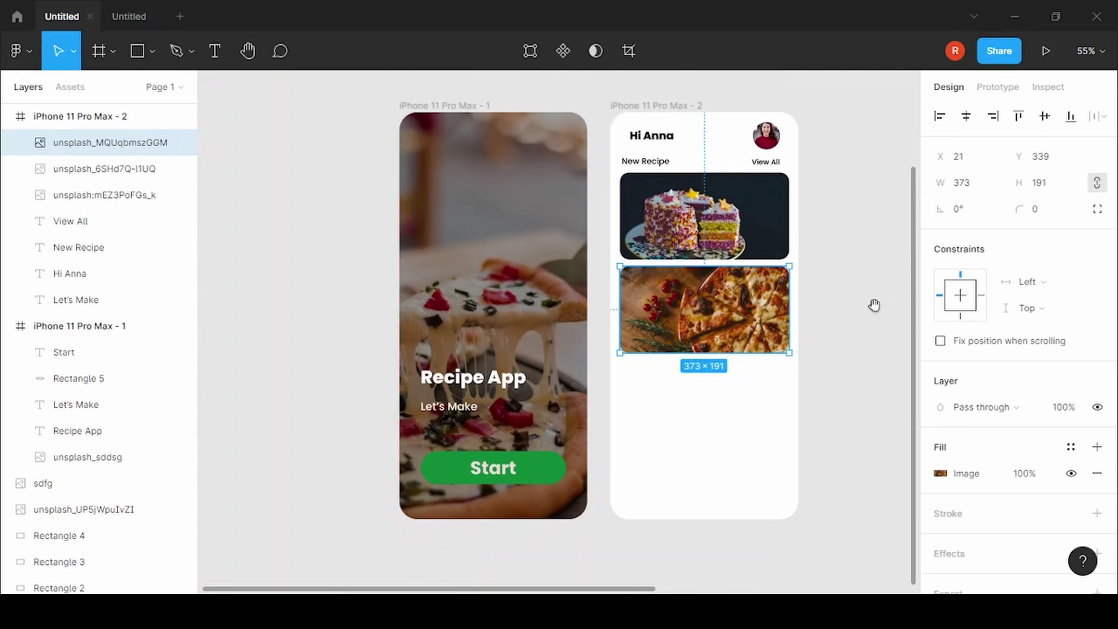
{"action": "left_click_drag", "start_coordinate": [874, 306], "coordinate": [481, 435]}
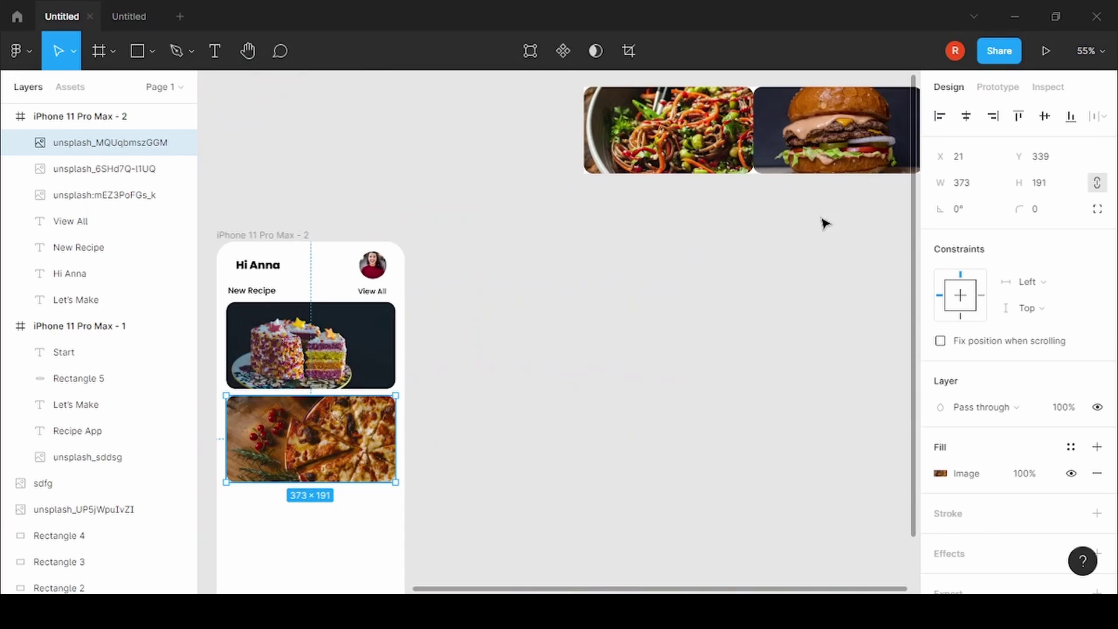
{"action": "mouse_move", "coordinate": [824, 223]}
{"action": "left_mouse_down"}
{"action": "mouse_move", "coordinate": [699, 151]}
{"action": "mouse_move", "coordinate": [596, 401]}
{"action": "left_mouse_up"}
{"action": "mouse_move", "coordinate": [597, 476]}
{"action": "left_mouse_down"}
{"action": "mouse_move", "coordinate": [641, 404]}
{"action": "mouse_move", "coordinate": [662, 335]}
{"action": "left_mouse_up"}
{"action": "left_click", "coordinate": [669, 340]}
{"action": "mouse_move", "coordinate": [702, 184]}
{"action": "left_mouse_down"}
{"action": "mouse_move", "coordinate": [602, 318]}
{"action": "mouse_move", "coordinate": [434, 336]}
{"action": "left_mouse_up"}
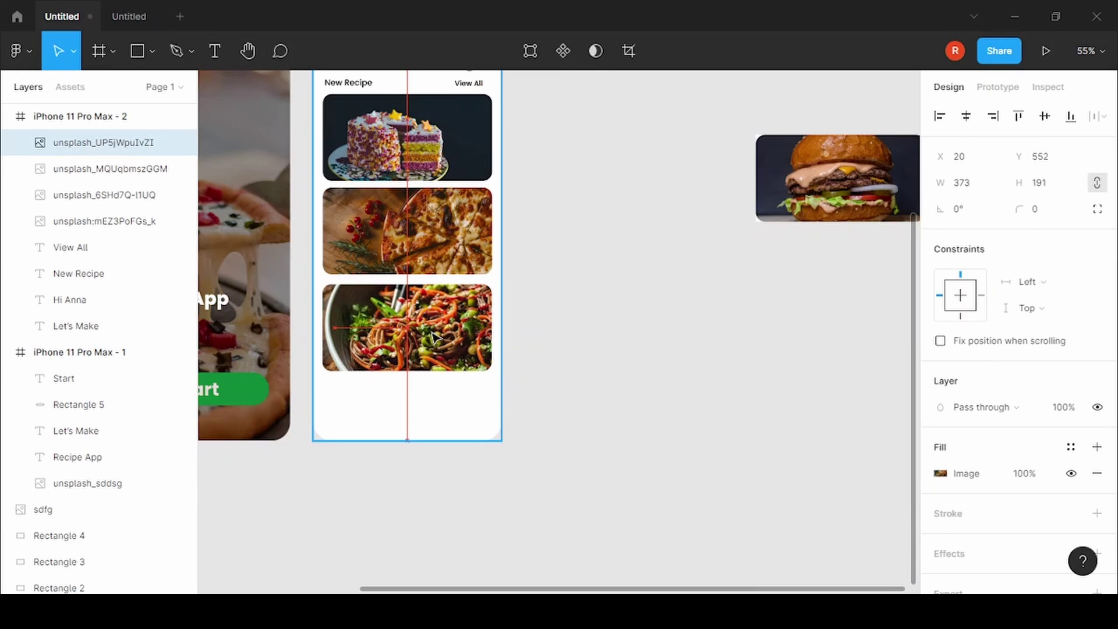
{"action": "left_click_drag", "start_coordinate": [434, 337], "coordinate": [415, 326]}
{"action": "scroll", "coordinate": [433, 333], "scroll_direction": "up", "scroll_amount": 5}
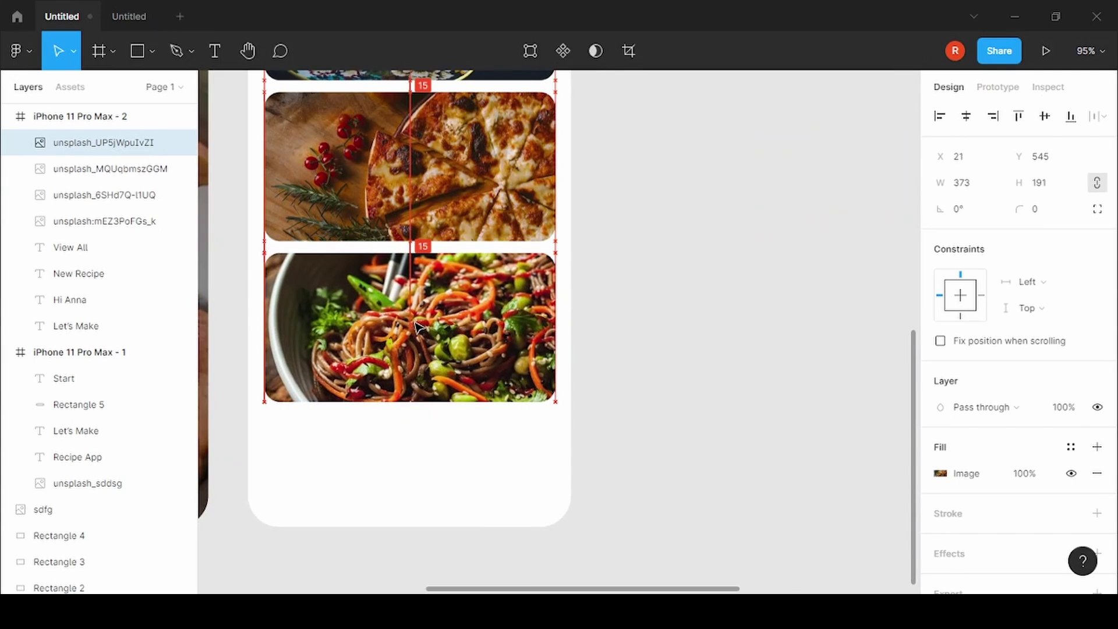
{"action": "left_click", "coordinate": [722, 350]}
{"action": "left_click", "coordinate": [153, 53]}
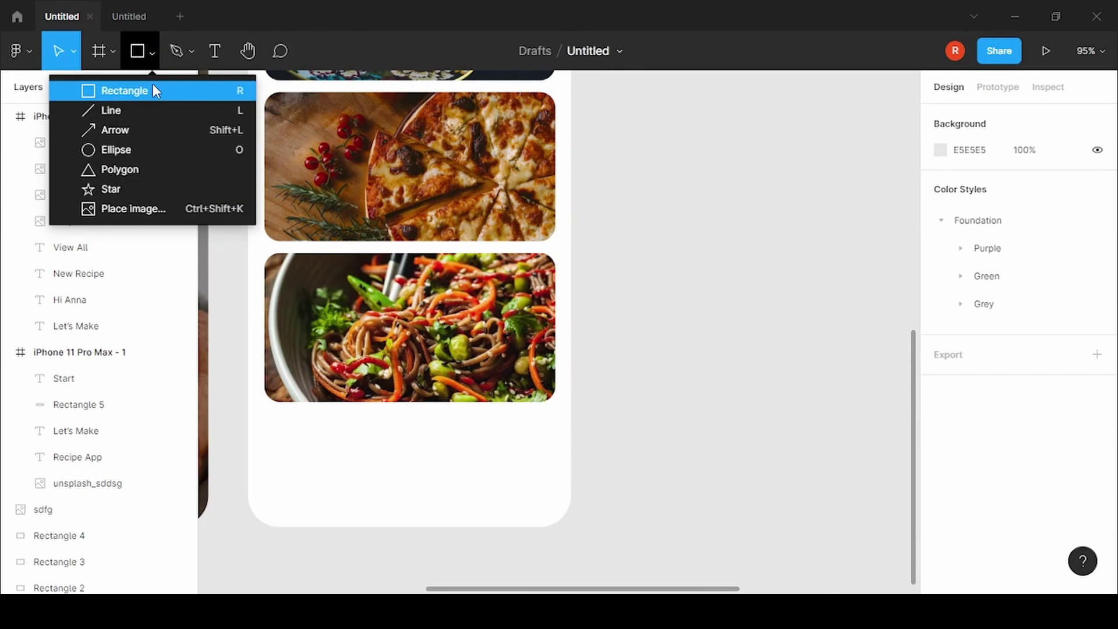
Draw a grey bar across the bottom of the home screen frame
{"action": "left_click", "coordinate": [153, 83]}
{"action": "left_click_drag", "start_coordinate": [247, 467], "coordinate": [572, 528]}
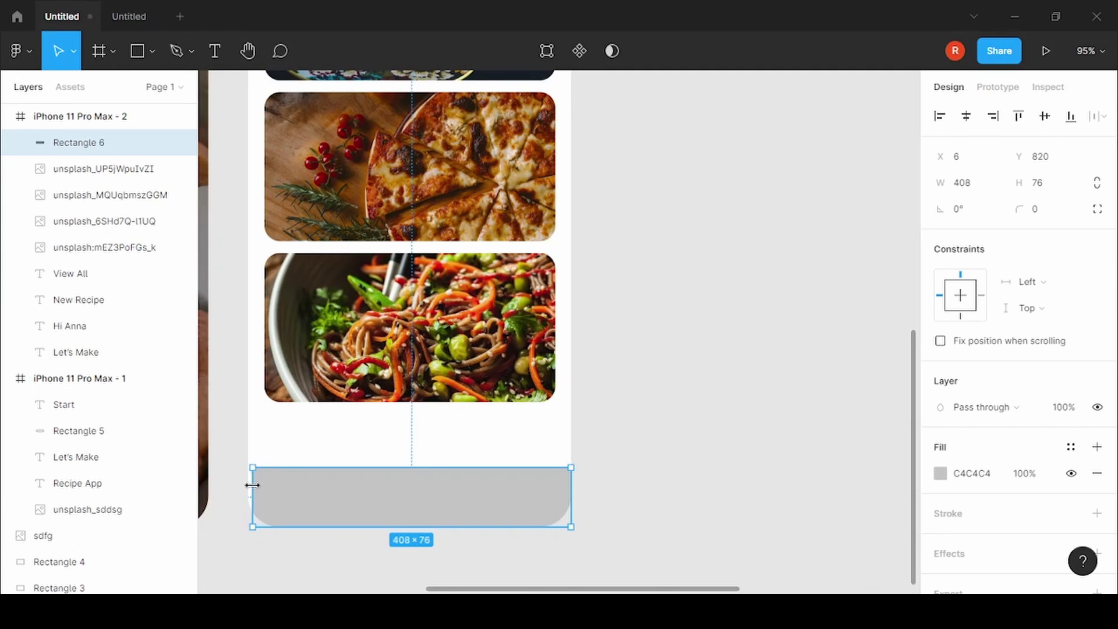
{"action": "left_click", "coordinate": [402, 465]}
{"action": "left_click", "coordinate": [410, 492]}
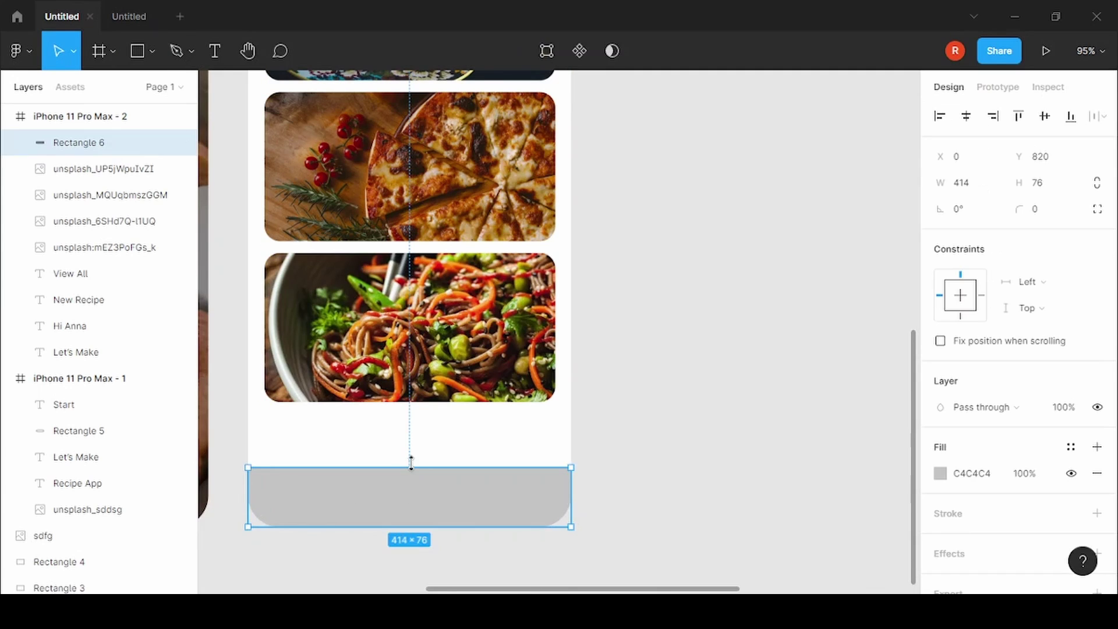
{"action": "left_click_drag", "start_coordinate": [412, 464], "coordinate": [412, 470]}
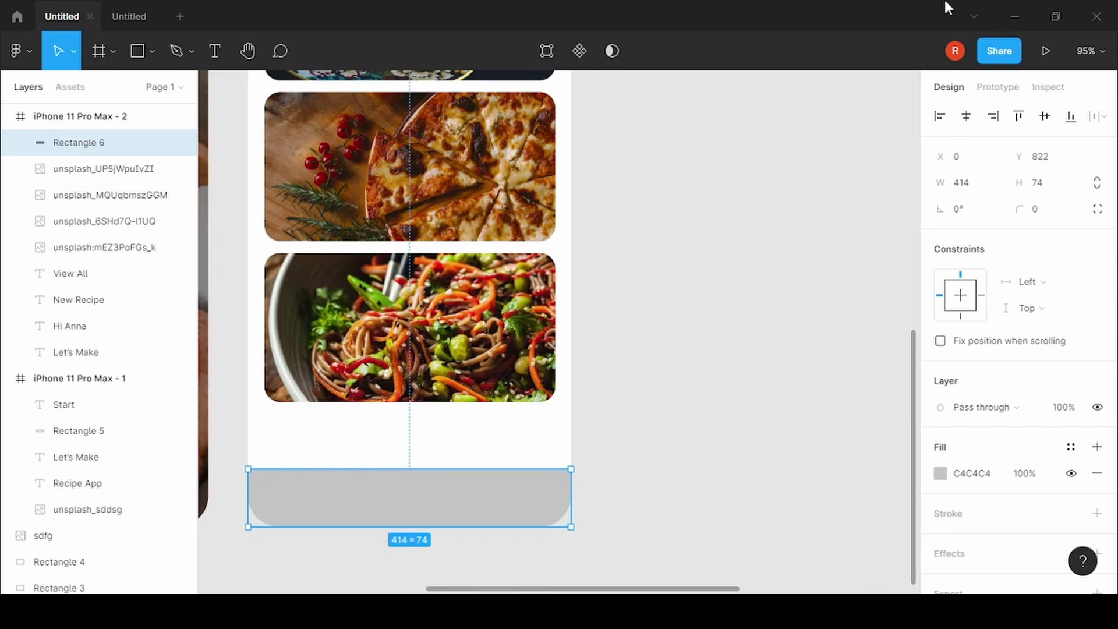
Add a 'Home' text label on the left side of the bottom bar
{"action": "left_click", "coordinate": [215, 51]}
{"action": "left_click", "coordinate": [269, 512]}
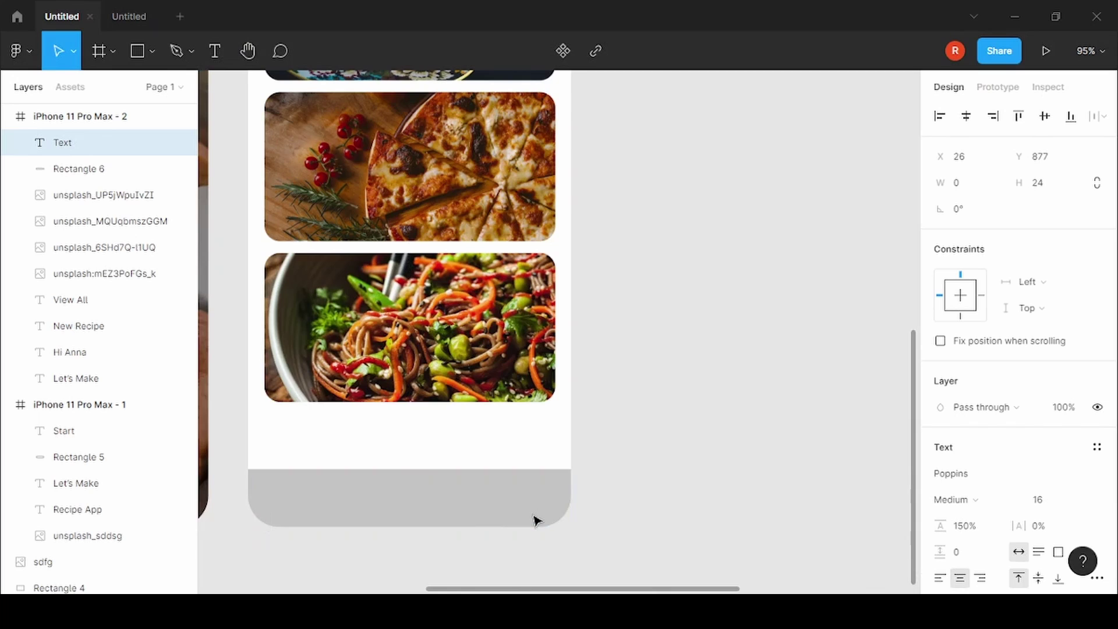
{"action": "type", "text": "Home"}
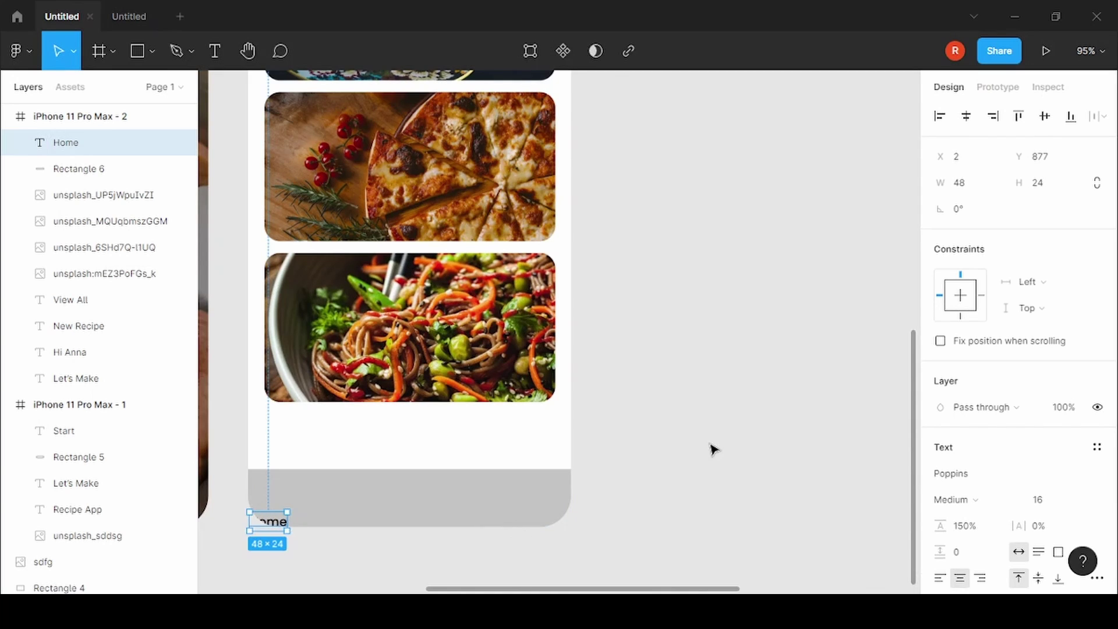
{"action": "left_click_drag", "start_coordinate": [280, 525], "coordinate": [473, 517]}
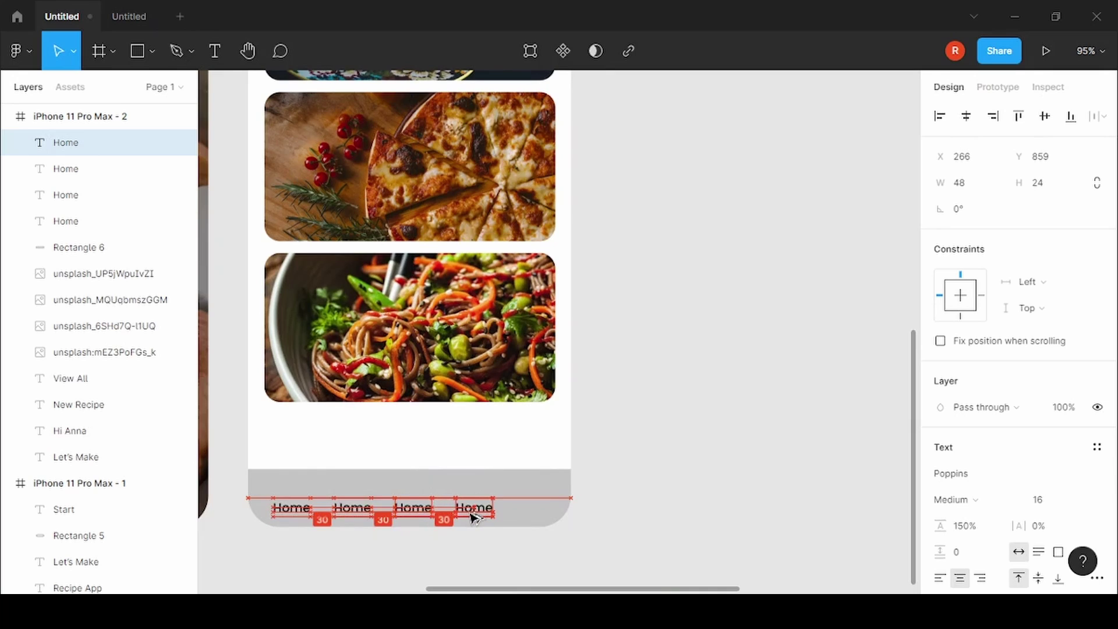
Rename the copied Home labels to Search, Favorite and Profile
{"action": "left_click", "coordinate": [357, 504]}
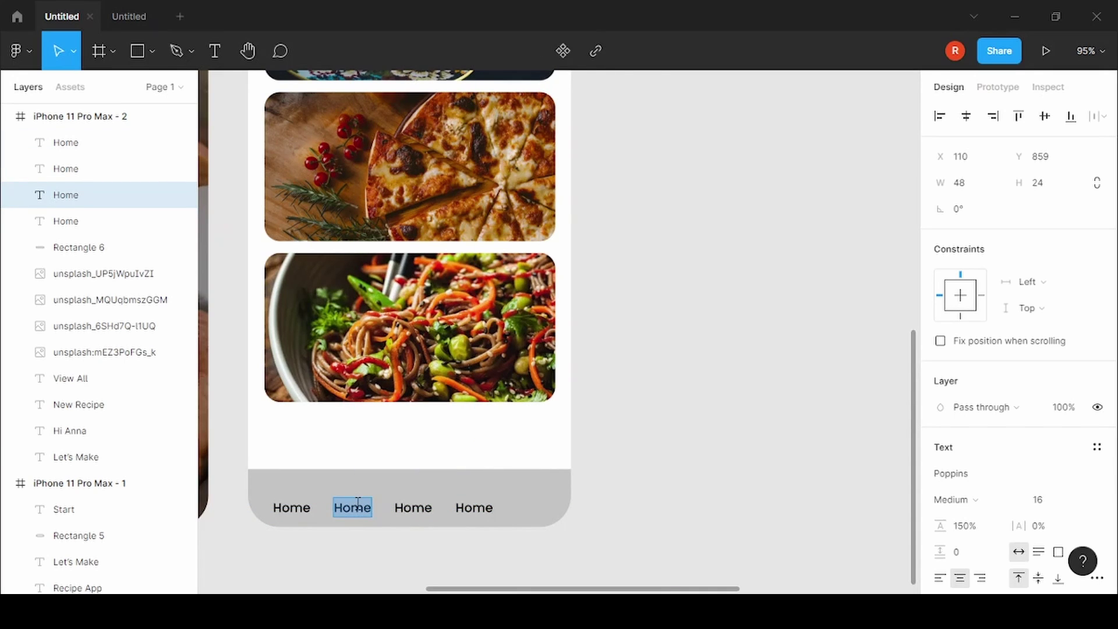
{"action": "type", "text": "Search"}
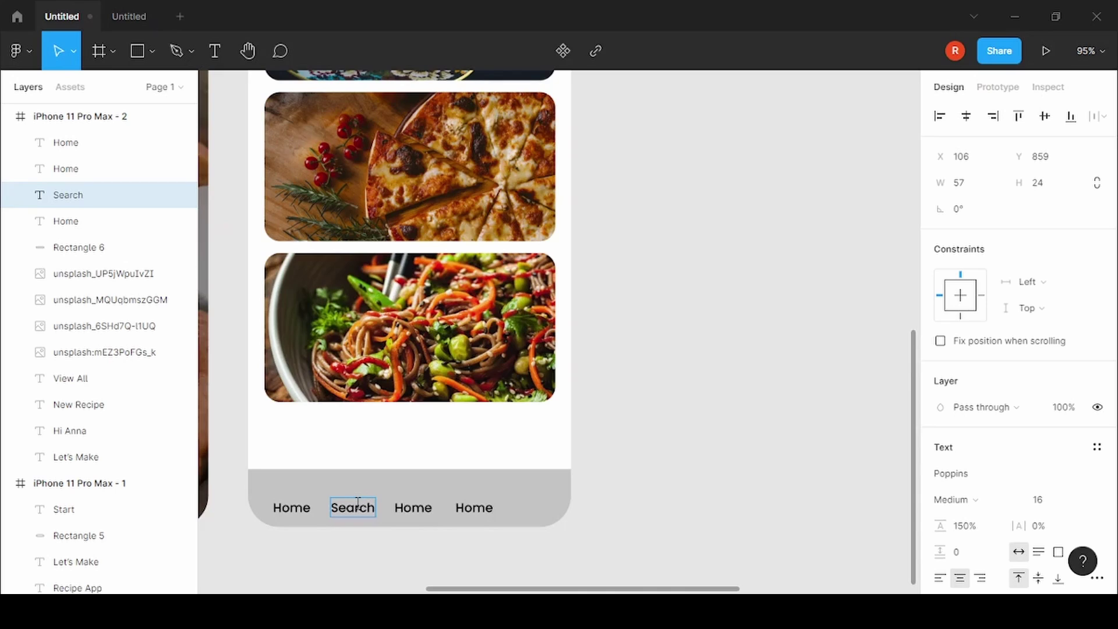
{"action": "left_click", "coordinate": [428, 512]}
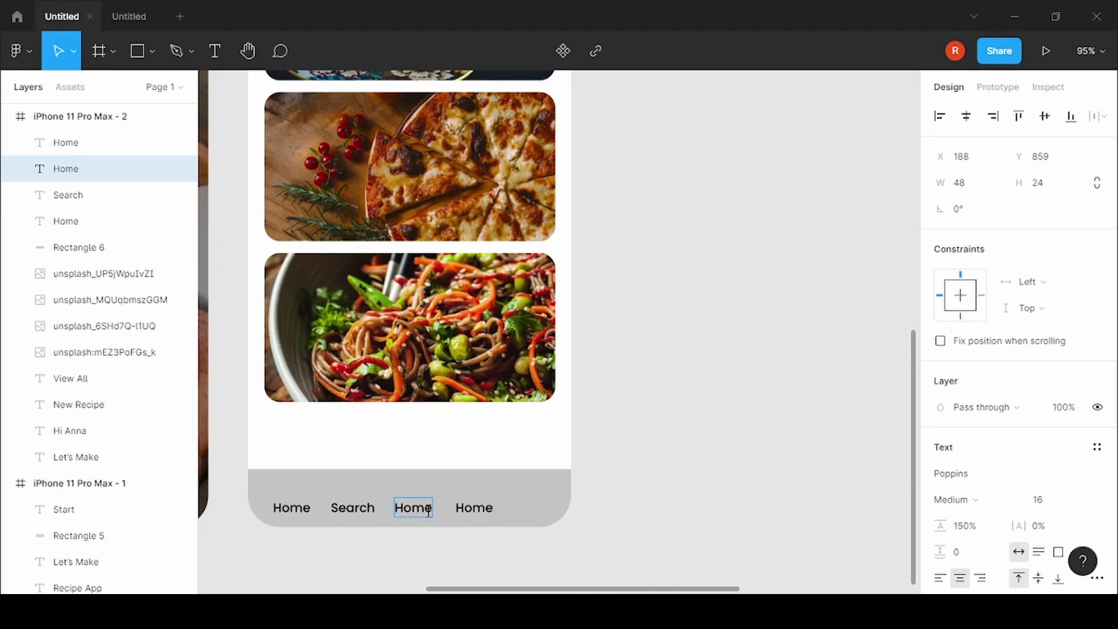
{"action": "double_click", "coordinate": [428, 512]}
{"action": "type", "text": "F"}
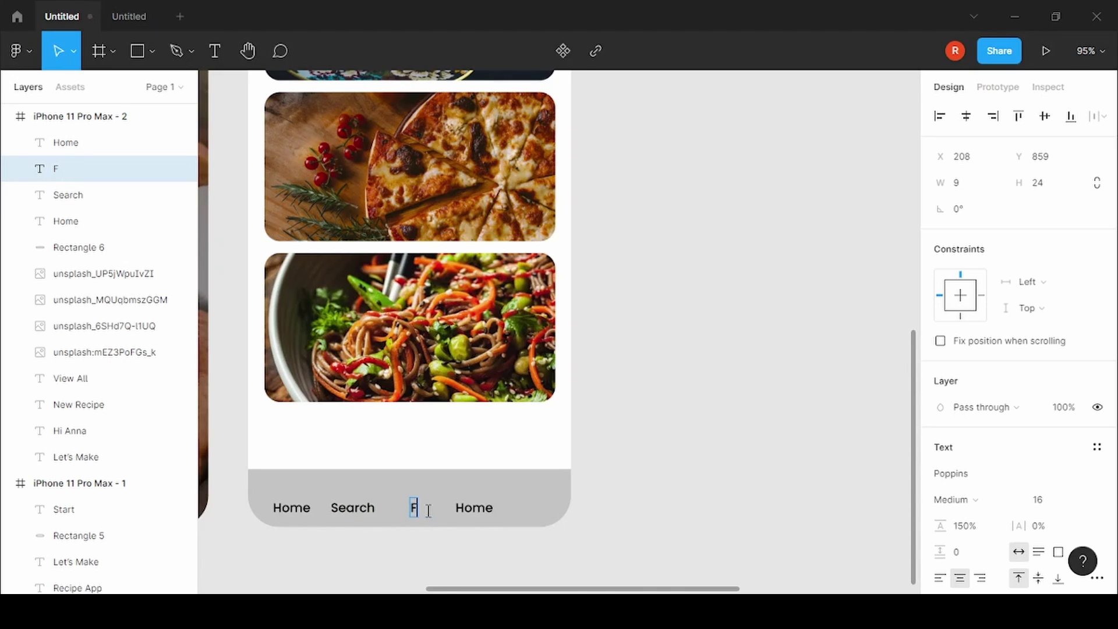
{"action": "type", "text": "a"}
{"action": "type", "text": "vor"}
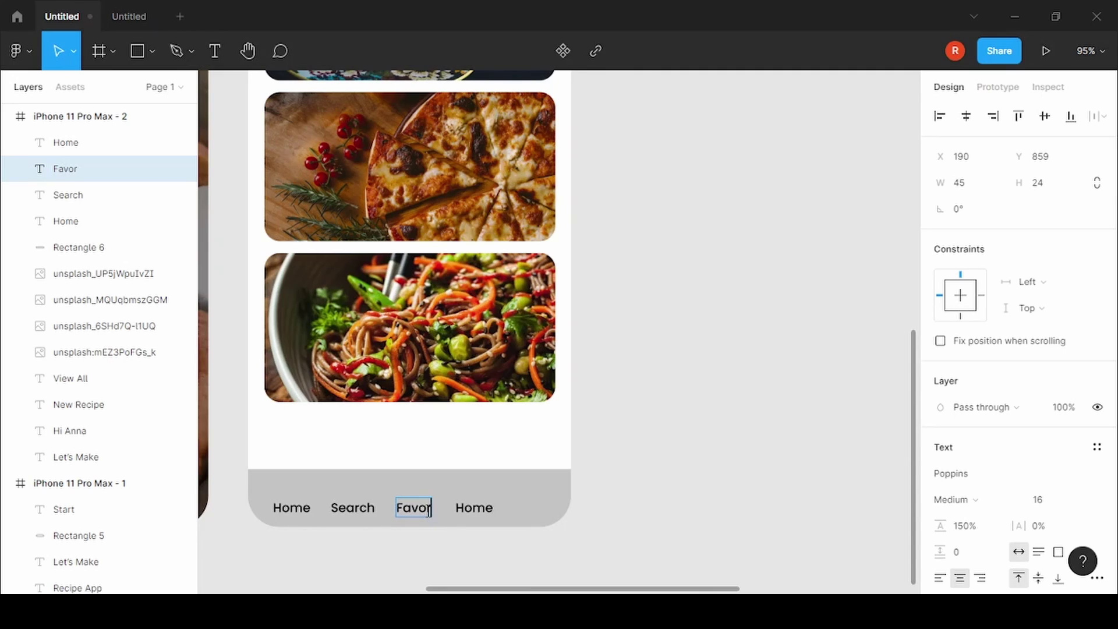
{"action": "type", "text": "ite"}
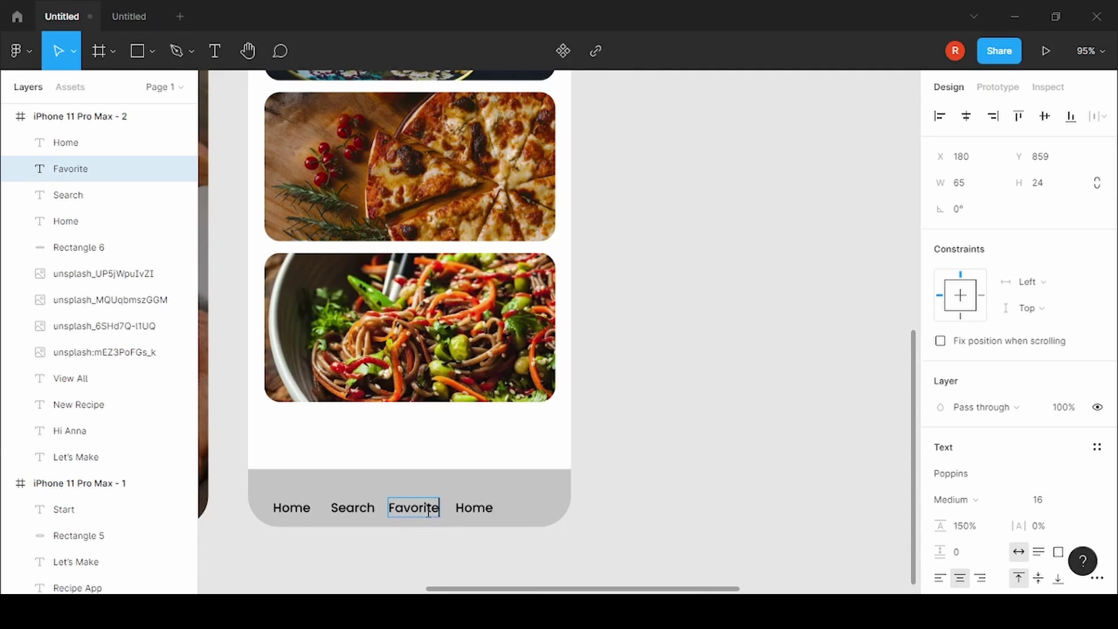
{"action": "left_click", "coordinate": [484, 505]}
{"action": "double_click", "coordinate": [484, 505]}
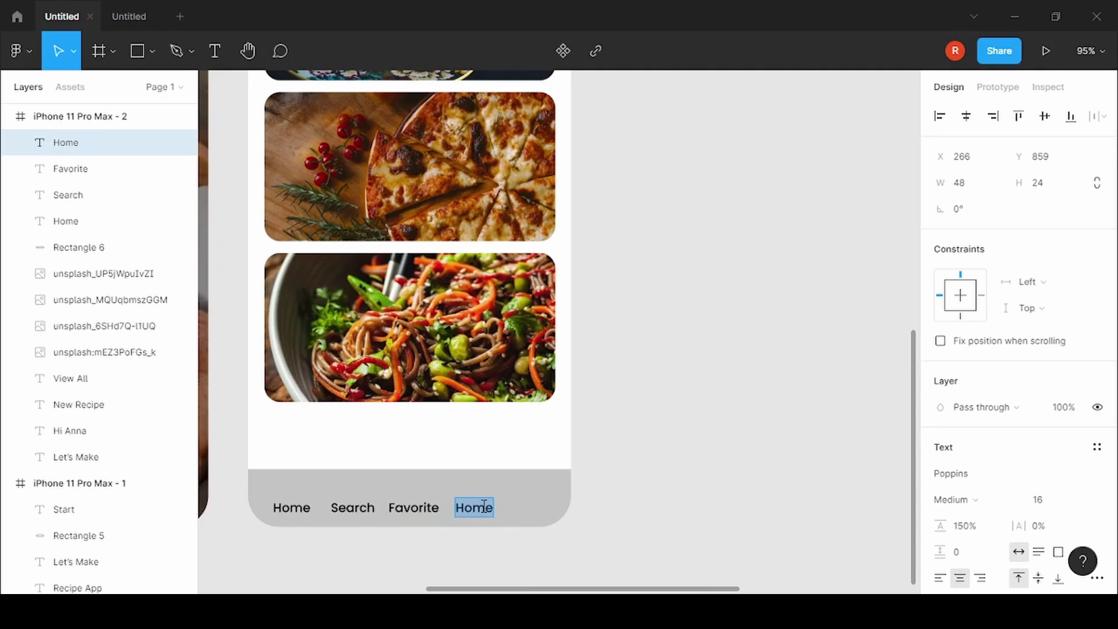
{"action": "type", "text": "Profil"}
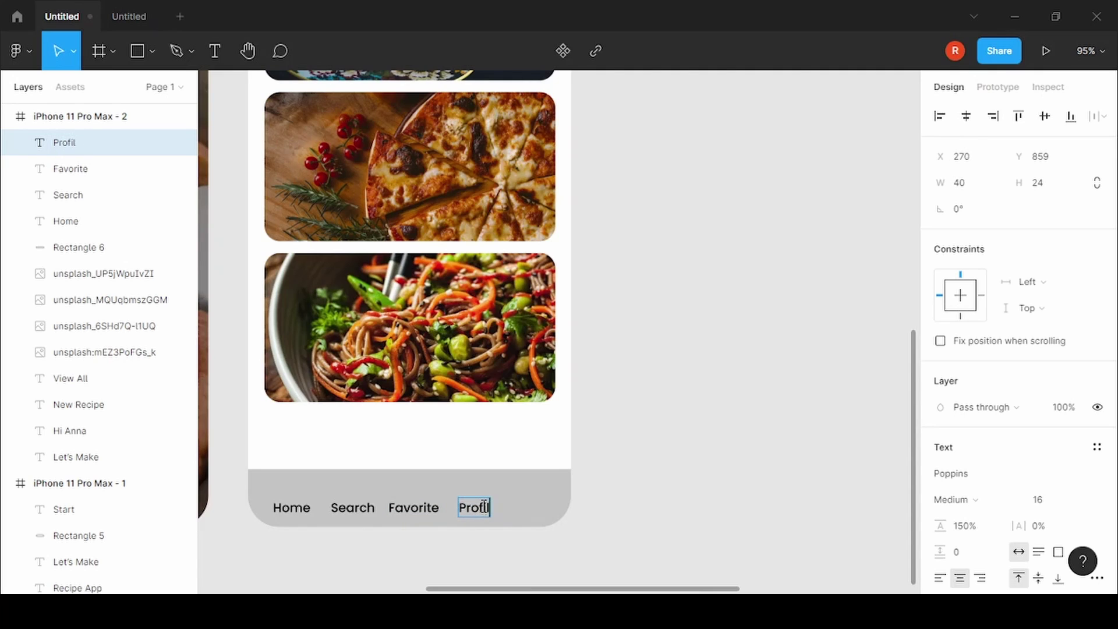
{"action": "type", "text": "e"}
{"action": "key", "text": "Escape"}
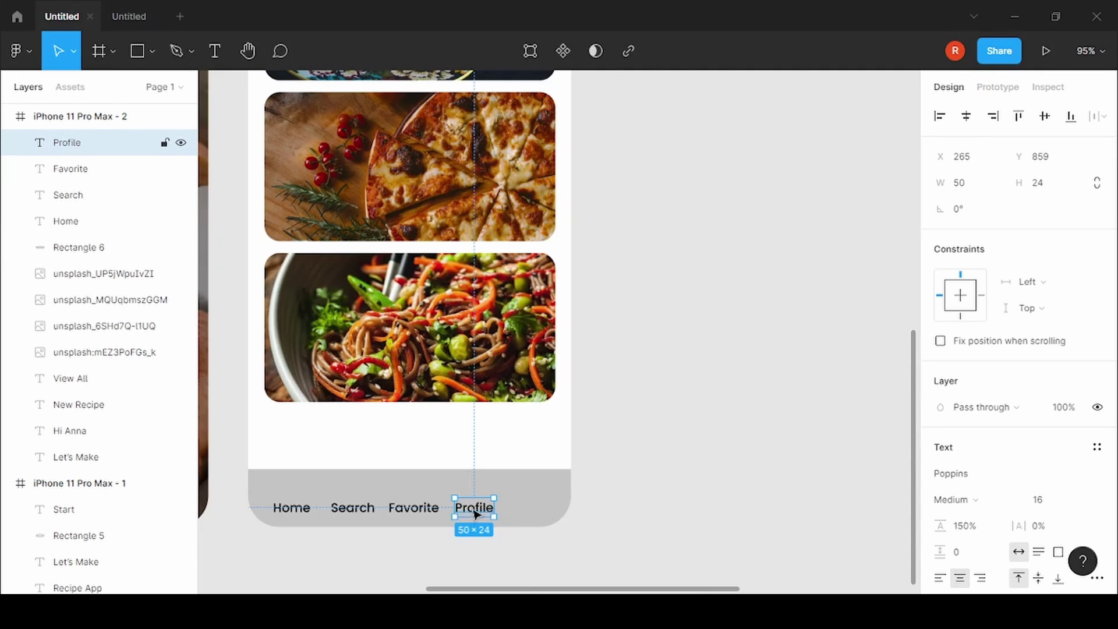
Space the Search, Favorite and Profile labels evenly across the bar
{"action": "left_click_drag", "start_coordinate": [474, 513], "coordinate": [511, 516]}
{"action": "left_click_drag", "start_coordinate": [428, 507], "coordinate": [438, 509]}
{"action": "left_click_drag", "start_coordinate": [345, 510], "coordinate": [350, 514]}
{"action": "left_click", "coordinate": [681, 463]}
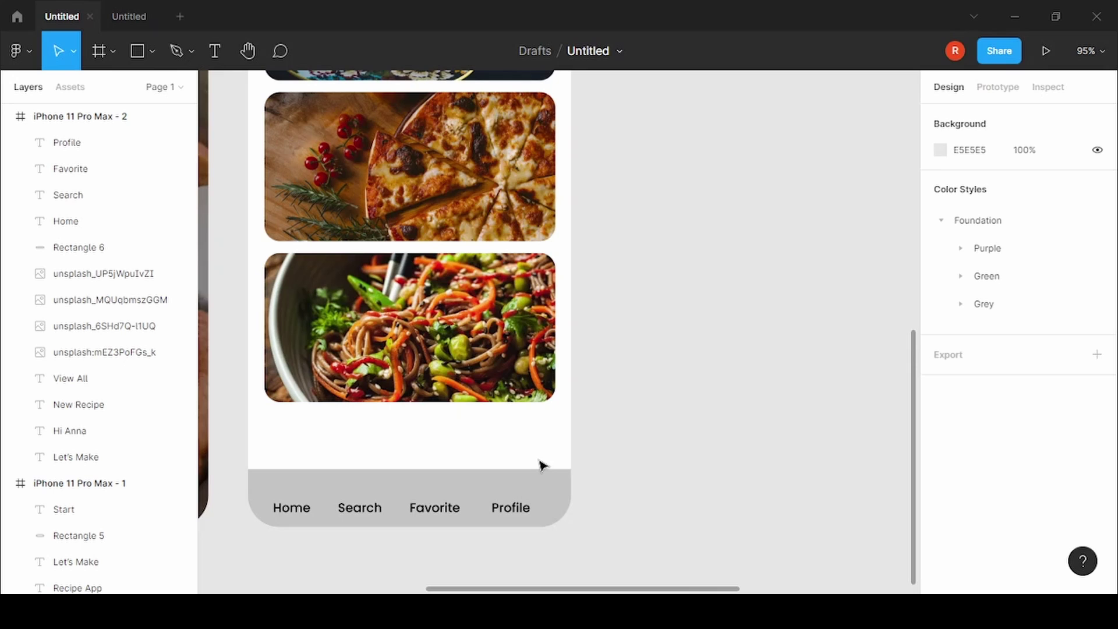
{"action": "scroll", "coordinate": [678, 394], "scroll_direction": "down", "scroll_amount": 5, "text": "ctrl"}
{"action": "scroll", "coordinate": [699, 425], "scroll_direction": "up", "scroll_amount": 2}
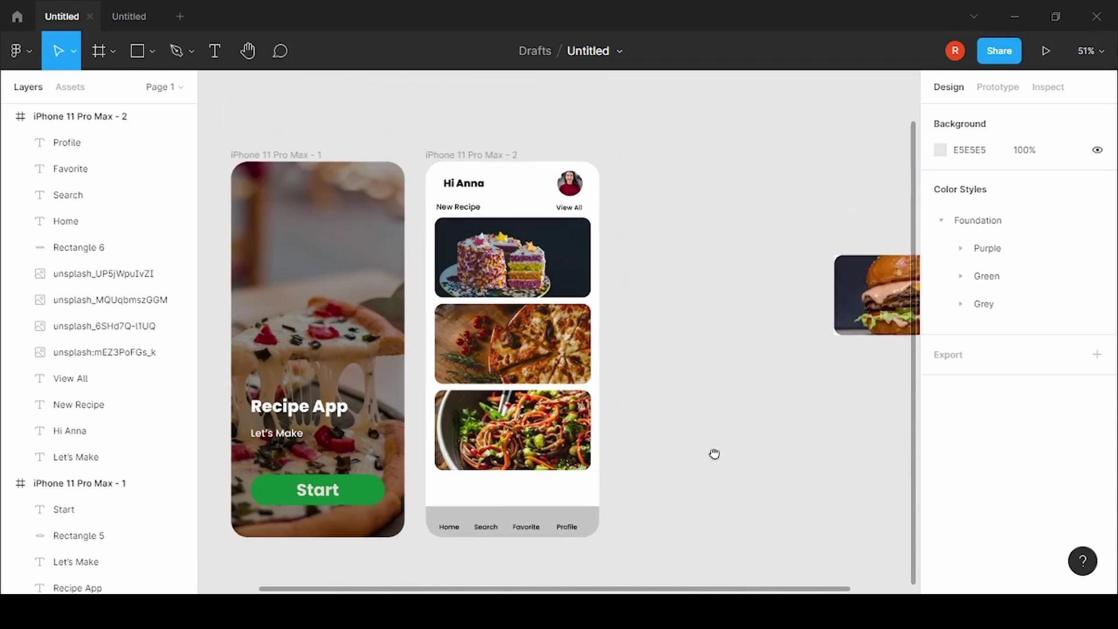
{"action": "scroll", "coordinate": [714, 452], "scroll_direction": "up", "scroll_amount": 2}
{"action": "mouse_move", "coordinate": [794, 509]}
{"action": "left_mouse_down"}
{"action": "mouse_move", "coordinate": [739, 390]}
{"action": "mouse_move", "coordinate": [610, 332]}
{"action": "mouse_move", "coordinate": [667, 322]}
{"action": "left_mouse_up"}
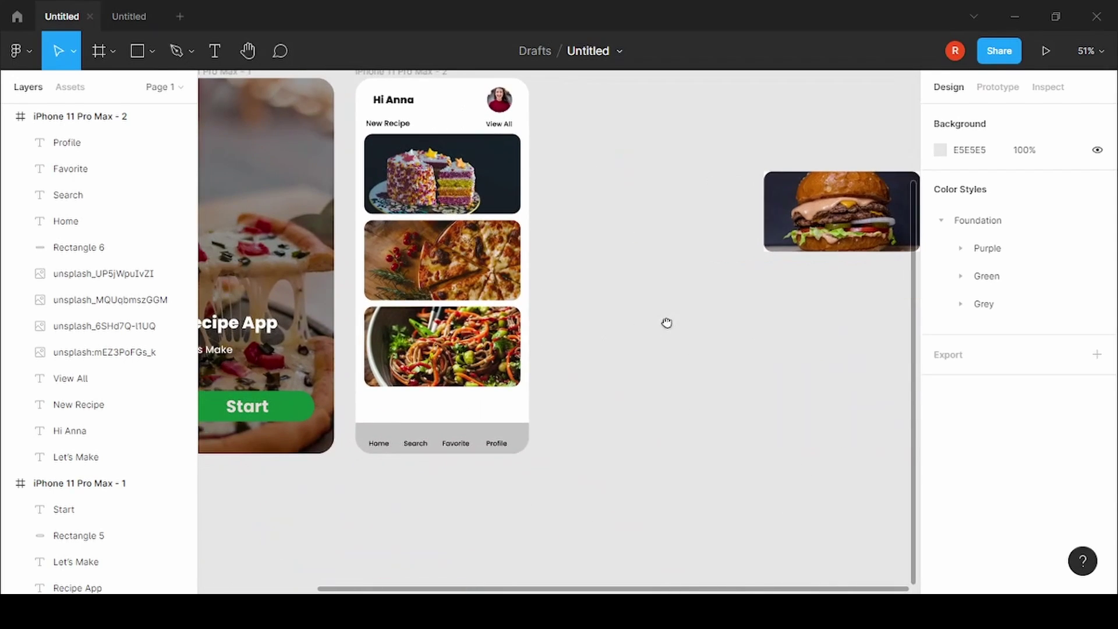
{"action": "left_click", "coordinate": [859, 245]}
{"action": "left_click_drag", "start_coordinate": [859, 245], "coordinate": [460, 441]}
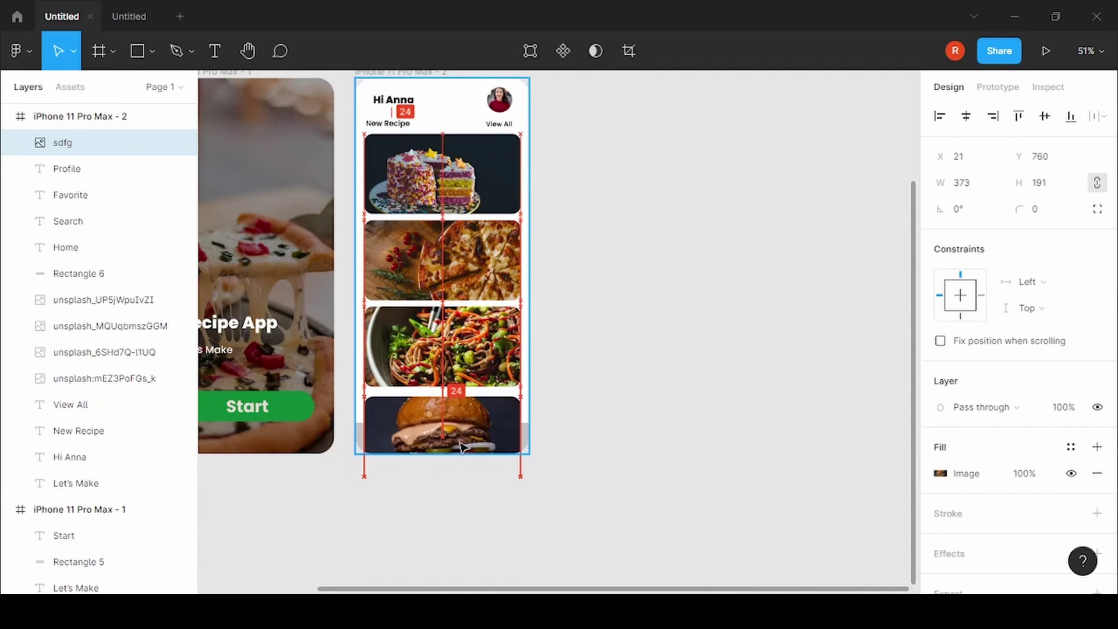
{"action": "left_click_drag", "start_coordinate": [460, 441], "coordinate": [537, 409]}
{"action": "key", "text": "ctrl+z"}
{"action": "left_click", "coordinate": [582, 365]}
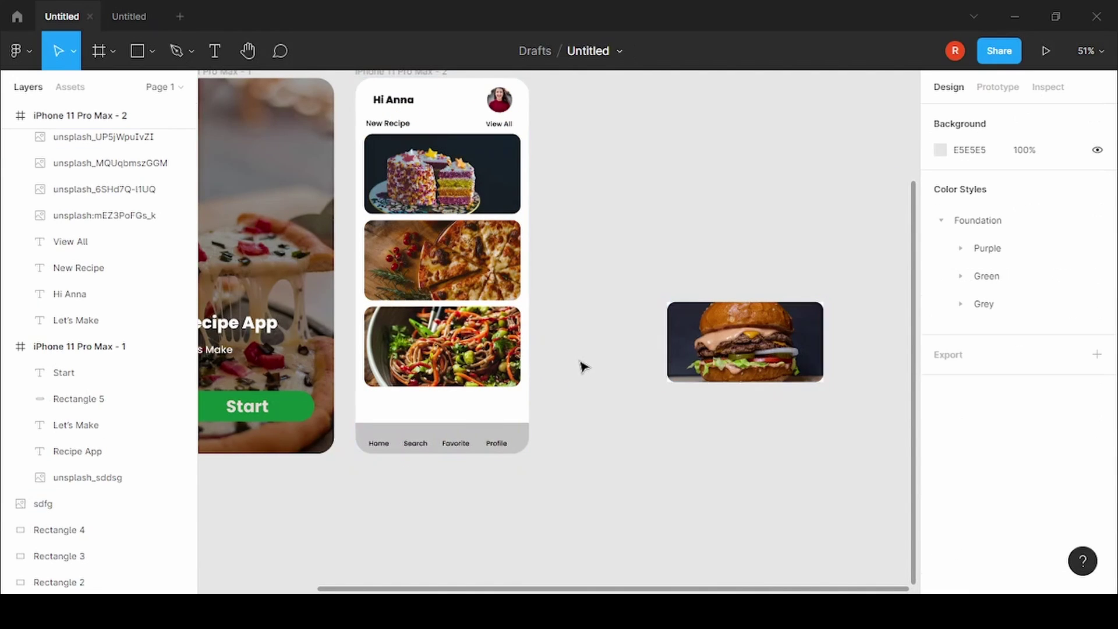
{"action": "left_click_drag", "start_coordinate": [557, 332], "coordinate": [608, 402]}
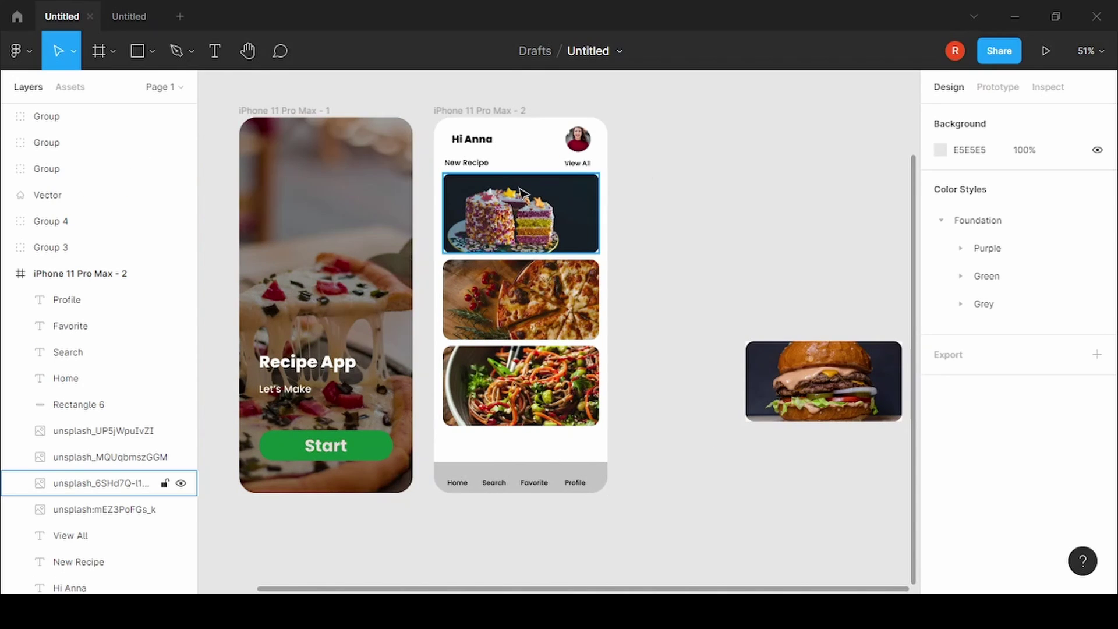
Copy the New Recipe heading onto the cake card, bring it in front, and retype it 'Pizza'
{"action": "scroll", "coordinate": [518, 192], "scroll_direction": "up", "scroll_amount": 5}
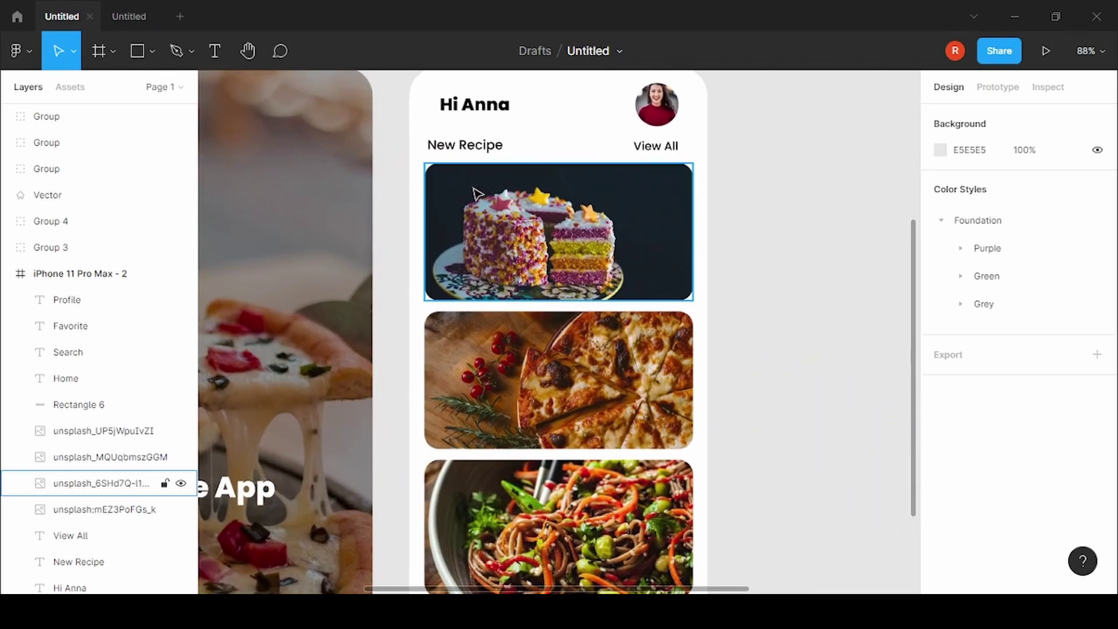
{"action": "left_click", "coordinate": [465, 145]}
{"action": "mouse_move", "coordinate": [464, 145]}
{"action": "left_mouse_down"}
{"action": "mouse_move", "coordinate": [473, 201]}
{"action": "mouse_move", "coordinate": [477, 189]}
{"action": "left_mouse_up"}
{"action": "right_click", "coordinate": [473, 200]}
{"action": "left_click", "coordinate": [494, 242]}
{"action": "double_click", "coordinate": [475, 183]}
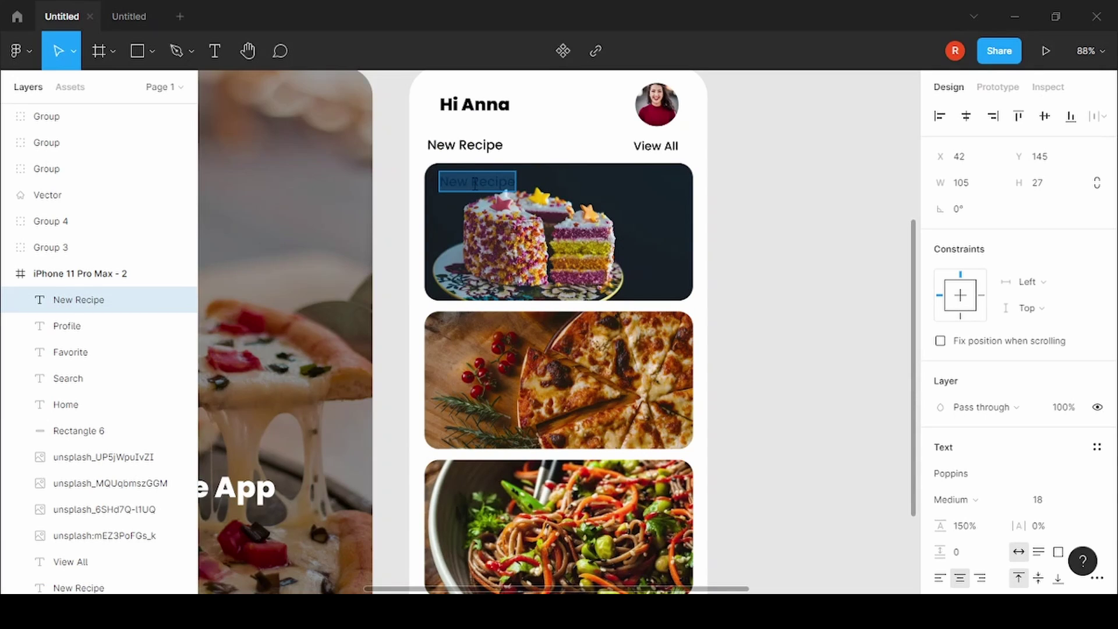
{"action": "type", "text": "Pizz"}
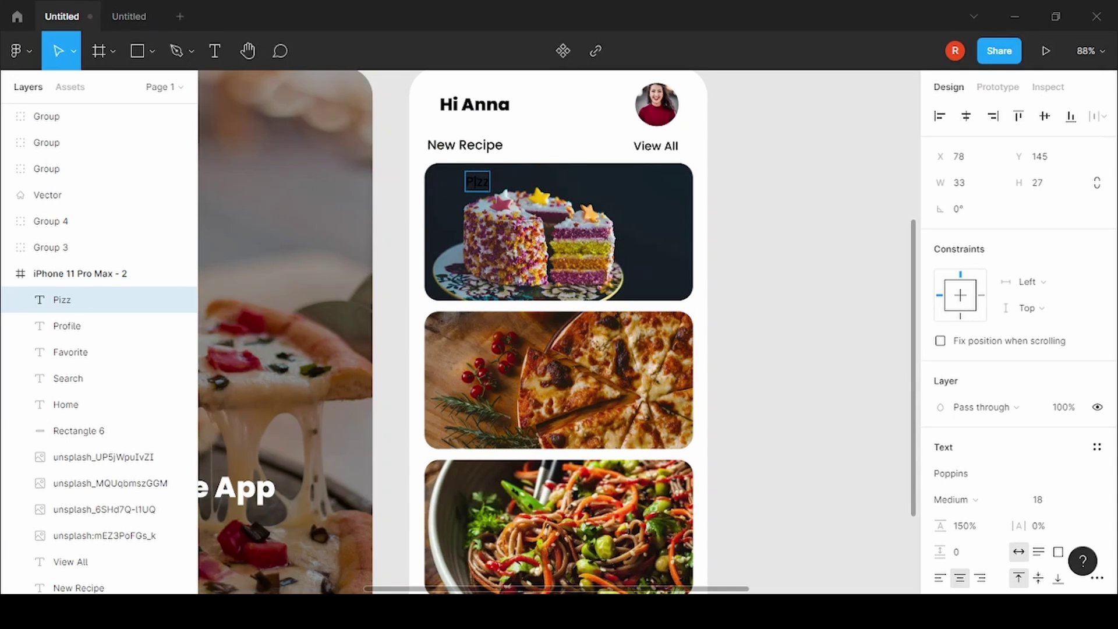
{"action": "type", "text": "a"}
Make the Pizza label white (FFFFFF) and SemiBold, and move it to the card's top-left corner
{"action": "scroll", "coordinate": [955, 416], "scroll_direction": "down", "scroll_amount": 5}
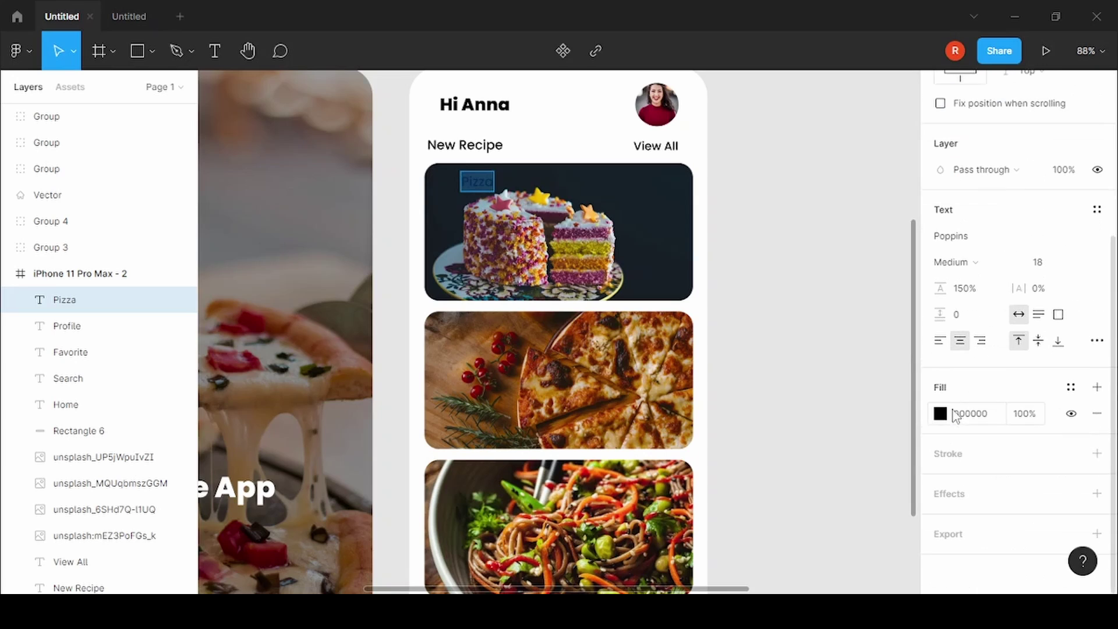
{"action": "left_click", "coordinate": [944, 418]}
{"action": "left_click_drag", "start_coordinate": [779, 356], "coordinate": [724, 185]}
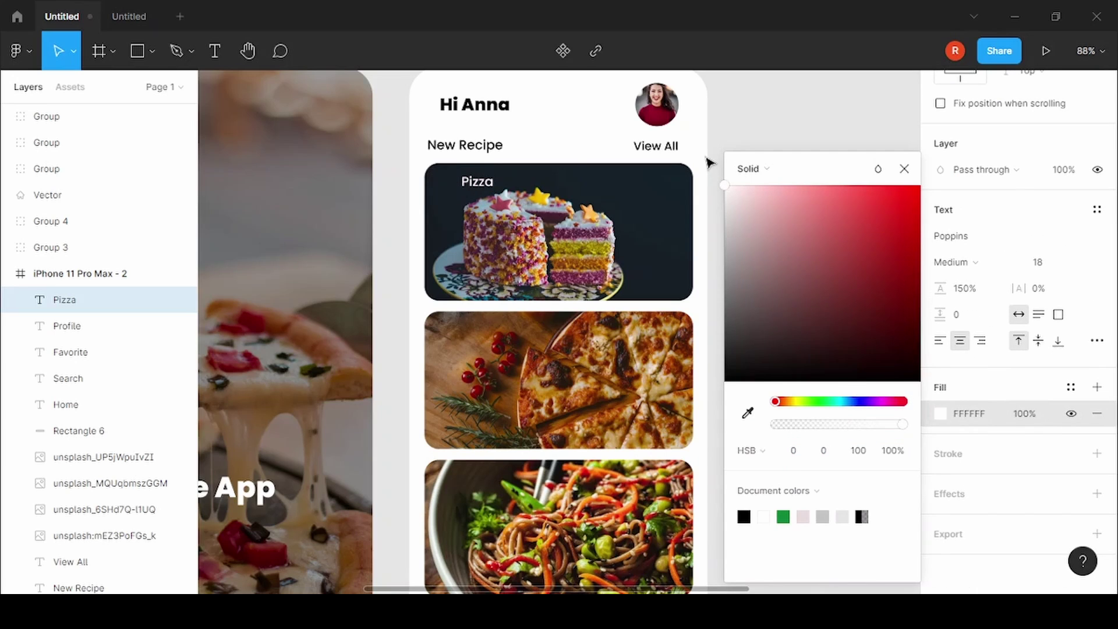
{"action": "left_click", "coordinate": [905, 169]}
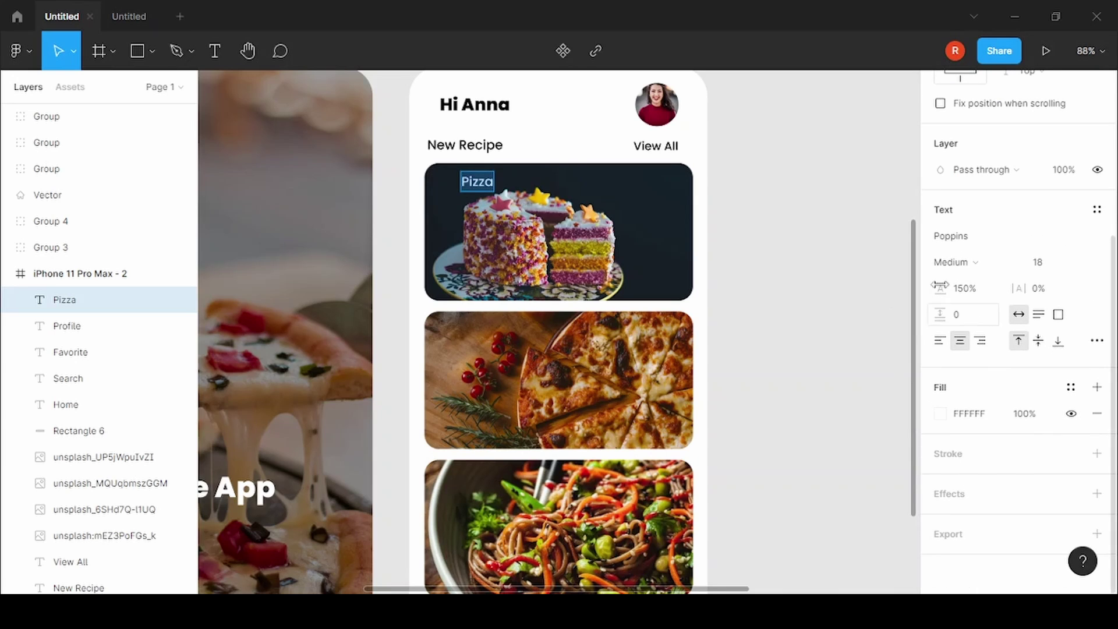
{"action": "left_click", "coordinate": [967, 262]}
{"action": "left_click", "coordinate": [970, 280]}
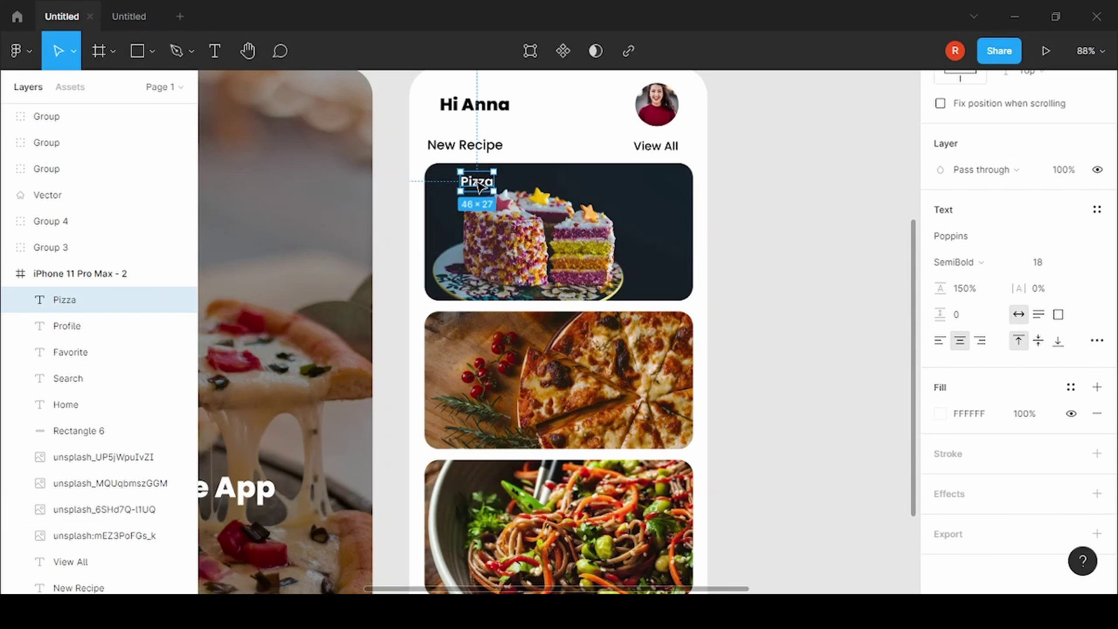
{"action": "mouse_move", "coordinate": [494, 178]}
{"action": "left_mouse_down"}
{"action": "mouse_move", "coordinate": [464, 185]}
{"action": "mouse_move", "coordinate": [464, 478]}
{"action": "left_mouse_up"}
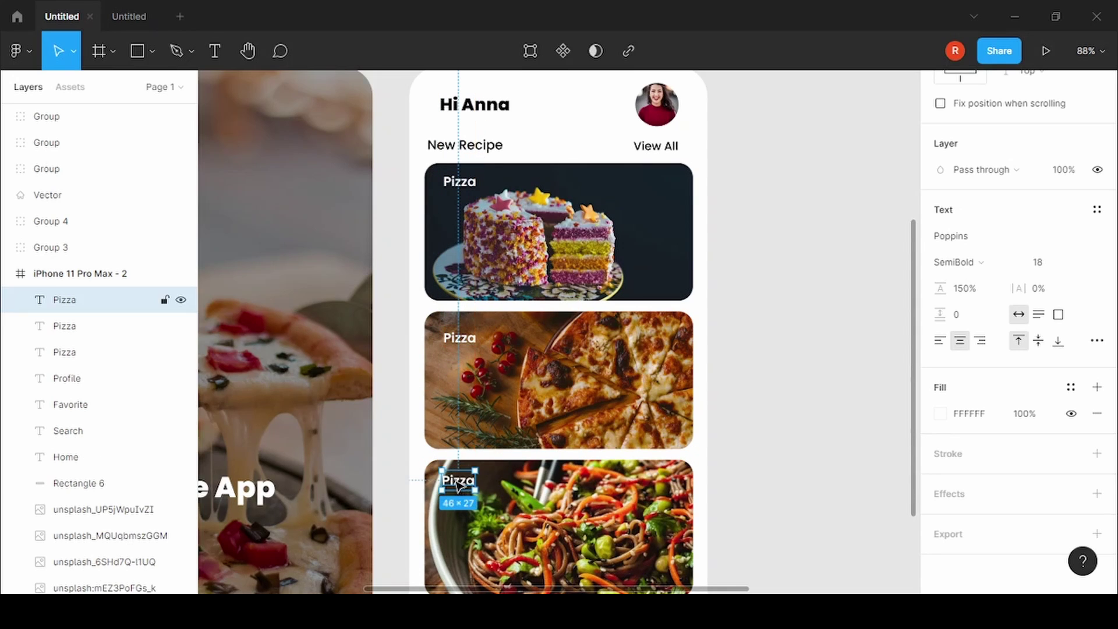
Relabel the top card 'Cake' and the bottom card 'Noodles'
{"action": "scroll", "coordinate": [472, 477], "scroll_direction": "down", "scroll_amount": 1}
{"action": "scroll", "coordinate": [472, 477], "scroll_direction": "down", "scroll_amount": 1}
{"action": "scroll", "coordinate": [460, 408], "scroll_direction": "down", "scroll_amount": 5}
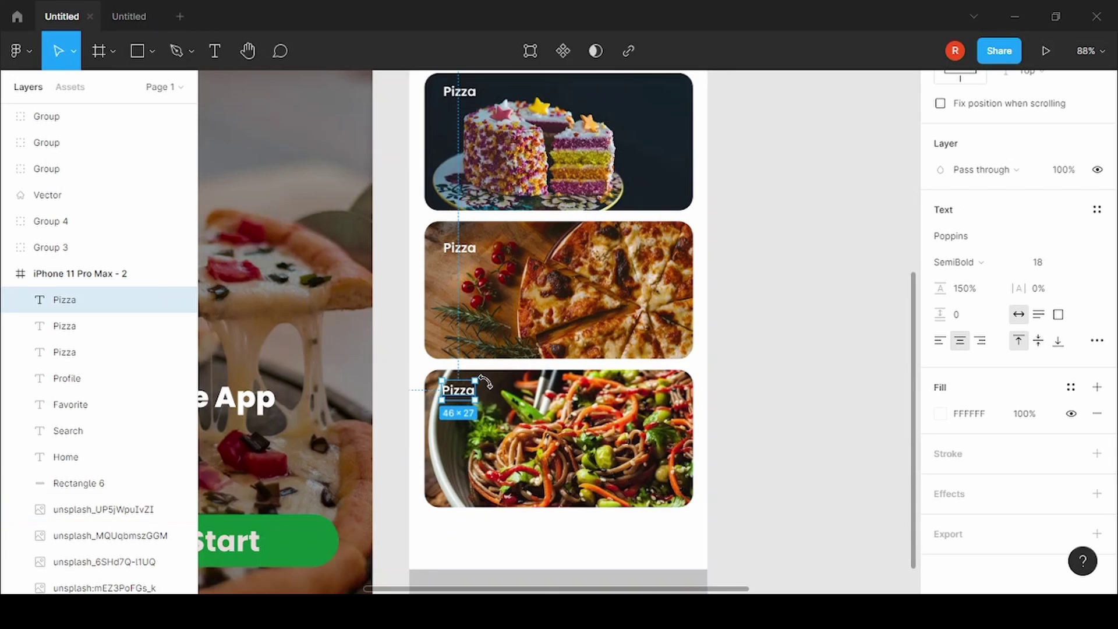
{"action": "scroll", "coordinate": [491, 384], "scroll_direction": "up", "scroll_amount": 5}
{"action": "left_click", "coordinate": [460, 312]}
{"action": "double_click", "coordinate": [465, 308]}
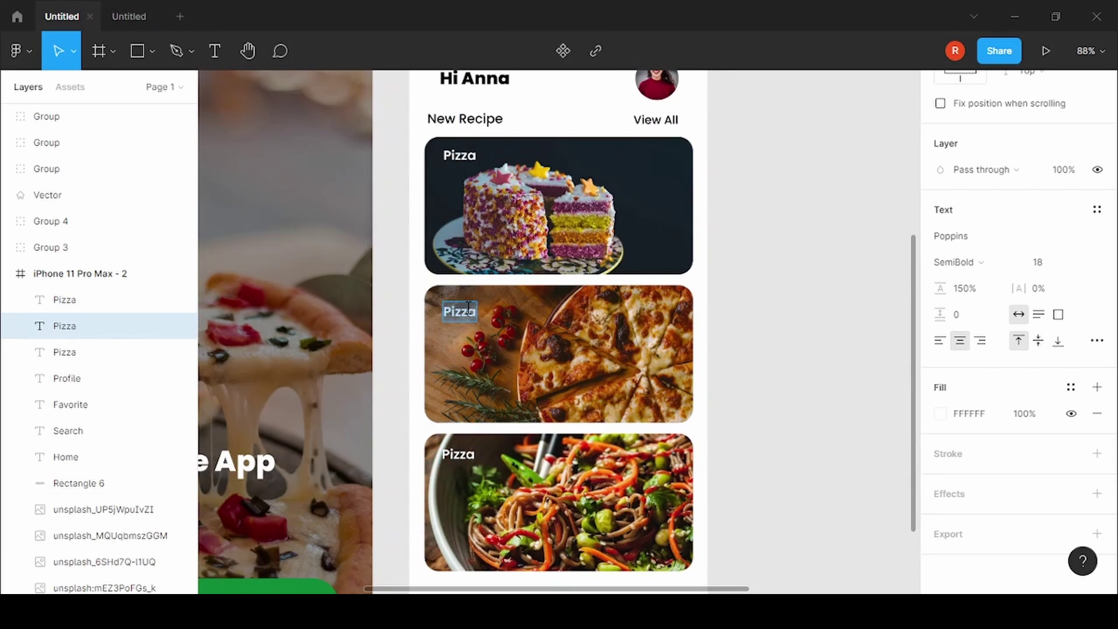
{"action": "left_click", "coordinate": [460, 155]}
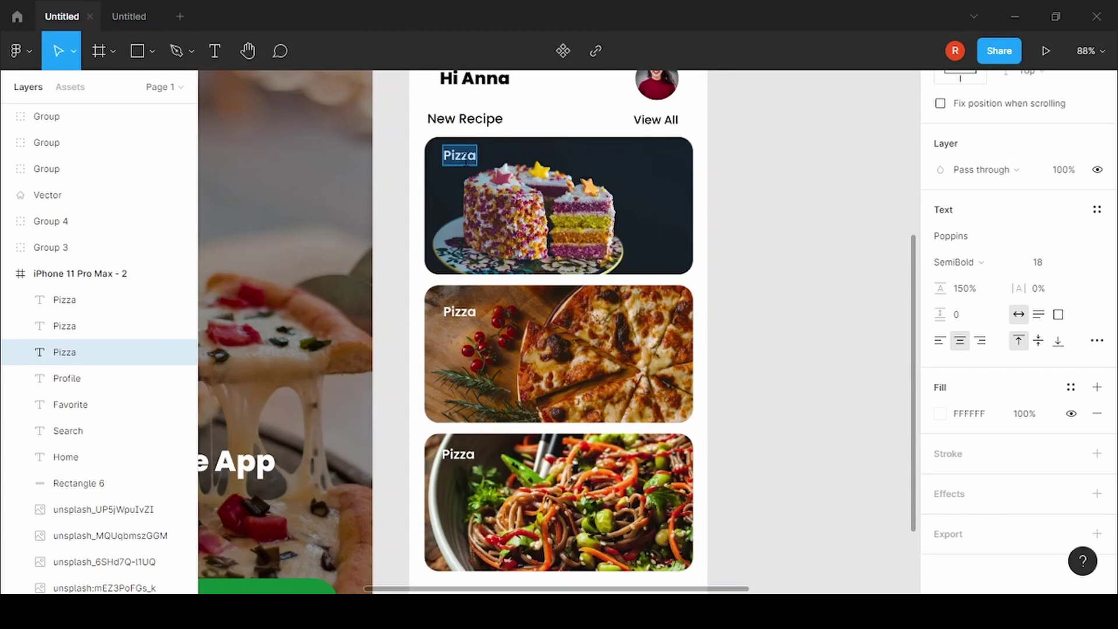
{"action": "type", "text": "Cake"}
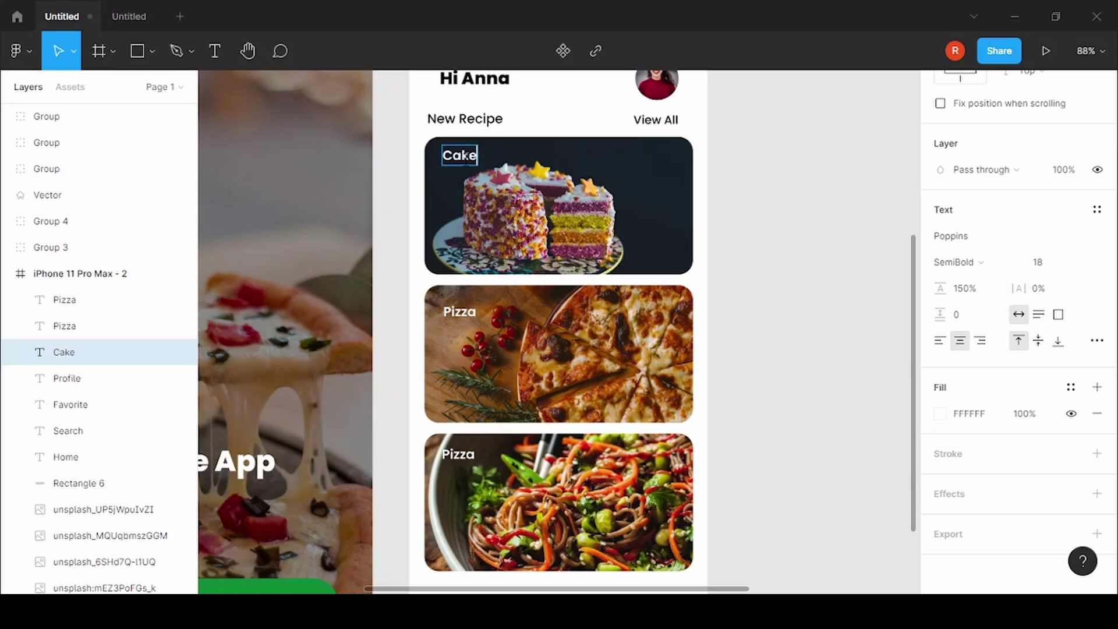
{"action": "left_click", "coordinate": [454, 453]}
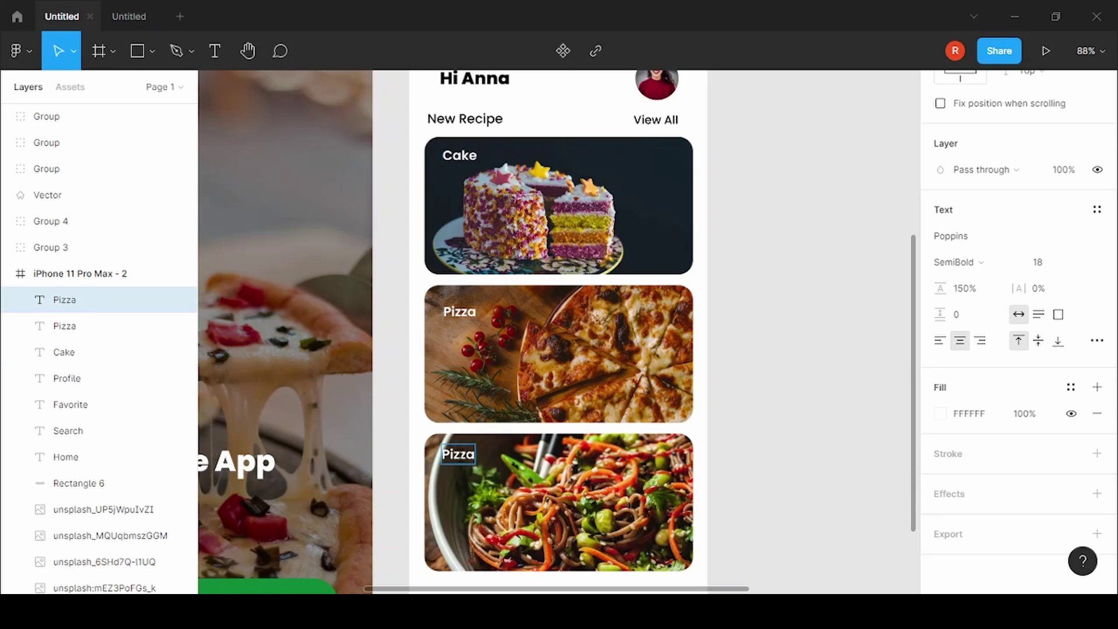
{"action": "key", "text": "BackSpace"}
{"action": "type", "text": "Noodles"}
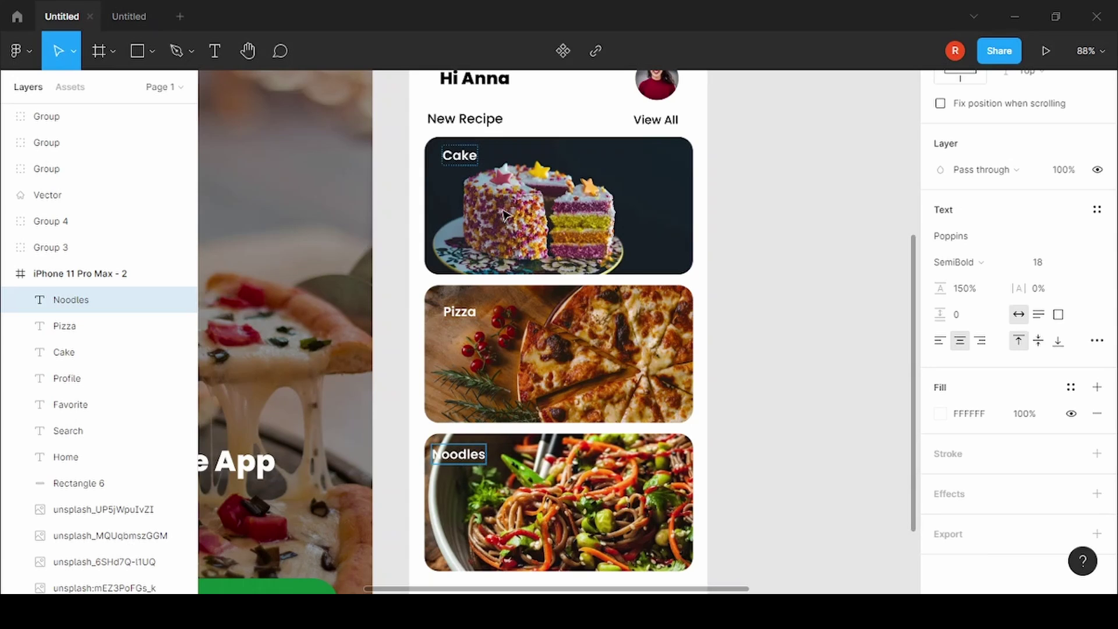
{"action": "key", "text": "Escape"}
Add a 'By' author line at size 16 under the Cake title
{"action": "left_click_drag", "start_coordinate": [459, 157], "coordinate": [464, 176]}
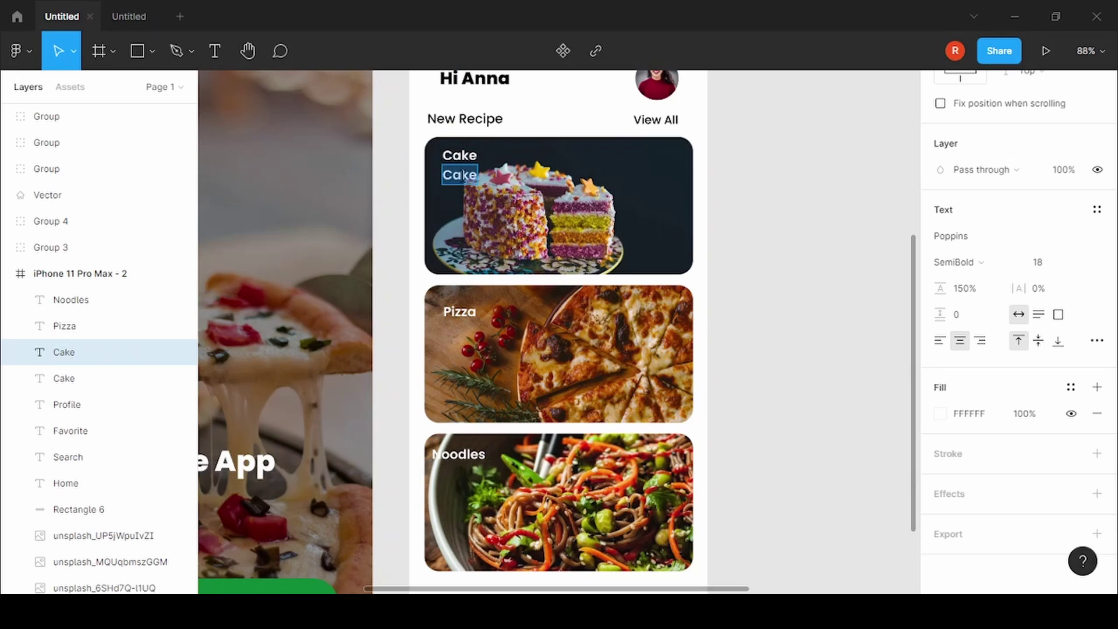
{"action": "type", "text": "By"}
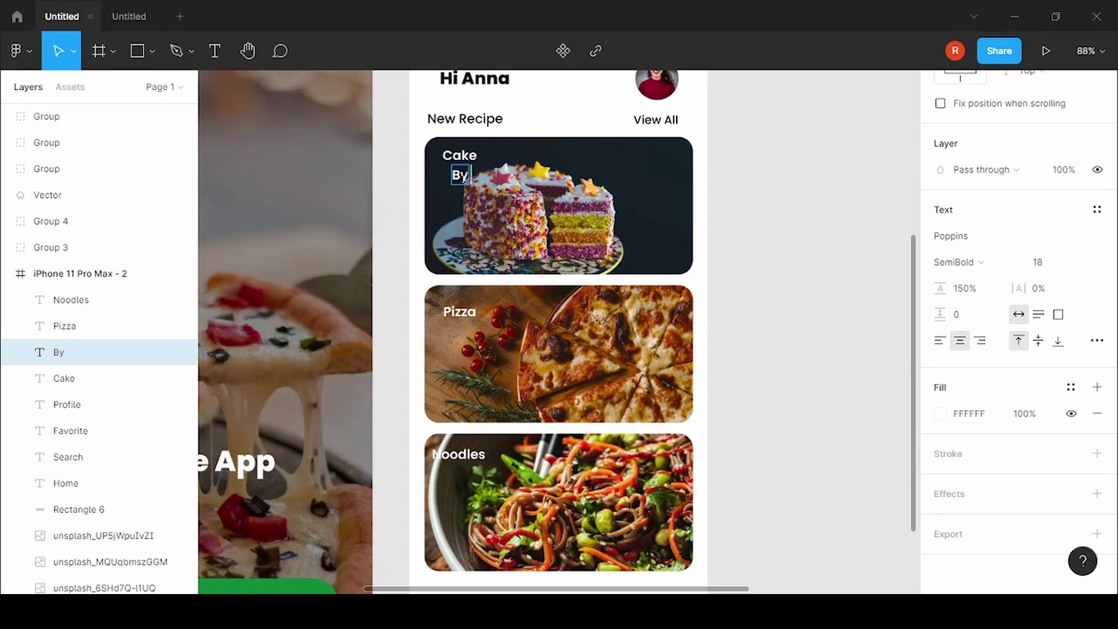
{"action": "type", "text": " VI"}
{"action": "type", "text": "jay"}
{"action": "key", "text": "BackSpace"}
{"action": "key", "text": "BackSpace"}
{"action": "type", "text": "jay"}
{"action": "key", "text": "Escape"}
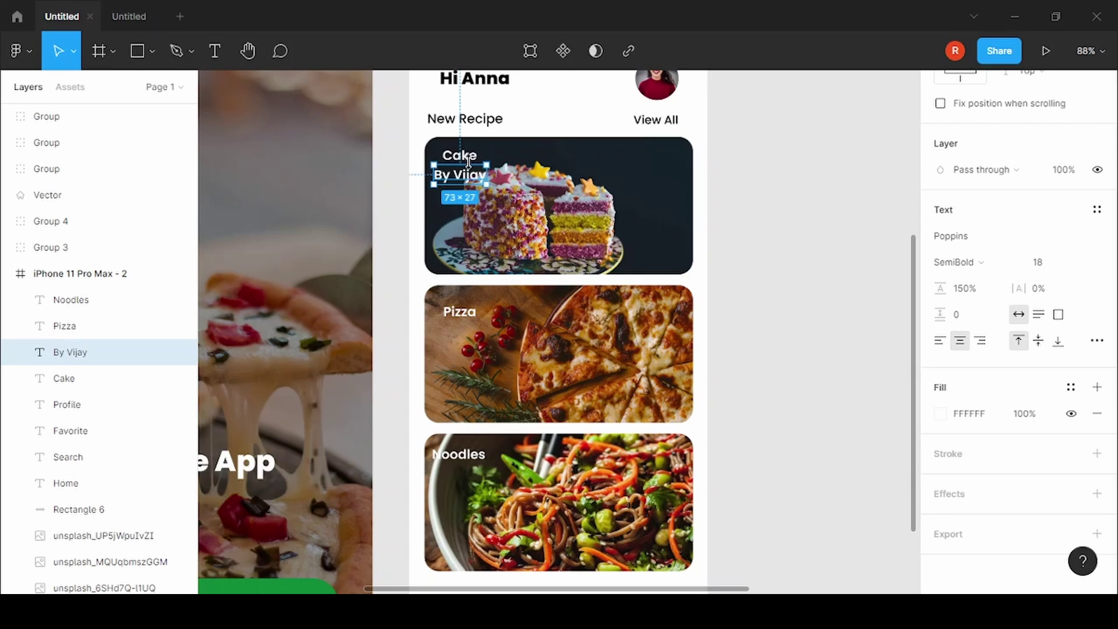
{"action": "left_click_drag", "start_coordinate": [467, 182], "coordinate": [477, 183]}
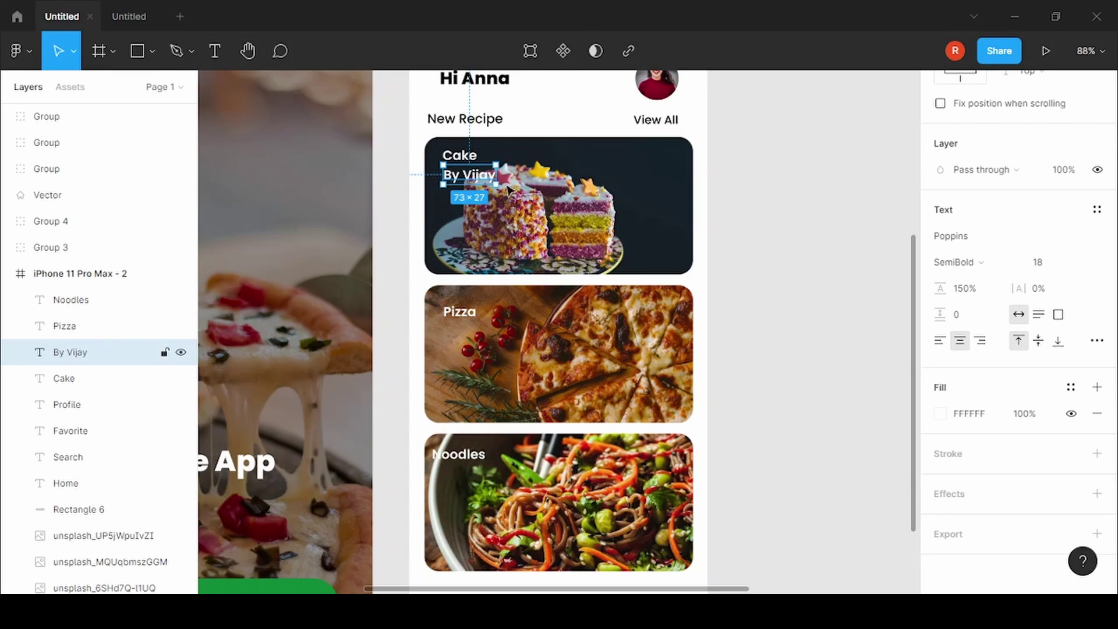
{"action": "left_click", "coordinate": [1046, 268]}
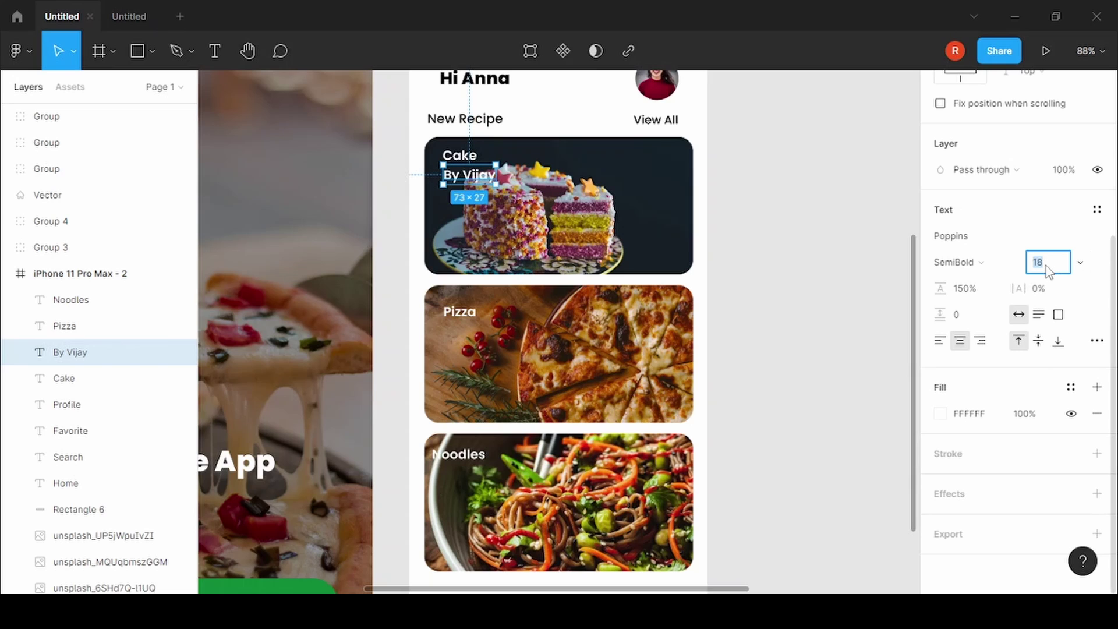
{"action": "type", "text": "16"}
{"action": "key", "text": "Return"}
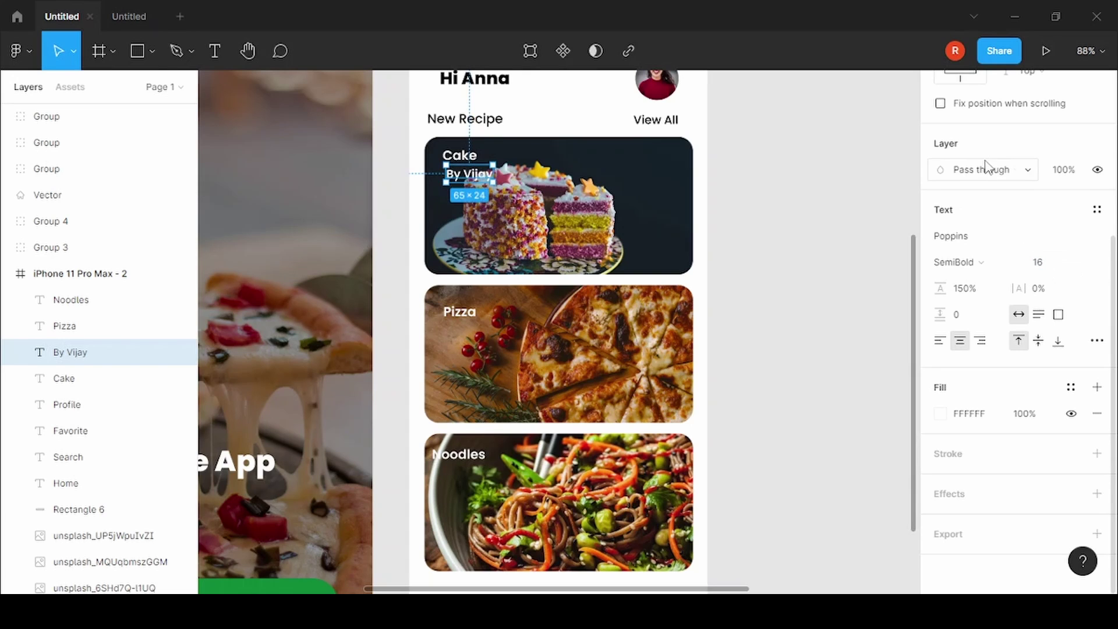
Nudge the Cake author line into place and discard a stray copy of the Pizza label
{"action": "left_click", "coordinate": [793, 217]}
{"action": "scroll", "coordinate": [440, 174], "scroll_direction": "up", "scroll_amount": 5, "text": "ctrl"}
{"action": "left_click", "coordinate": [493, 188]}
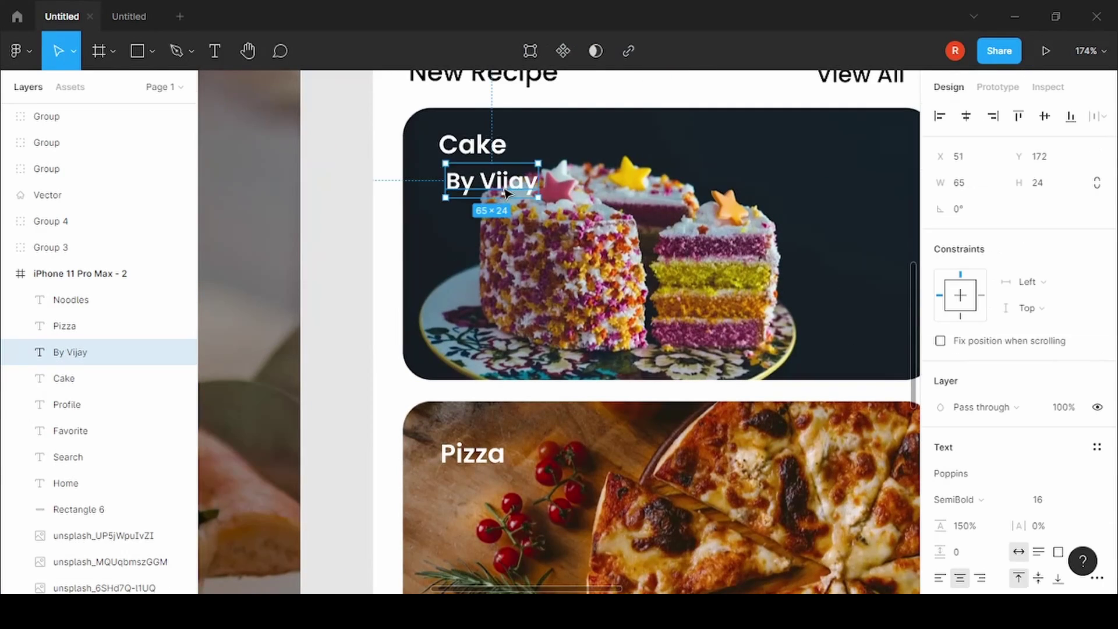
{"action": "left_click_drag", "start_coordinate": [496, 189], "coordinate": [496, 189]}
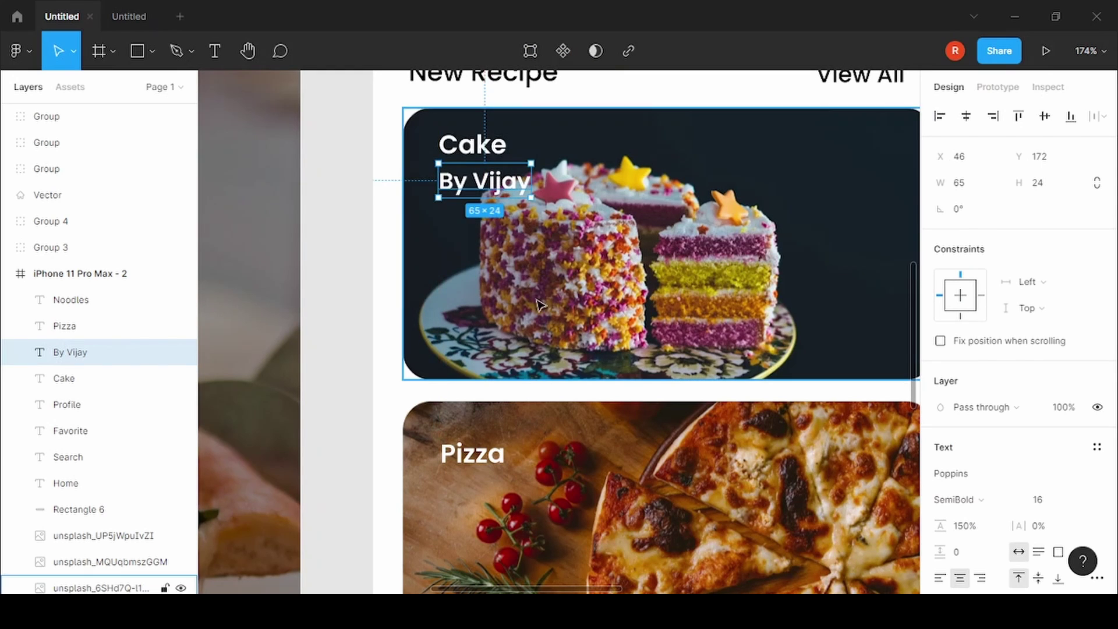
{"action": "scroll", "coordinate": [492, 210], "scroll_direction": "down", "scroll_amount": 2}
{"action": "left_click", "coordinate": [484, 387]}
{"action": "mouse_move", "coordinate": [485, 397]}
{"action": "left_mouse_down"}
{"action": "mouse_move", "coordinate": [480, 385]}
{"action": "mouse_move", "coordinate": [478, 413]}
{"action": "left_mouse_up"}
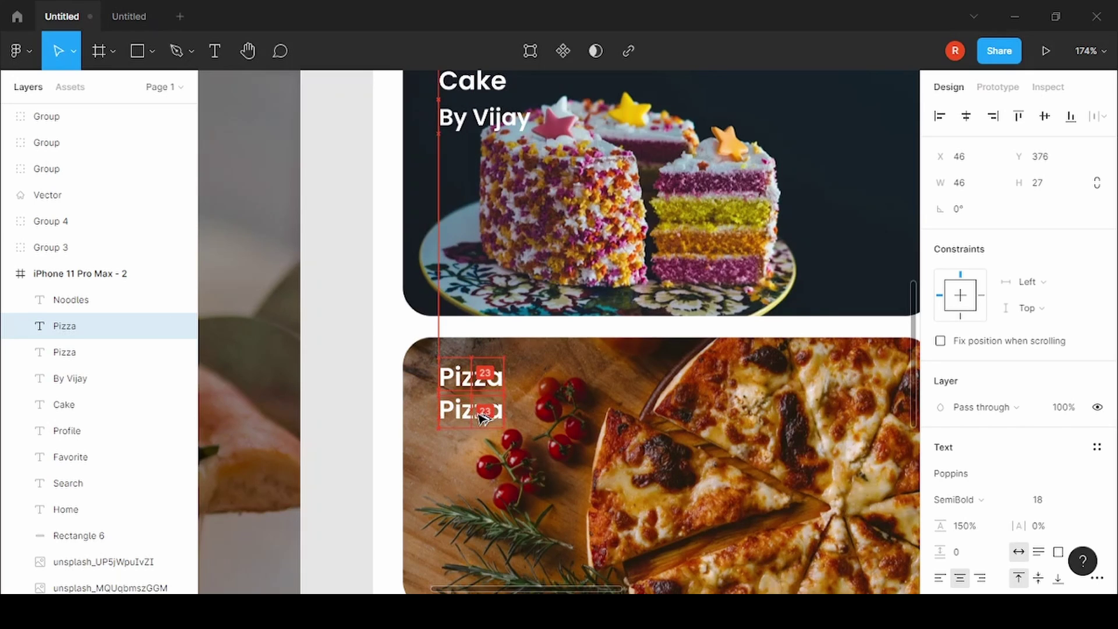
{"action": "left_click_drag", "start_coordinate": [479, 413], "coordinate": [480, 416]}
{"action": "key", "text": "Delete"}
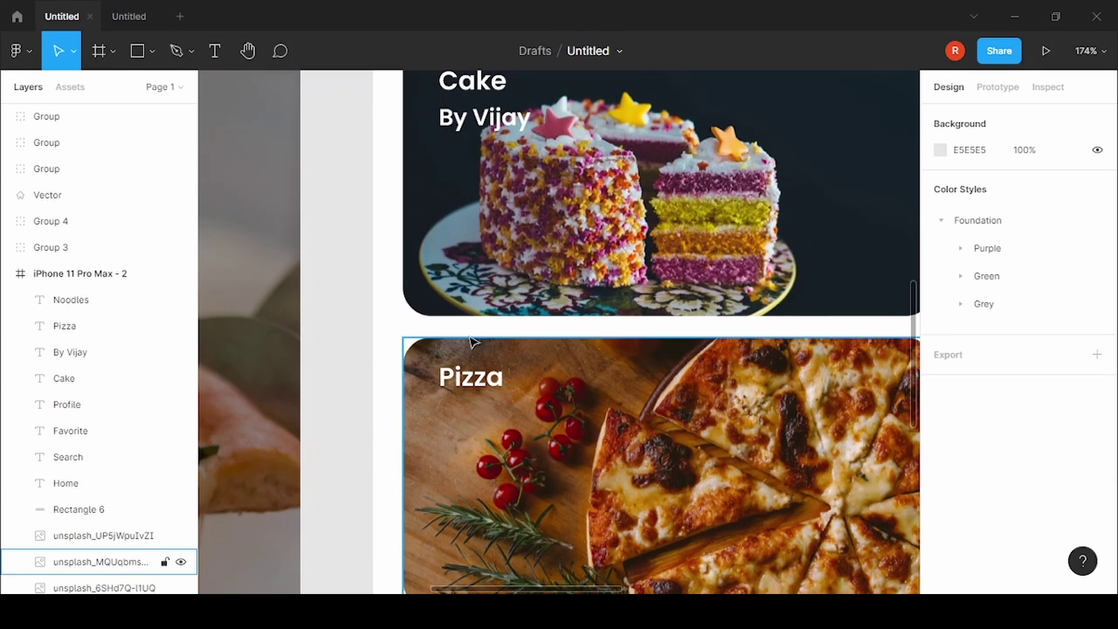
Copy the author line under the Pizza title and change it to the pizza card's author name
{"action": "mouse_move", "coordinate": [498, 123]}
{"action": "left_mouse_down", "text": "alt"}
{"action": "mouse_move", "coordinate": [498, 458]}
{"action": "mouse_move", "coordinate": [499, 415]}
{"action": "left_mouse_up", "text": "alt"}
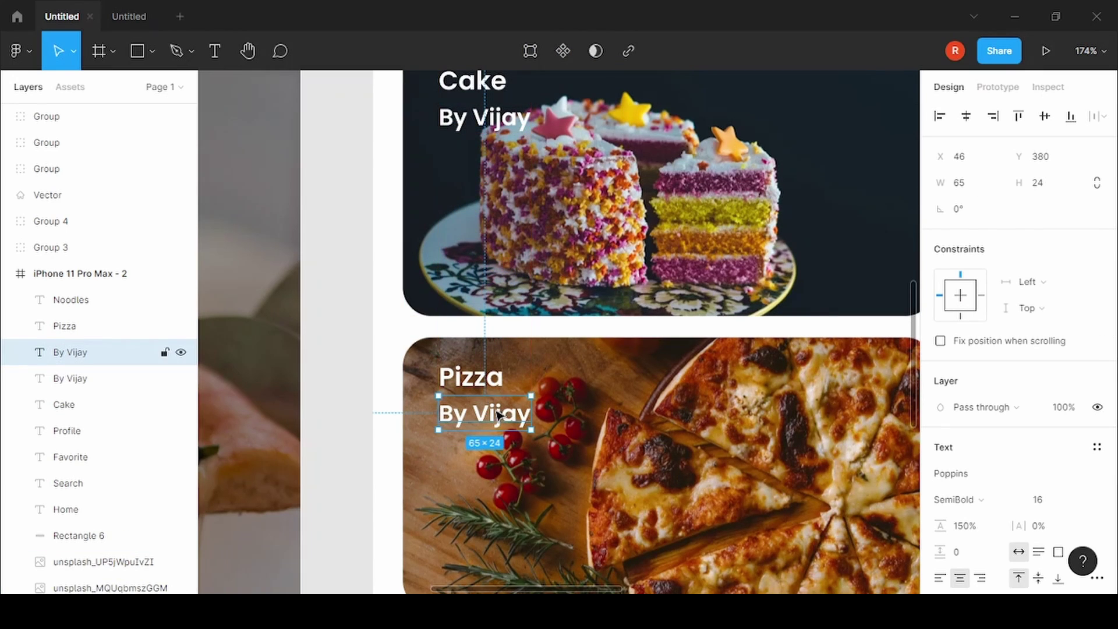
{"action": "double_click", "coordinate": [487, 415]}
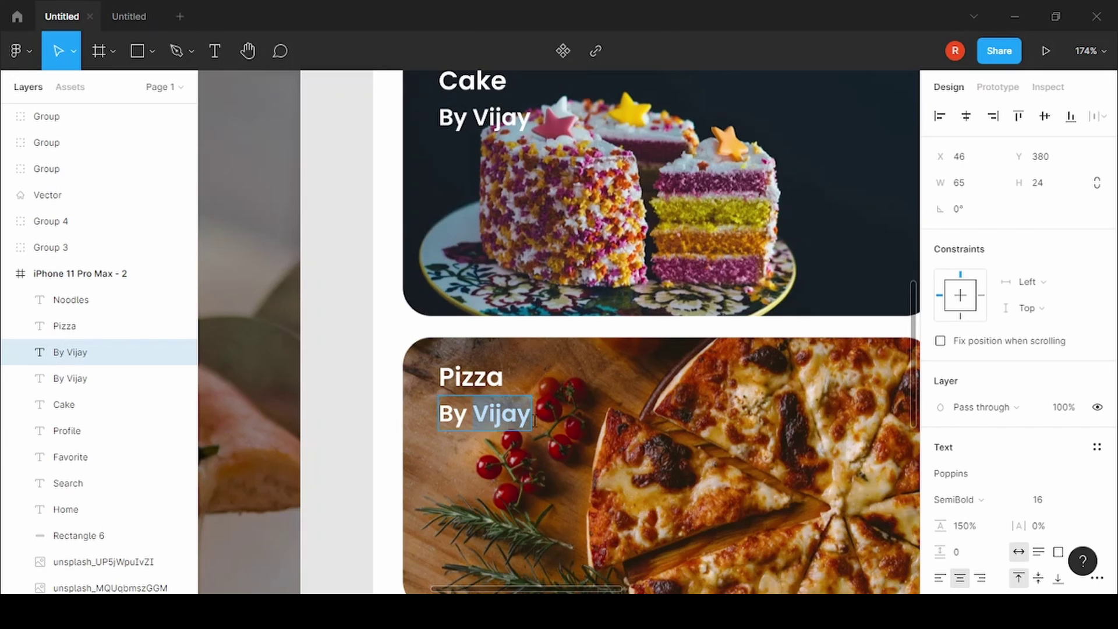
{"action": "type", "text": "Anna"}
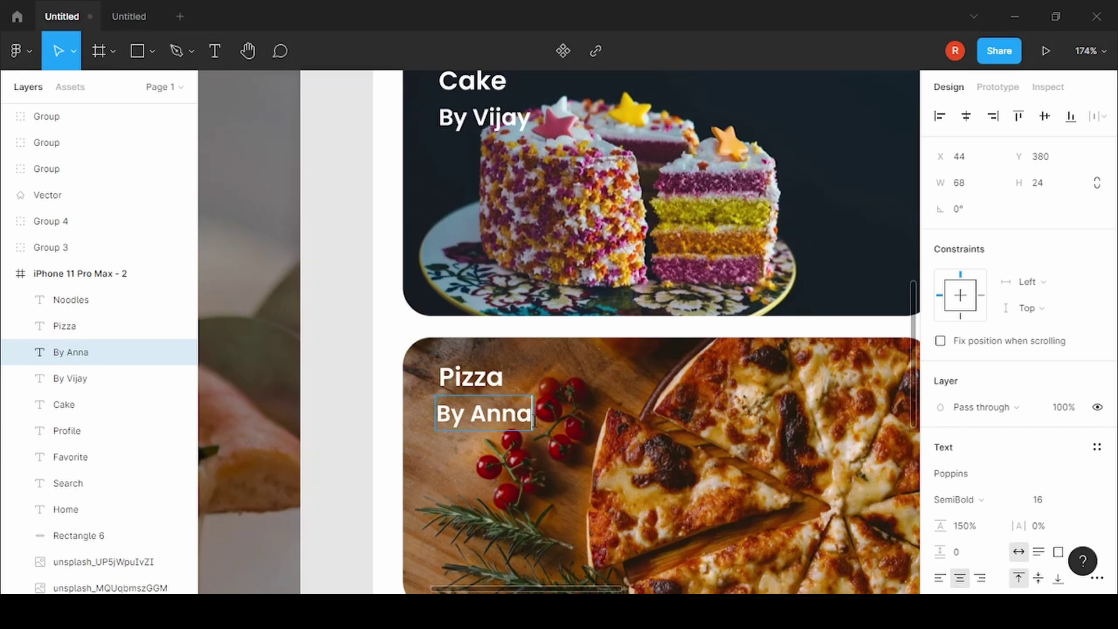
{"action": "key", "text": "Escape"}
Copy the author line onto the Noodles card and change it to the noodle card's author name
{"action": "scroll", "coordinate": [611, 416], "scroll_direction": "down", "scroll_amount": 5}
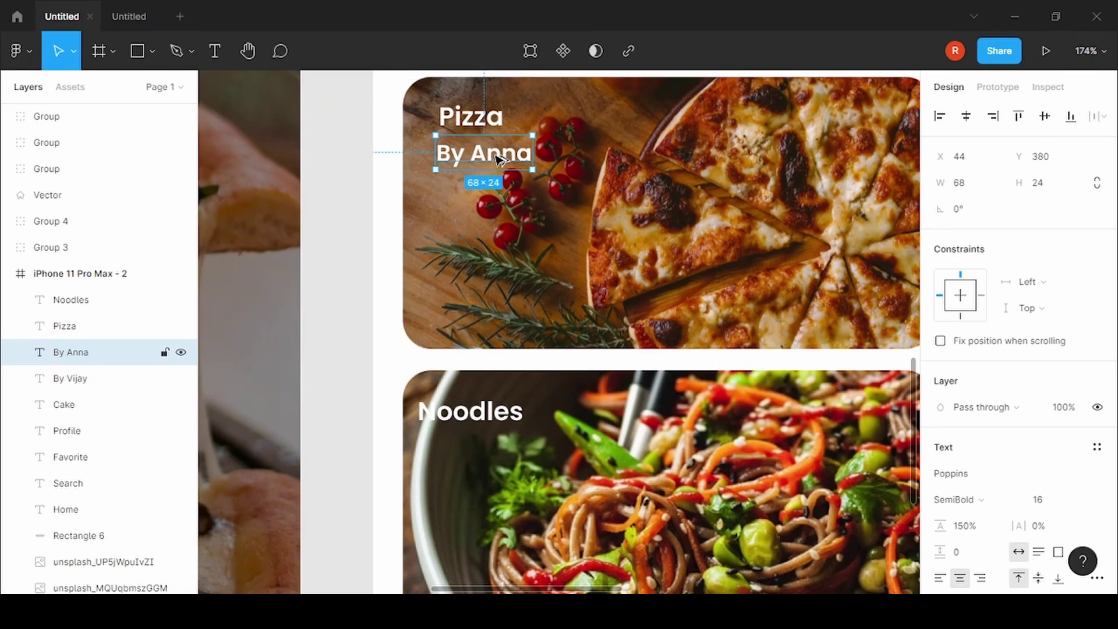
{"action": "mouse_move", "coordinate": [485, 155]}
{"action": "left_mouse_down"}
{"action": "mouse_move", "coordinate": [498, 401]}
{"action": "mouse_move", "coordinate": [483, 449]}
{"action": "mouse_move", "coordinate": [523, 443]}
{"action": "left_mouse_up"}
{"action": "double_click", "coordinate": [481, 444]}
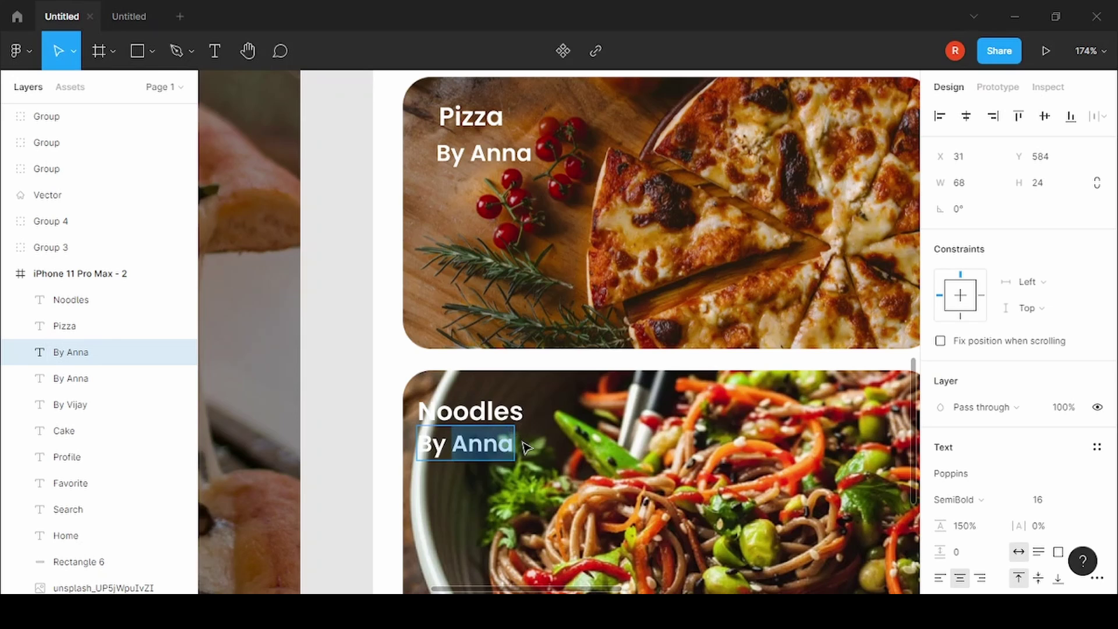
{"action": "type", "text": "John"}
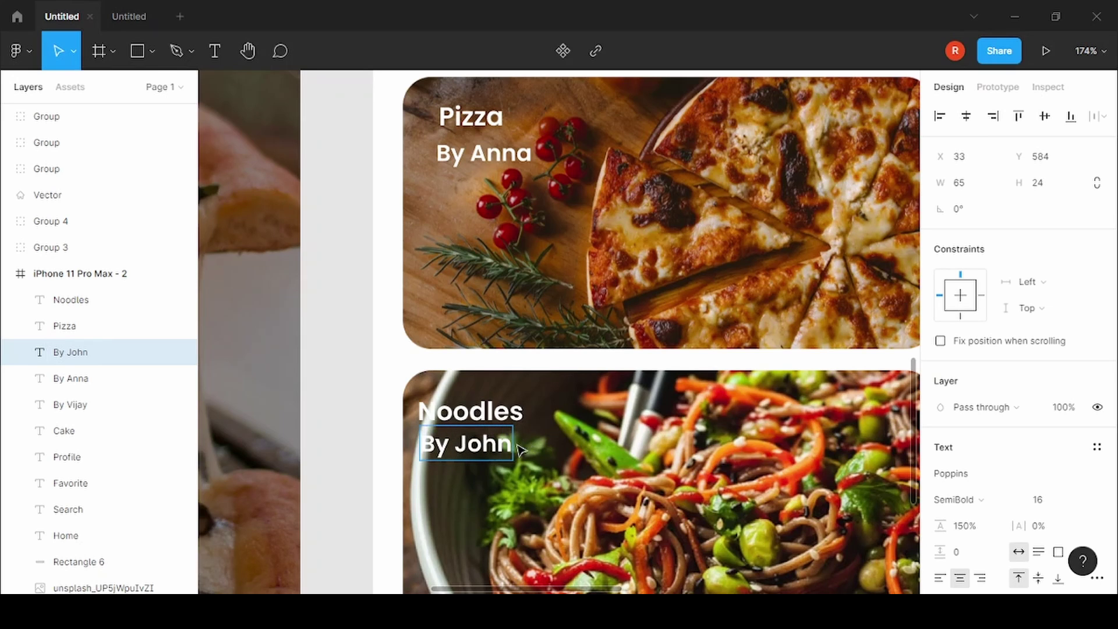
{"action": "key", "text": "Escape"}
{"action": "scroll", "coordinate": [530, 451], "scroll_direction": "down", "scroll_amount": 2}
{"action": "scroll", "coordinate": [530, 451], "scroll_direction": "down", "scroll_amount": 2}
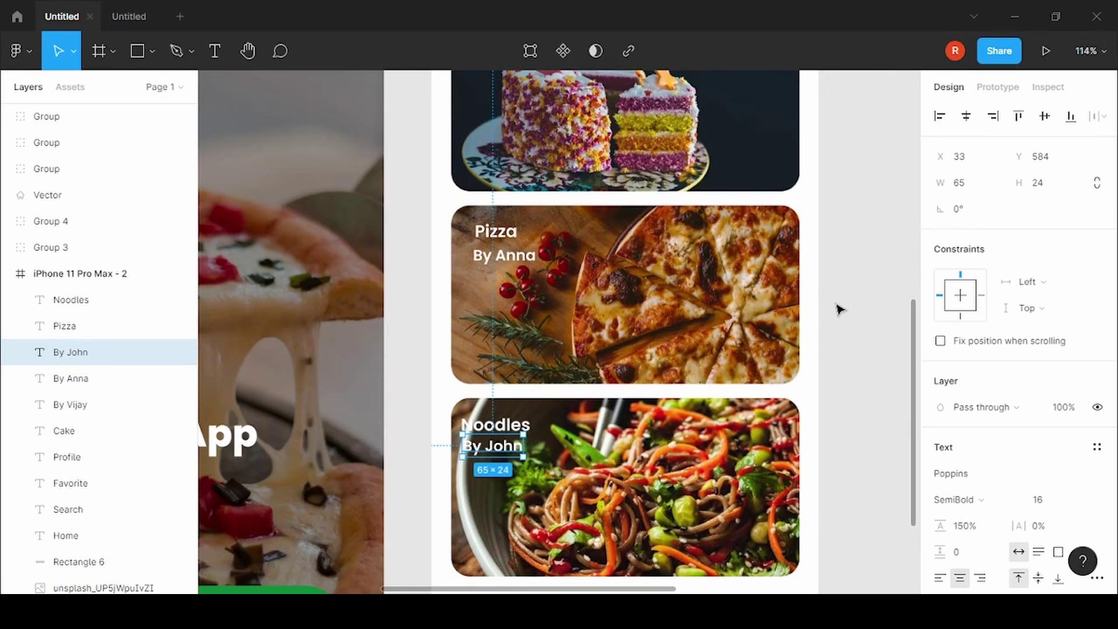
Move the three-dot icon group onto the Cake card
{"action": "scroll", "coordinate": [838, 308], "scroll_direction": "down", "scroll_amount": 2}
{"action": "scroll", "coordinate": [856, 262], "scroll_direction": "down", "scroll_amount": 1}
{"action": "left_click_drag", "start_coordinate": [862, 237], "coordinate": [662, 452]}
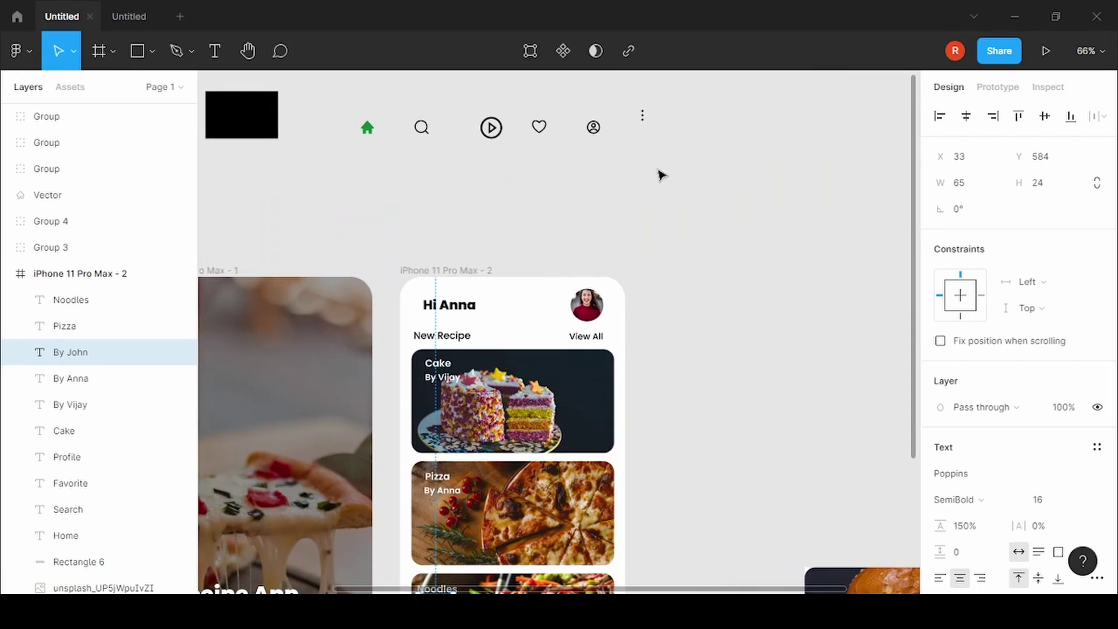
{"action": "left_click", "coordinate": [644, 115]}
{"action": "scroll", "coordinate": [638, 115], "scroll_direction": "up", "scroll_amount": 3}
{"action": "scroll", "coordinate": [647, 119], "scroll_direction": "up", "scroll_amount": 1}
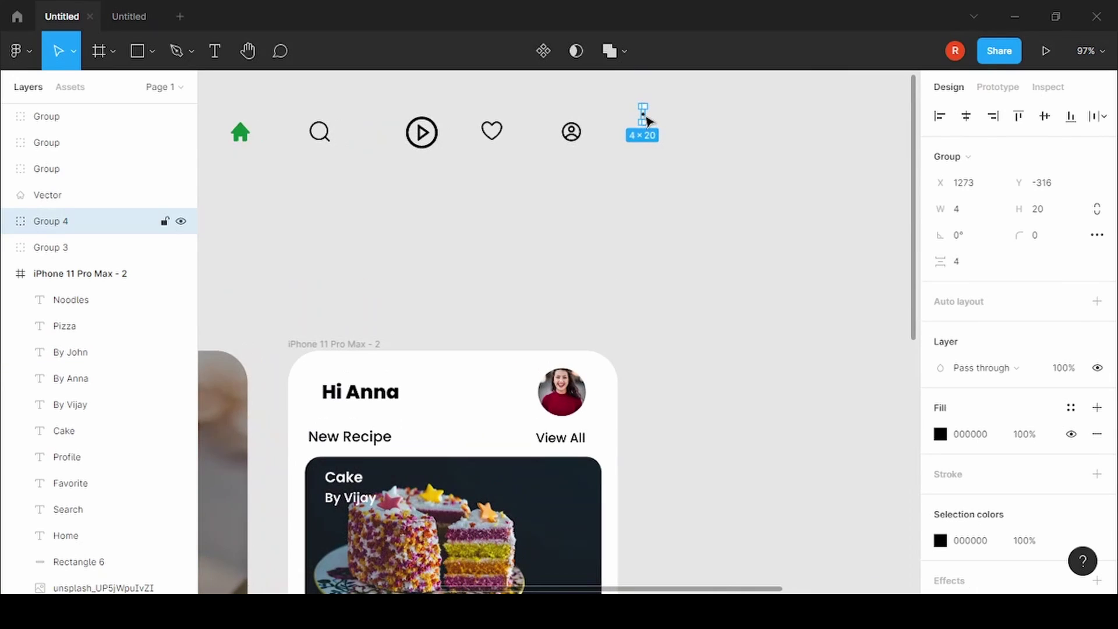
{"action": "left_click_drag", "start_coordinate": [650, 137], "coordinate": [587, 485]}
Set the three-dot icon's fill to white (FFFFFF)
{"action": "scroll", "coordinate": [588, 480], "scroll_direction": "up", "scroll_amount": 4}
{"action": "scroll", "coordinate": [594, 463], "scroll_direction": "up", "scroll_amount": 3}
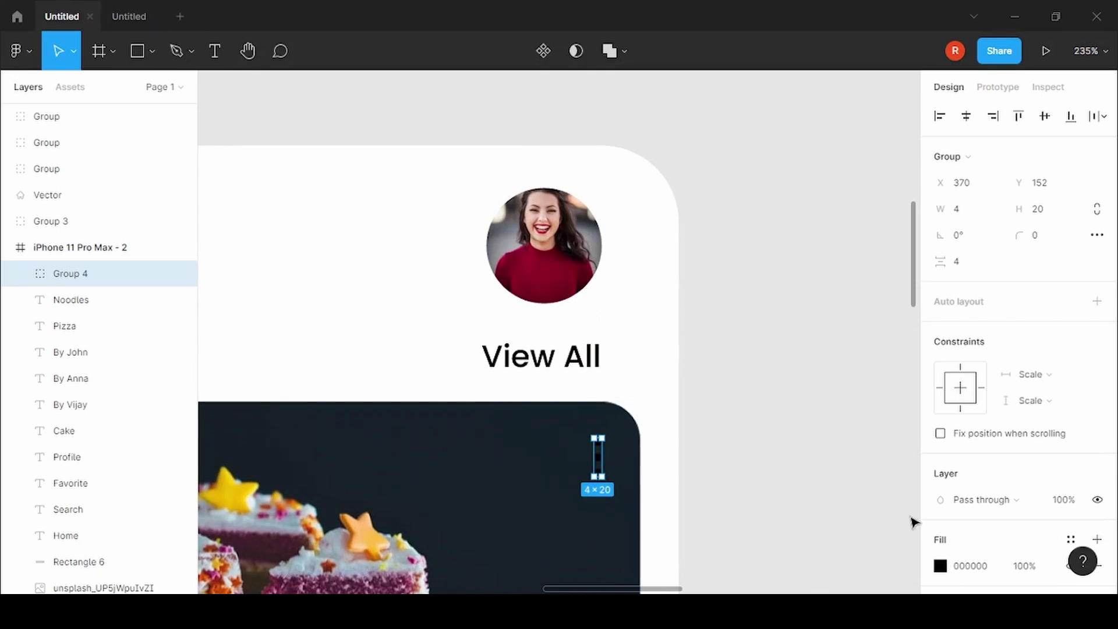
{"action": "left_click", "coordinate": [941, 566]}
{"action": "left_click", "coordinate": [795, 281]}
{"action": "left_click_drag", "start_coordinate": [795, 280], "coordinate": [707, 175]}
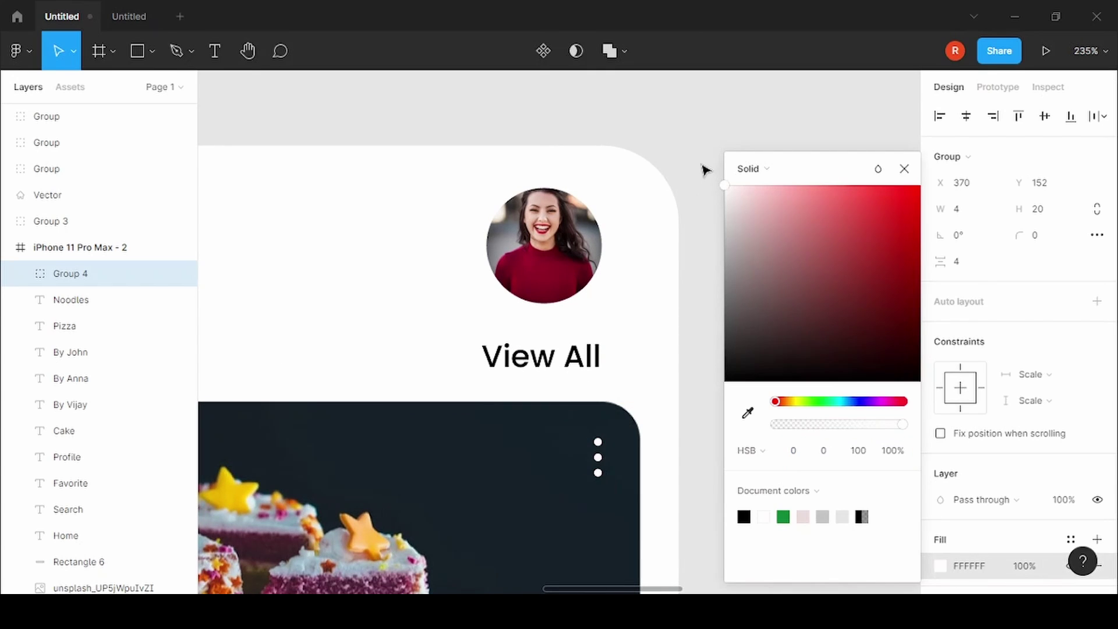
{"action": "left_click", "coordinate": [720, 273]}
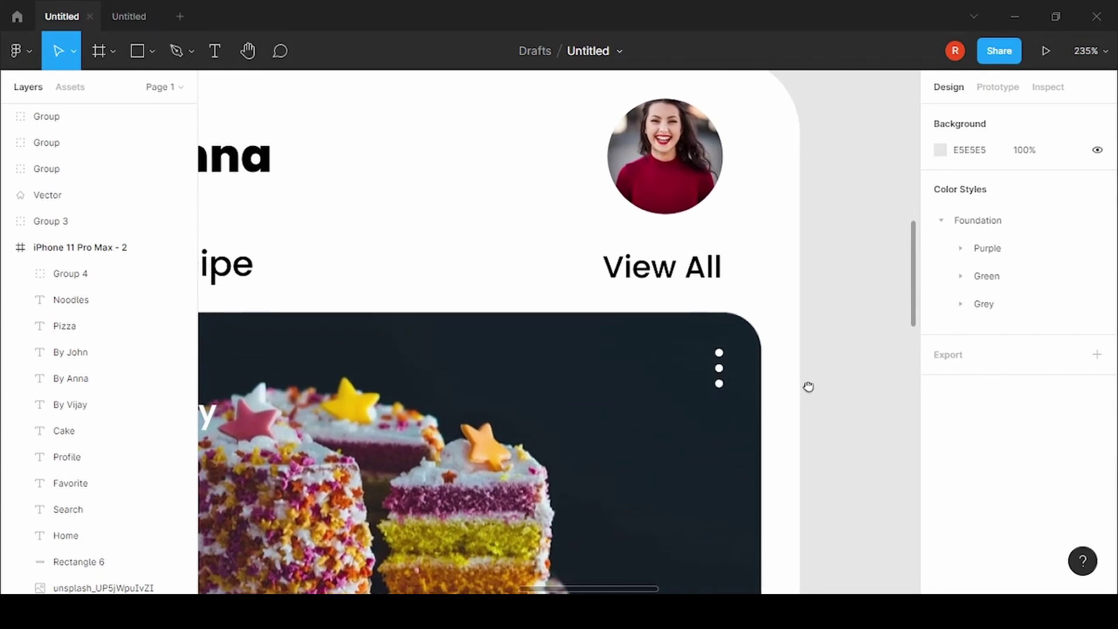
Nudge the three-dot icon up into the Cake card's top-right corner
{"action": "left_click_drag", "start_coordinate": [693, 472], "coordinate": [848, 374]}
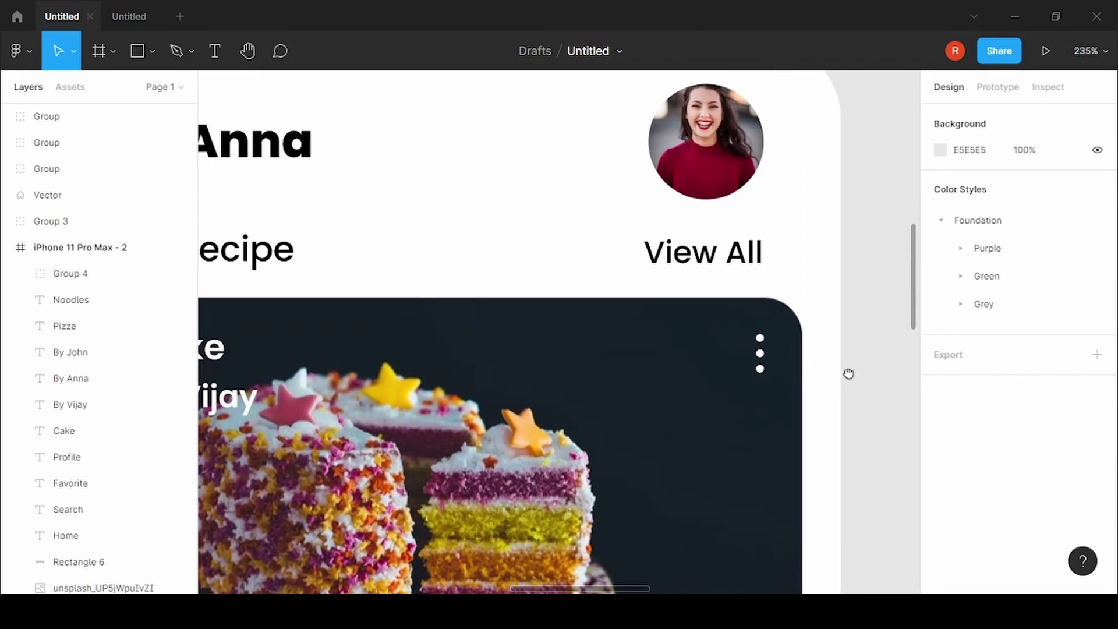
{"action": "left_click", "coordinate": [763, 364]}
{"action": "left_click_drag", "start_coordinate": [763, 364], "coordinate": [763, 352]}
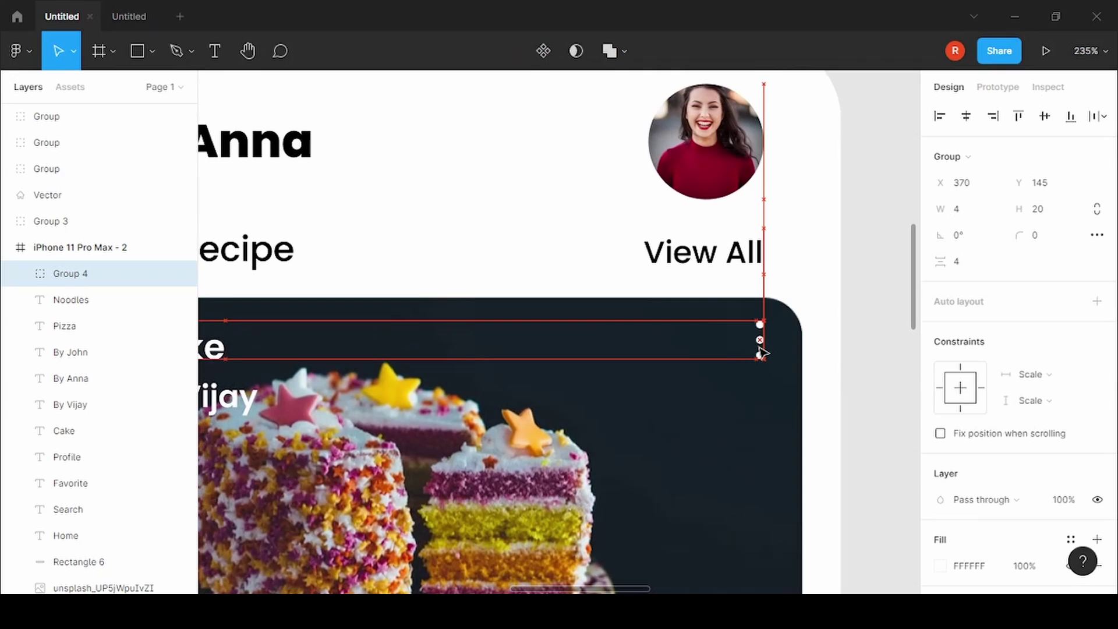
{"action": "scroll", "coordinate": [763, 352], "scroll_direction": "down", "scroll_amount": 5, "text": "ctrl"}
{"action": "left_click", "coordinate": [839, 362]}
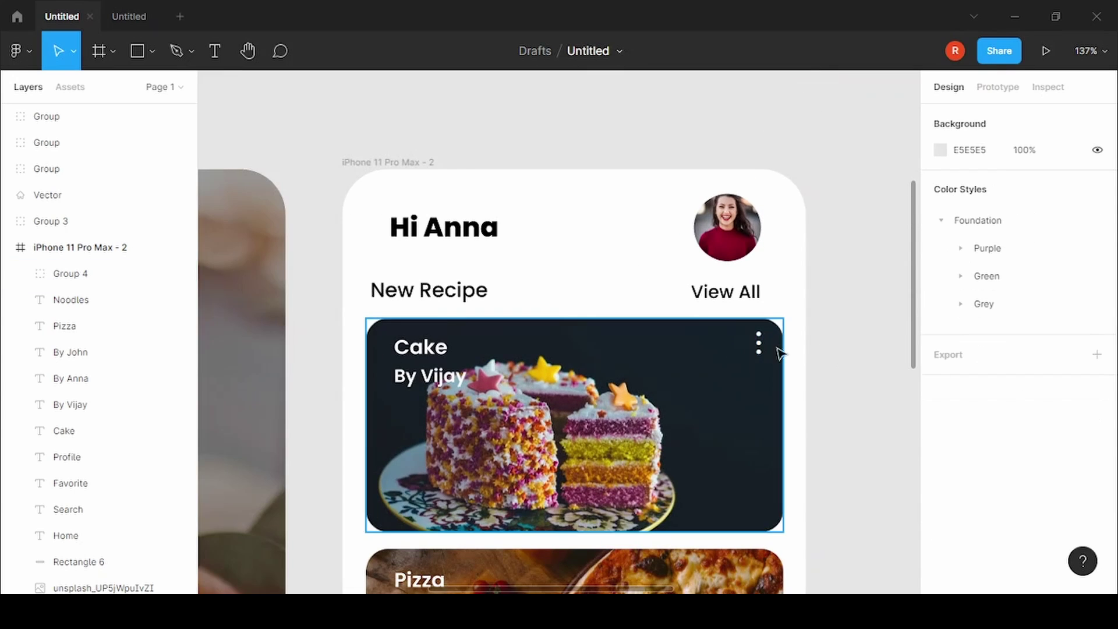
{"action": "scroll", "coordinate": [780, 352], "scroll_direction": "down", "scroll_amount": 3}
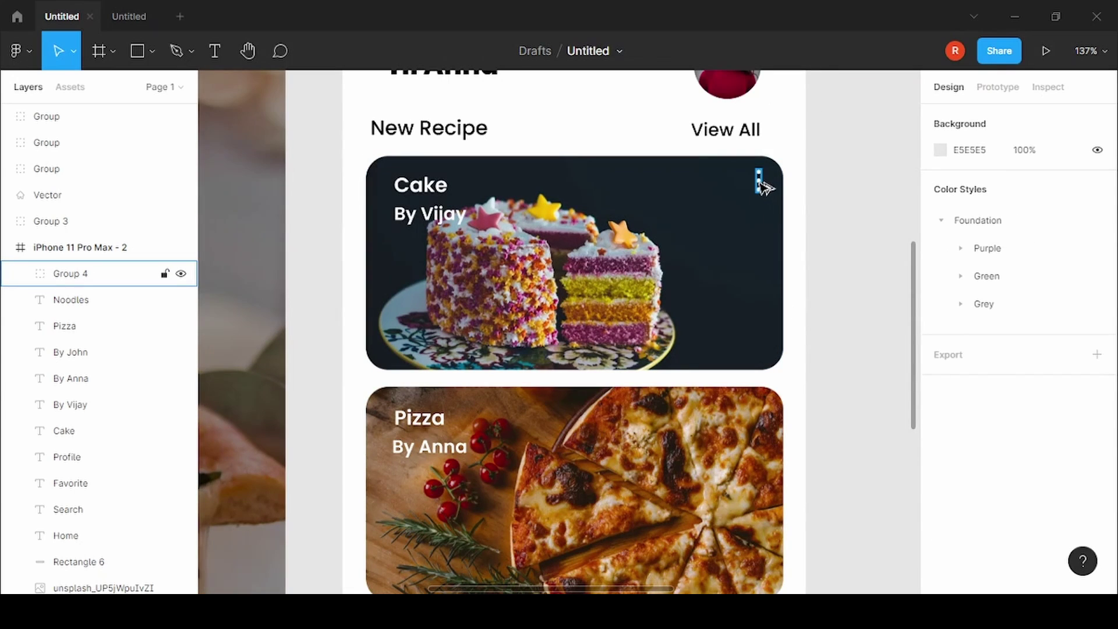
Alt-drag copies of the three-dot icon onto the Pizza and Noodles cards
{"action": "left_click_drag", "start_coordinate": [763, 188], "coordinate": [759, 419], "text": "alt"}
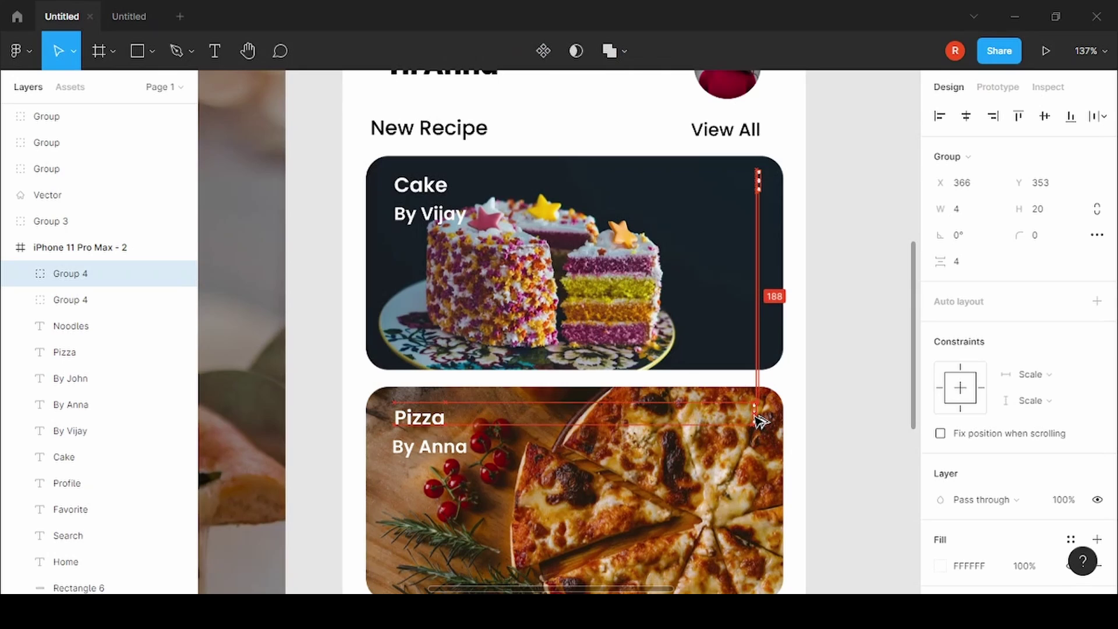
{"action": "scroll", "coordinate": [797, 405], "scroll_direction": "down", "scroll_amount": 5}
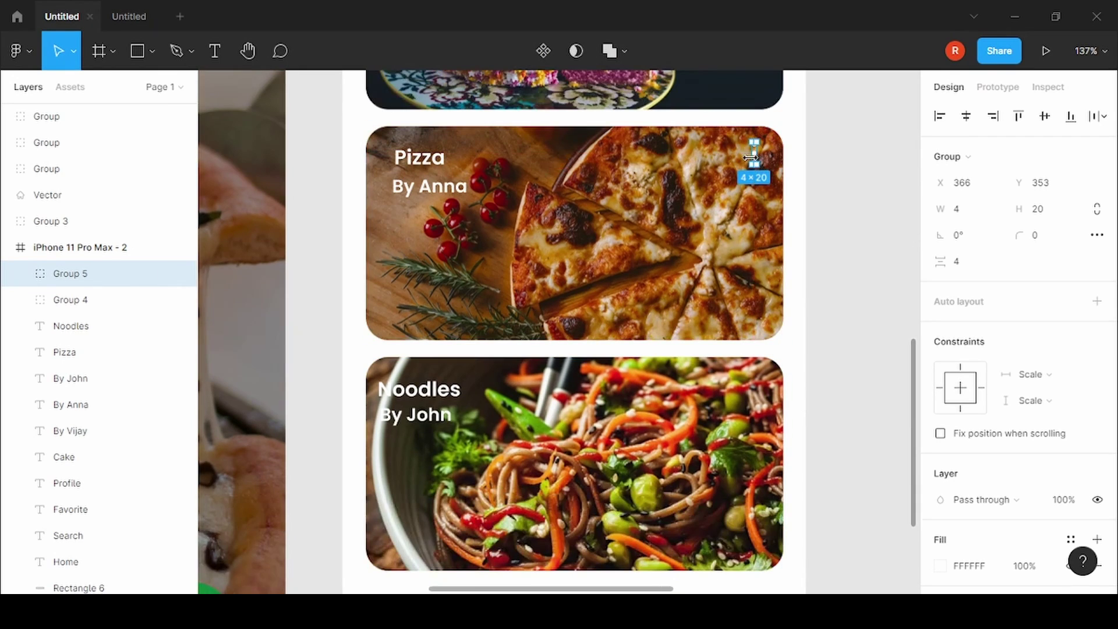
{"action": "left_click_drag", "start_coordinate": [760, 159], "coordinate": [753, 387], "text": "alt"}
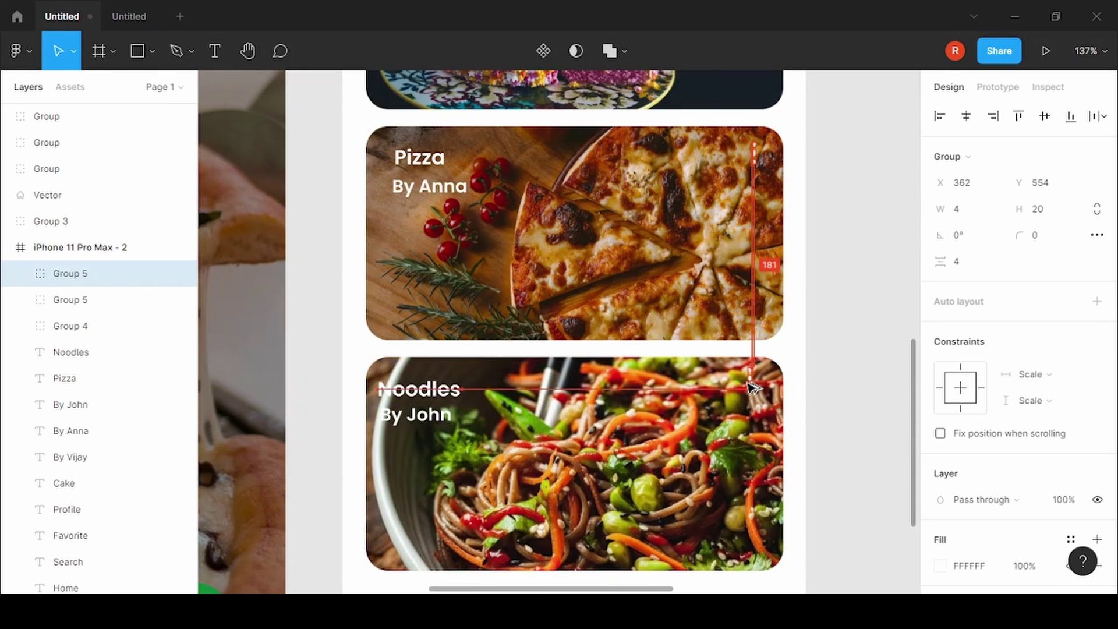
{"action": "left_click_drag", "start_coordinate": [753, 394], "coordinate": [753, 398], "text": "alt"}
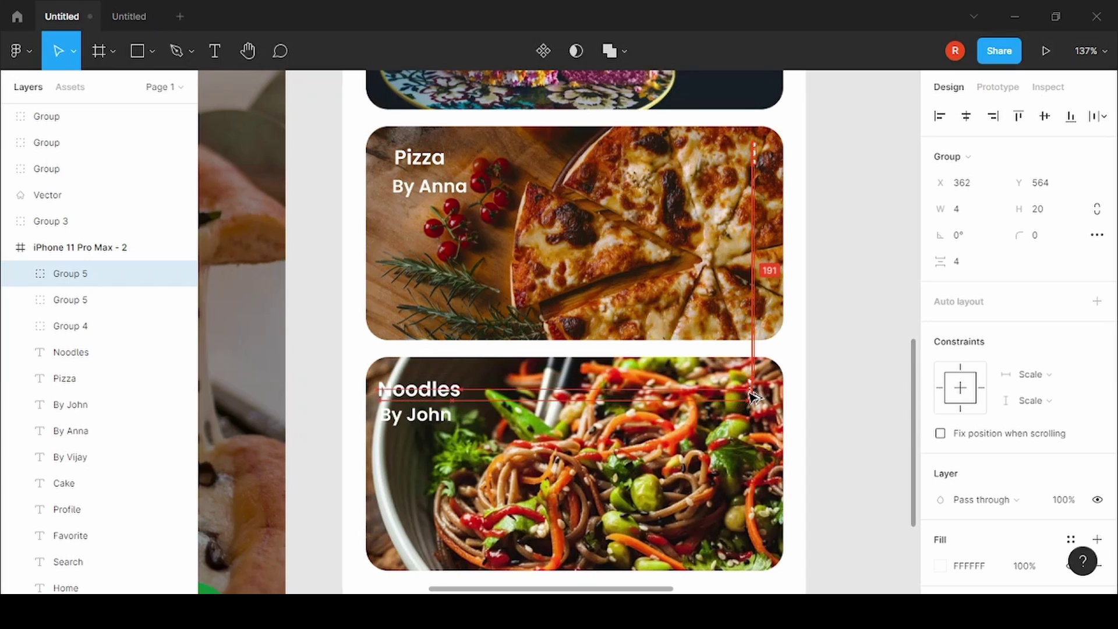
{"action": "scroll", "coordinate": [793, 377], "scroll_direction": "down", "scroll_amount": 1}
{"action": "scroll", "coordinate": [793, 378], "scroll_direction": "down", "scroll_amount": 5}
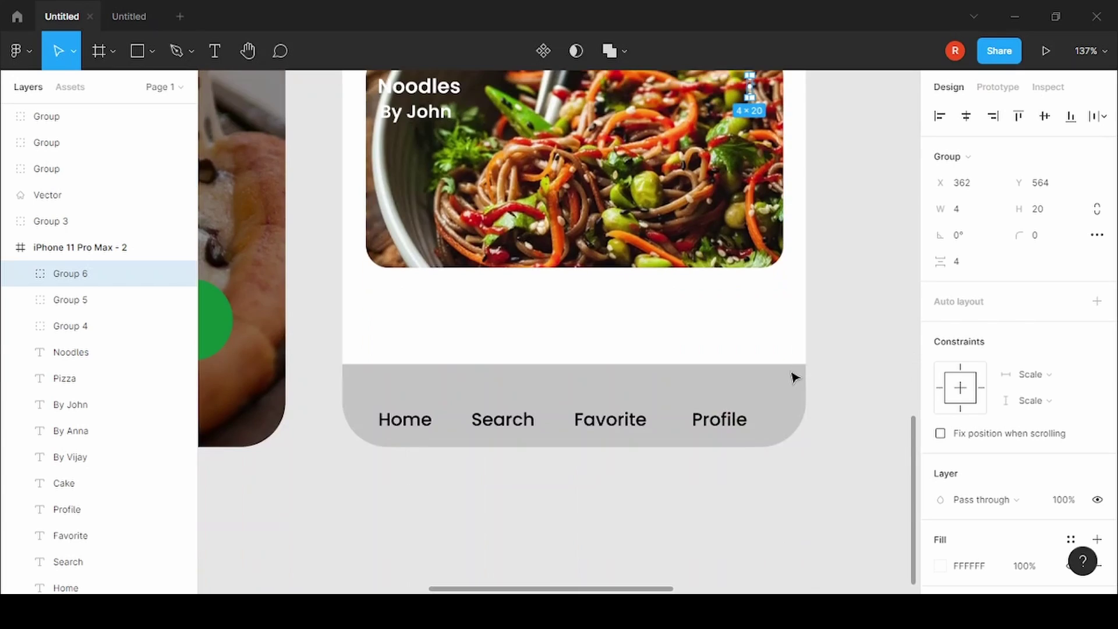
{"action": "scroll", "coordinate": [794, 350], "scroll_direction": "down", "scroll_amount": 1}
{"action": "scroll", "coordinate": [816, 294], "scroll_direction": "down", "scroll_amount": 3}
{"action": "left_click_drag", "start_coordinate": [816, 294], "coordinate": [734, 534]}
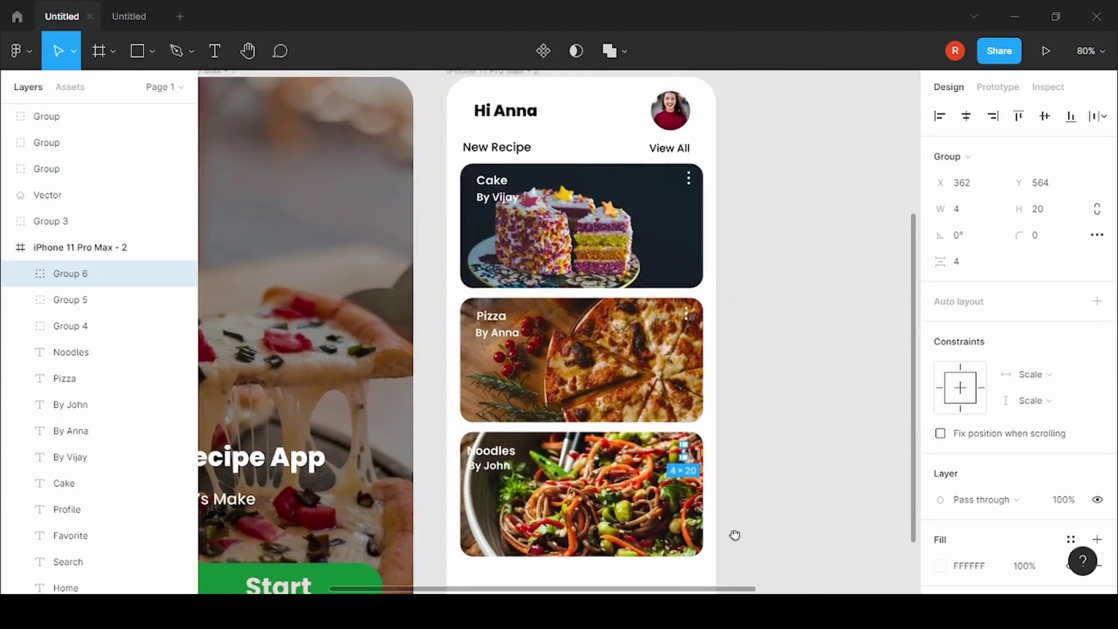
{"action": "scroll", "coordinate": [759, 260], "scroll_direction": "up", "scroll_amount": 2}
Marquee-select the five nav icons and move them beside the phone
{"action": "scroll", "coordinate": [756, 294], "scroll_direction": "up", "scroll_amount": 3}
{"action": "left_click_drag", "start_coordinate": [734, 140], "coordinate": [653, 183]}
{"action": "left_click_drag", "start_coordinate": [489, 203], "coordinate": [400, 207]}
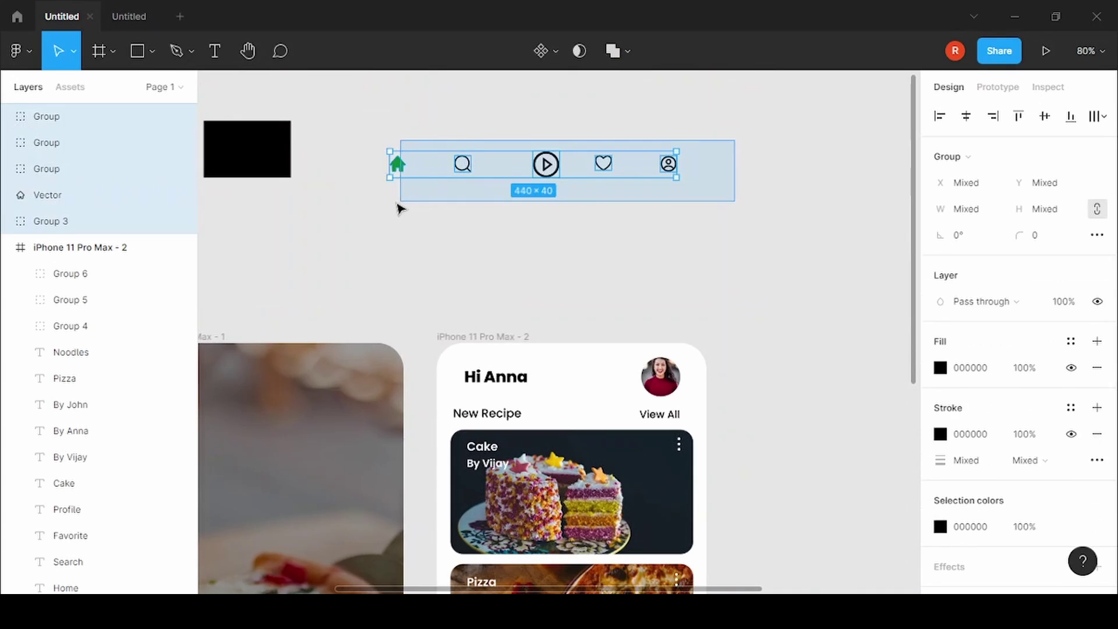
{"action": "mouse_move", "coordinate": [471, 177]}
{"action": "left_mouse_down"}
{"action": "mouse_move", "coordinate": [705, 492]}
{"action": "mouse_move", "coordinate": [786, 531]}
{"action": "left_mouse_up"}
{"action": "left_click", "coordinate": [626, 176]}
Reposition the nav icon row just below the phone screen
{"action": "scroll", "coordinate": [626, 175], "scroll_direction": "down", "scroll_amount": 3}
{"action": "scroll", "coordinate": [516, 134], "scroll_direction": "right", "scroll_amount": 3}
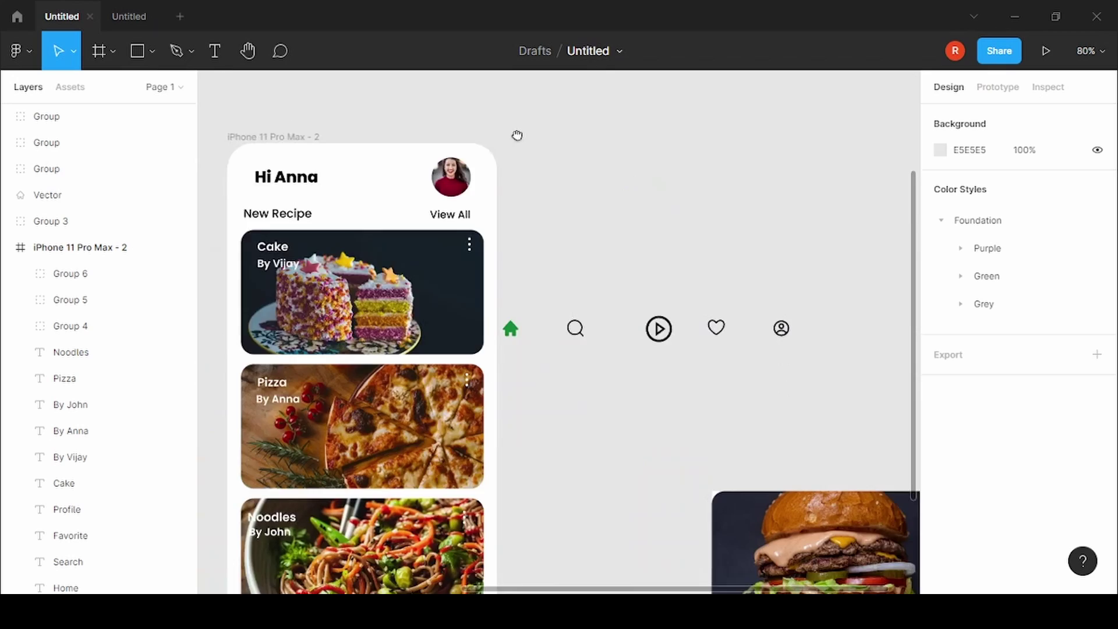
{"action": "scroll", "coordinate": [522, 68], "scroll_direction": "down", "scroll_amount": 2}
{"action": "left_click_drag", "start_coordinate": [804, 155], "coordinate": [466, 246]}
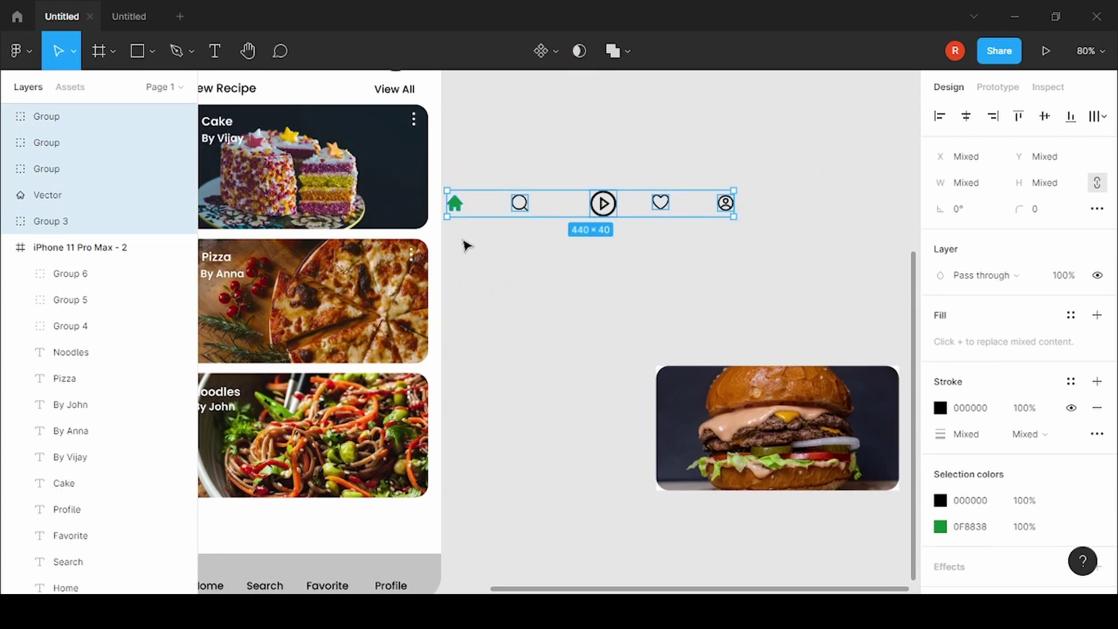
{"action": "left_click_drag", "start_coordinate": [603, 204], "coordinate": [621, 544]}
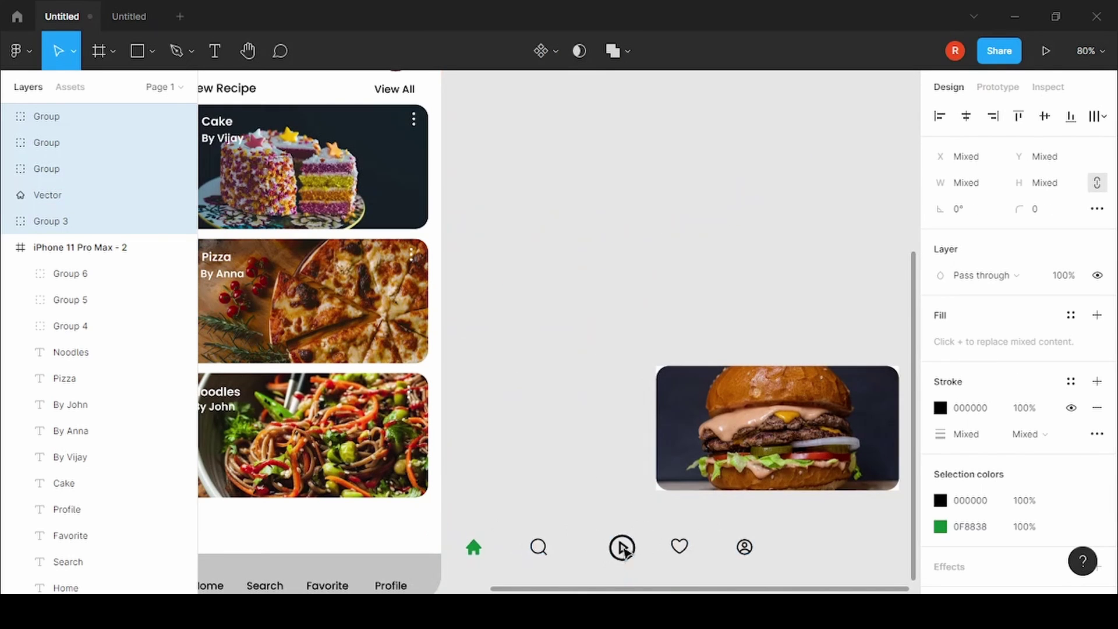
{"action": "scroll", "coordinate": [582, 318], "scroll_direction": "down", "scroll_amount": 2}
{"action": "scroll", "coordinate": [602, 211], "scroll_direction": "down", "scroll_amount": 3}
{"action": "left_click_drag", "start_coordinate": [681, 310], "coordinate": [458, 439]}
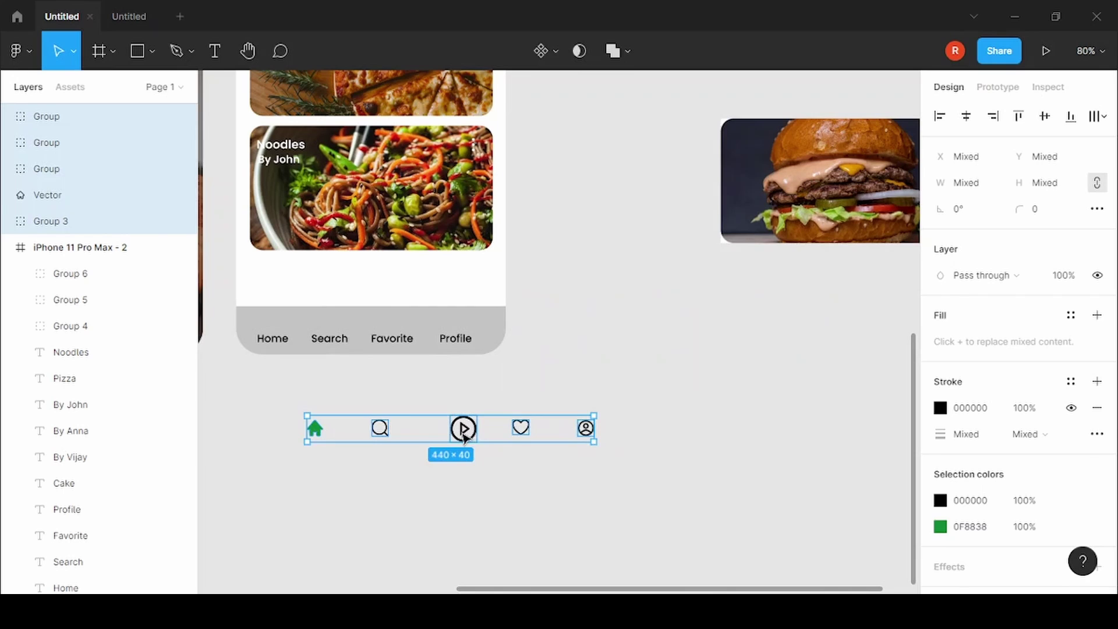
Move the play icon into the middle of the Noodles card
{"action": "left_click", "coordinate": [465, 436]}
{"action": "left_click_drag", "start_coordinate": [464, 436], "coordinate": [372, 193]}
{"action": "scroll", "coordinate": [373, 198], "scroll_direction": "up", "scroll_amount": 1}
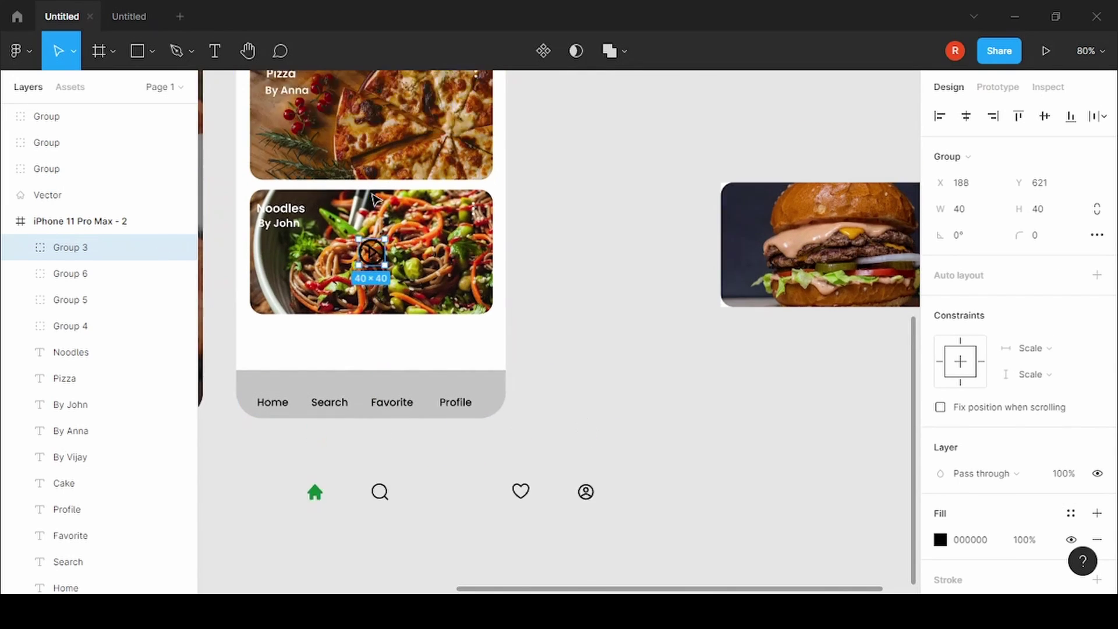
{"action": "scroll", "coordinate": [372, 198], "scroll_direction": "up", "scroll_amount": 2}
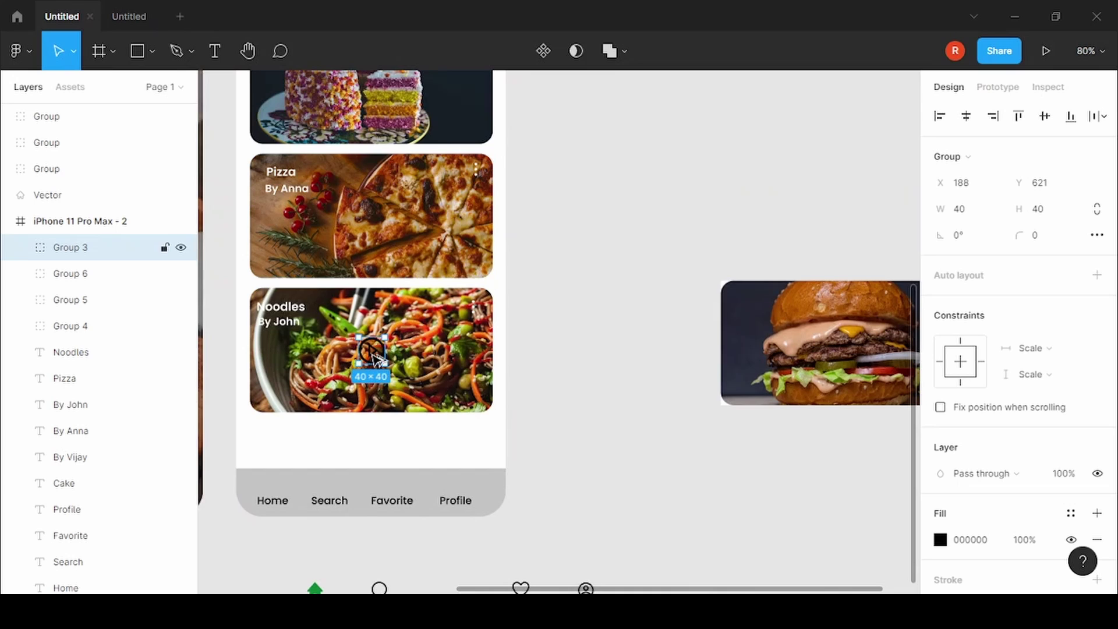
Alt-drag copies of the play icon onto the Pizza and Cake cards
{"action": "left_click_drag", "start_coordinate": [372, 356], "coordinate": [380, 224]}
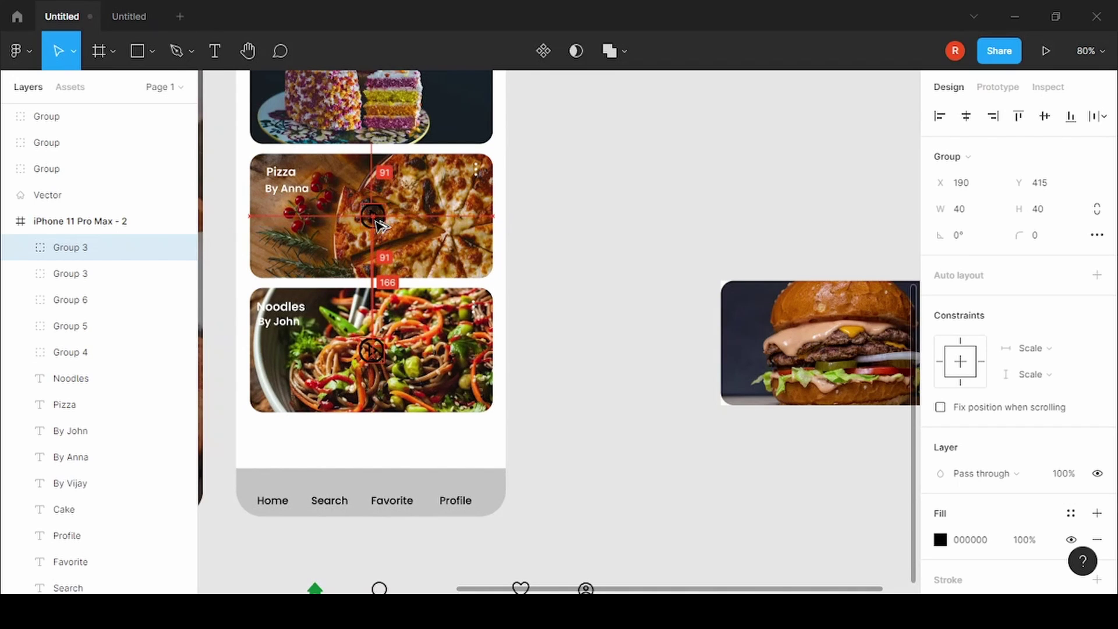
{"action": "scroll", "coordinate": [379, 233], "scroll_direction": "up", "scroll_amount": 1}
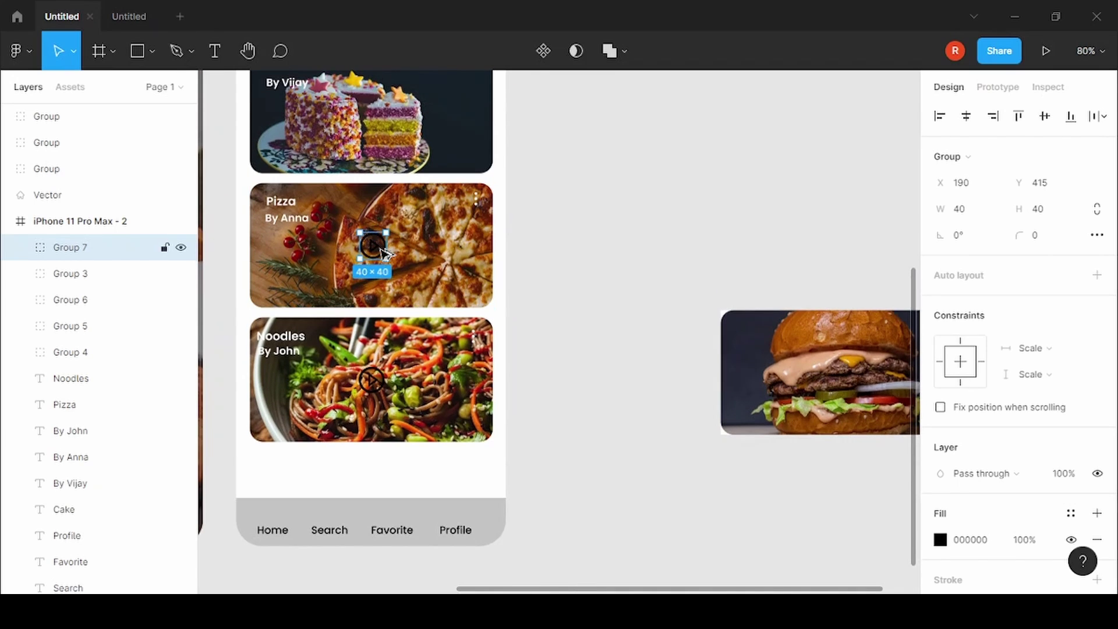
{"action": "left_click_drag", "start_coordinate": [376, 247], "coordinate": [378, 113]}
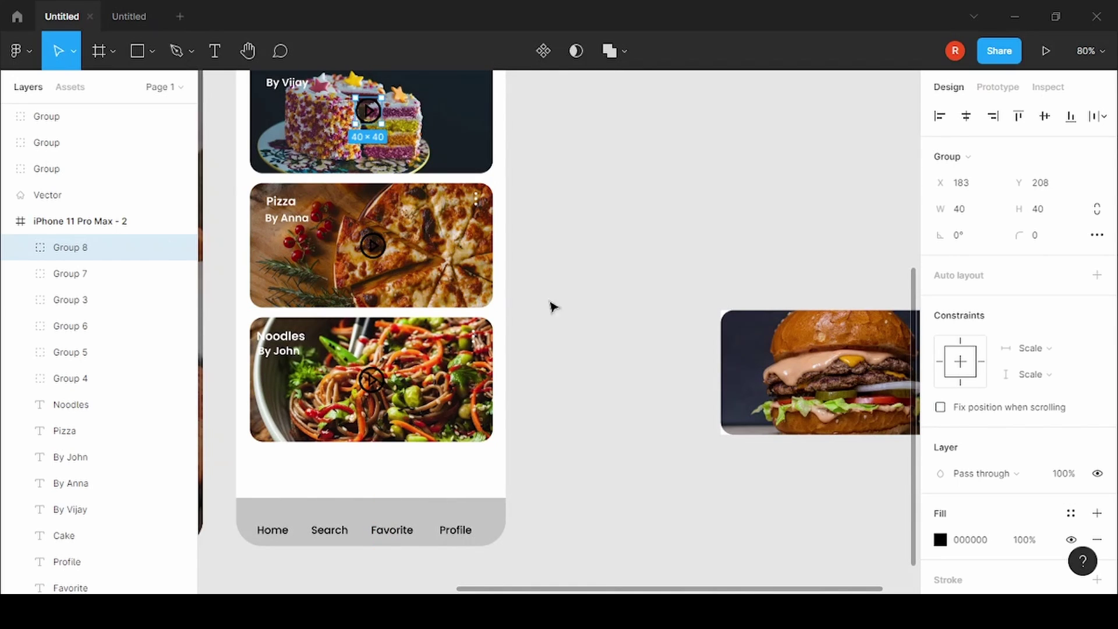
{"action": "left_click", "coordinate": [560, 285]}
{"action": "scroll", "coordinate": [542, 359], "scroll_direction": "down", "scroll_amount": 1}
{"action": "scroll", "coordinate": [589, 527], "scroll_direction": "down", "scroll_amount": 1}
{"action": "scroll", "coordinate": [471, 506], "scroll_direction": "down", "scroll_amount": 2}
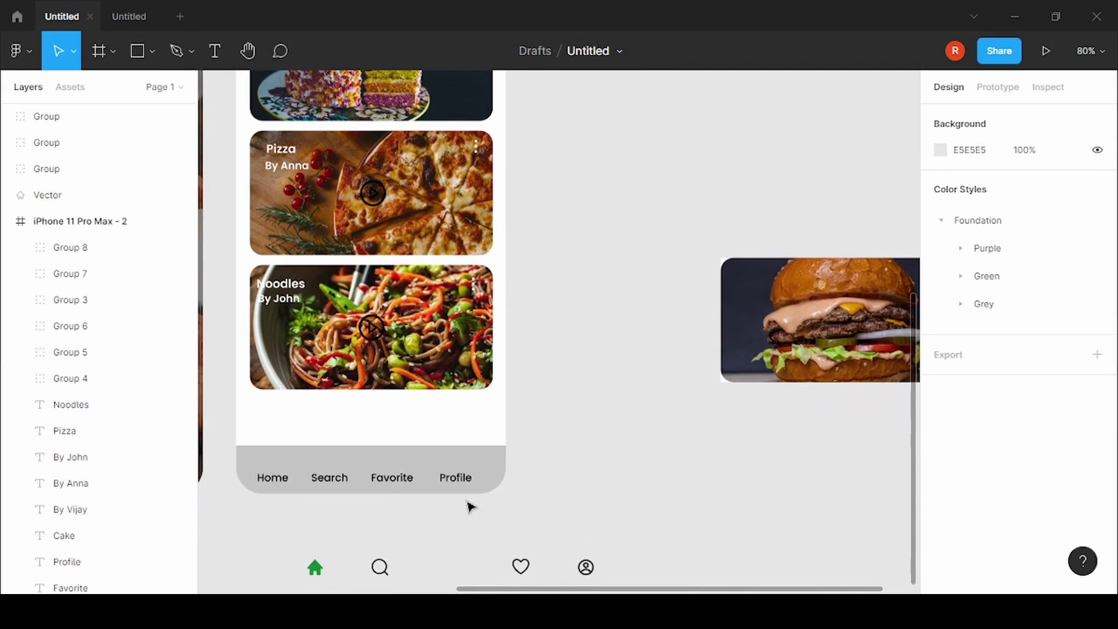
{"action": "scroll", "coordinate": [629, 524], "scroll_direction": "down", "scroll_amount": 1}
Place the home icon centred above the Home label in the nav bar
{"action": "scroll", "coordinate": [629, 474], "scroll_direction": "down", "scroll_amount": 2}
{"action": "left_click_drag", "start_coordinate": [626, 463], "coordinate": [278, 530]}
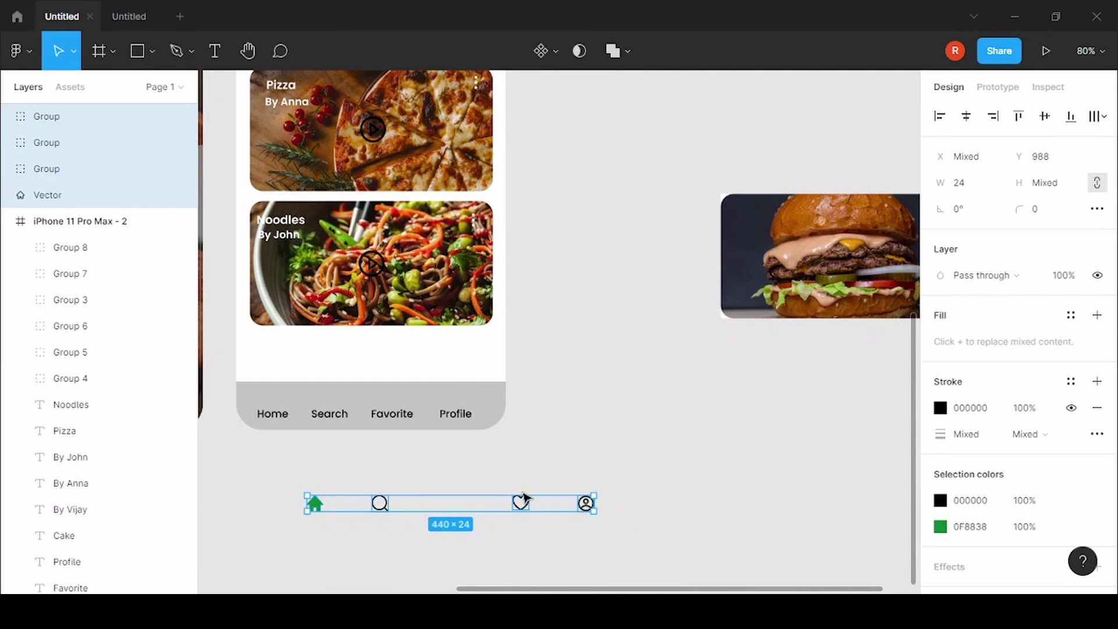
{"action": "left_click_drag", "start_coordinate": [382, 504], "coordinate": [332, 476]}
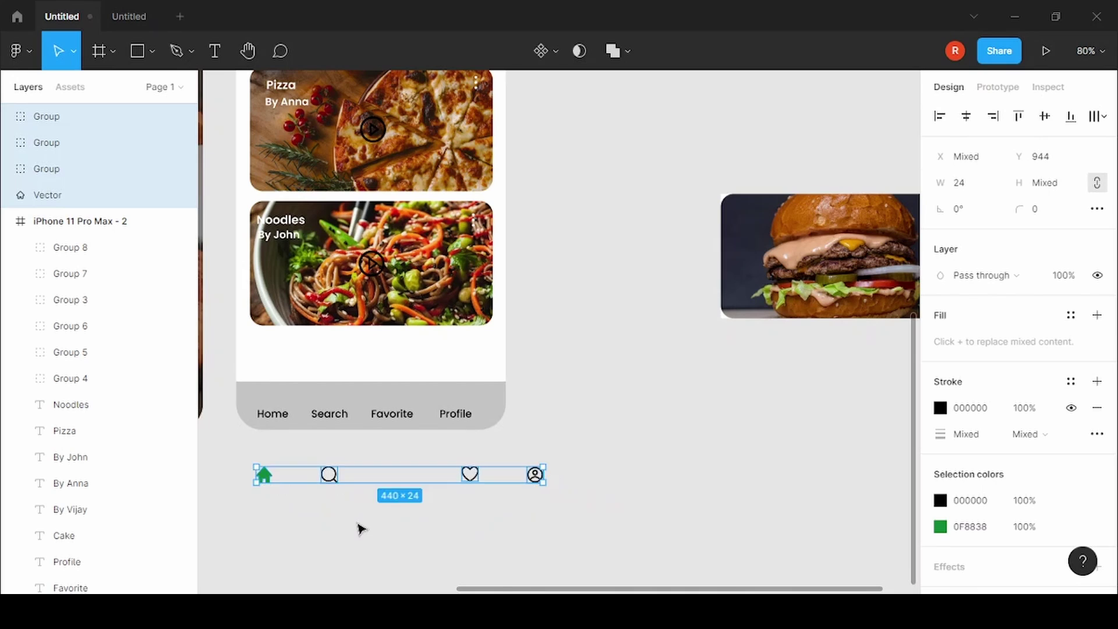
{"action": "left_click", "coordinate": [360, 527]}
{"action": "left_click_drag", "start_coordinate": [264, 465], "coordinate": [272, 402]}
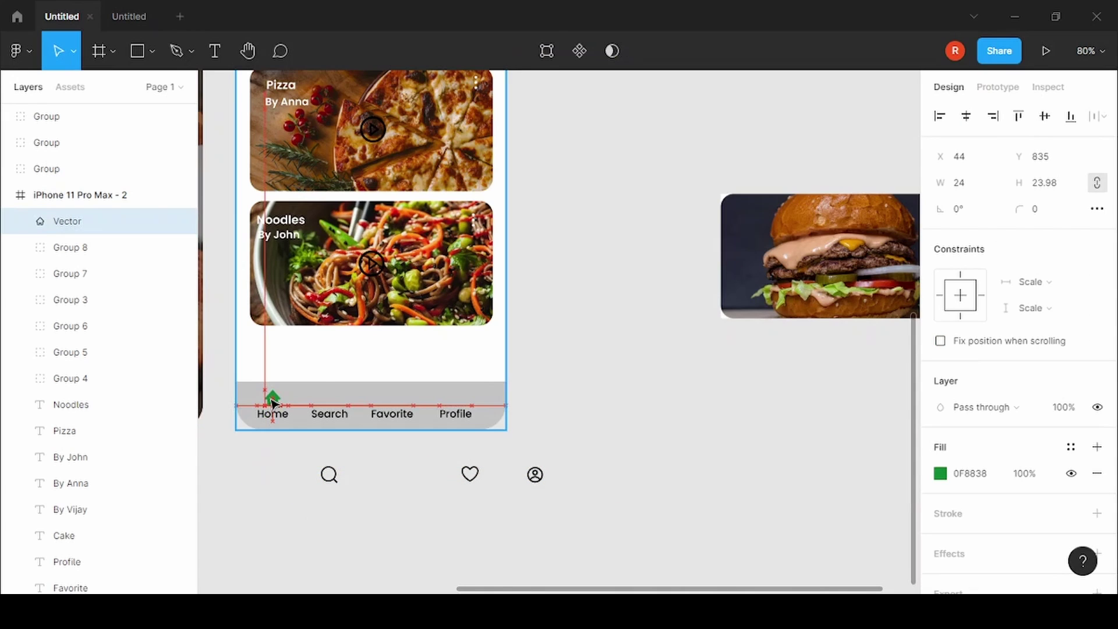
{"action": "scroll", "coordinate": [279, 399], "scroll_direction": "up", "scroll_amount": 3}
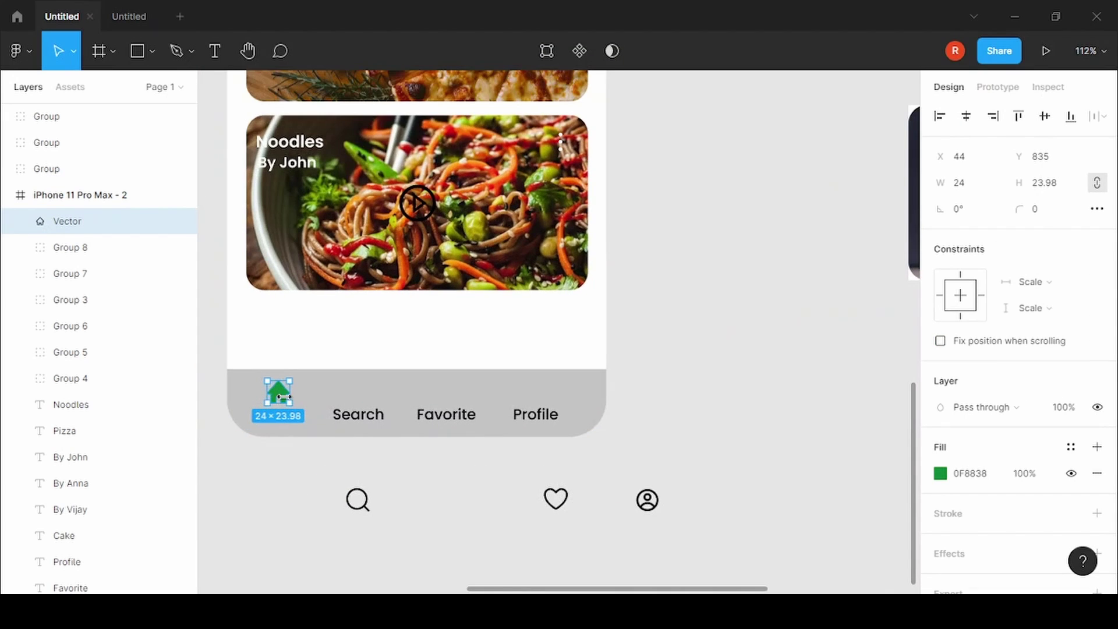
{"action": "left_click_drag", "start_coordinate": [278, 396], "coordinate": [277, 395]}
Place the search, heart and profile icons above Search, Favorite and Profile
{"action": "left_click", "coordinate": [358, 510]}
{"action": "left_click_drag", "start_coordinate": [364, 510], "coordinate": [364, 401]}
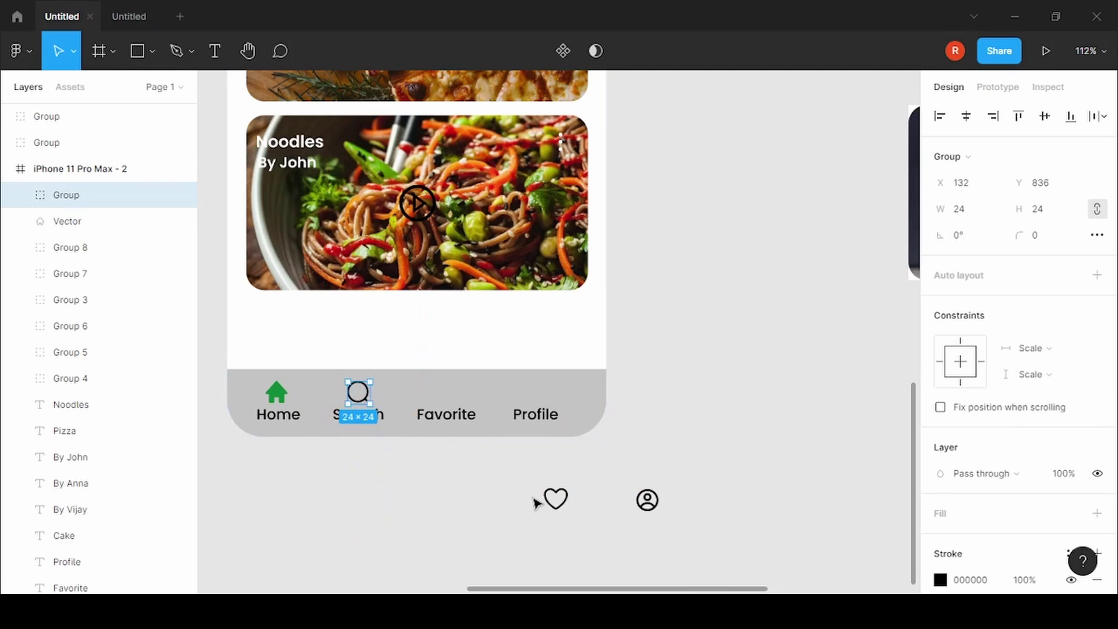
{"action": "left_click_drag", "start_coordinate": [555, 500], "coordinate": [445, 404]}
{"action": "mouse_move", "coordinate": [647, 497]}
{"action": "left_mouse_down"}
{"action": "mouse_move", "coordinate": [594, 470]}
{"action": "mouse_move", "coordinate": [535, 391]}
{"action": "left_mouse_up"}
{"action": "left_click", "coordinate": [745, 364]}
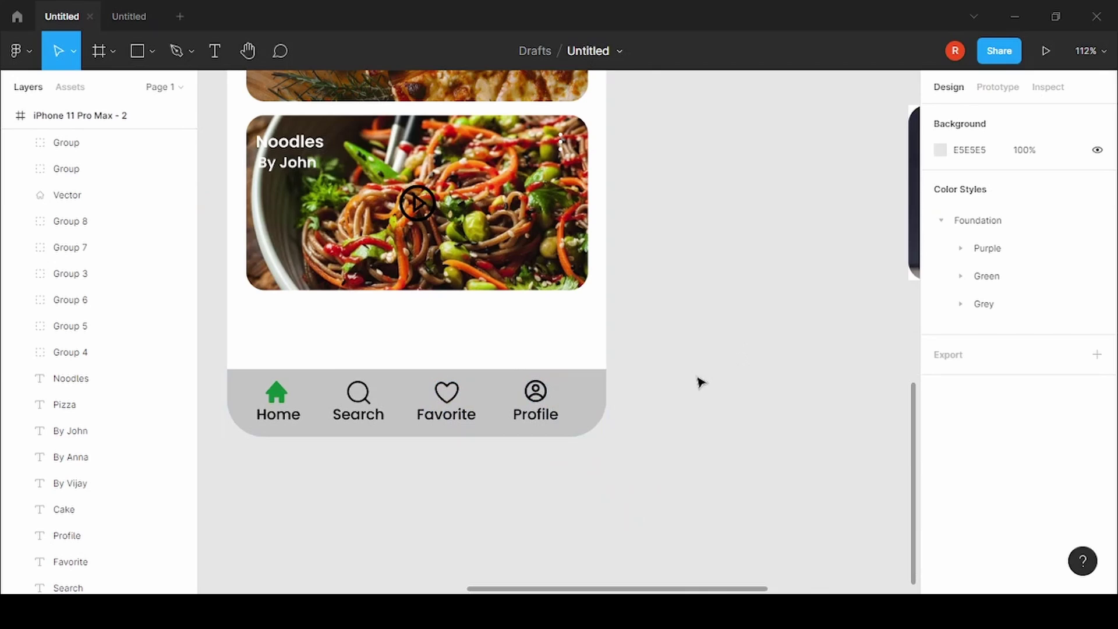
{"action": "left_click", "coordinate": [573, 427]}
Lighten the nav bar background (Rectangle 6) fill to grey D3D3D3
{"action": "left_click", "coordinate": [940, 473]}
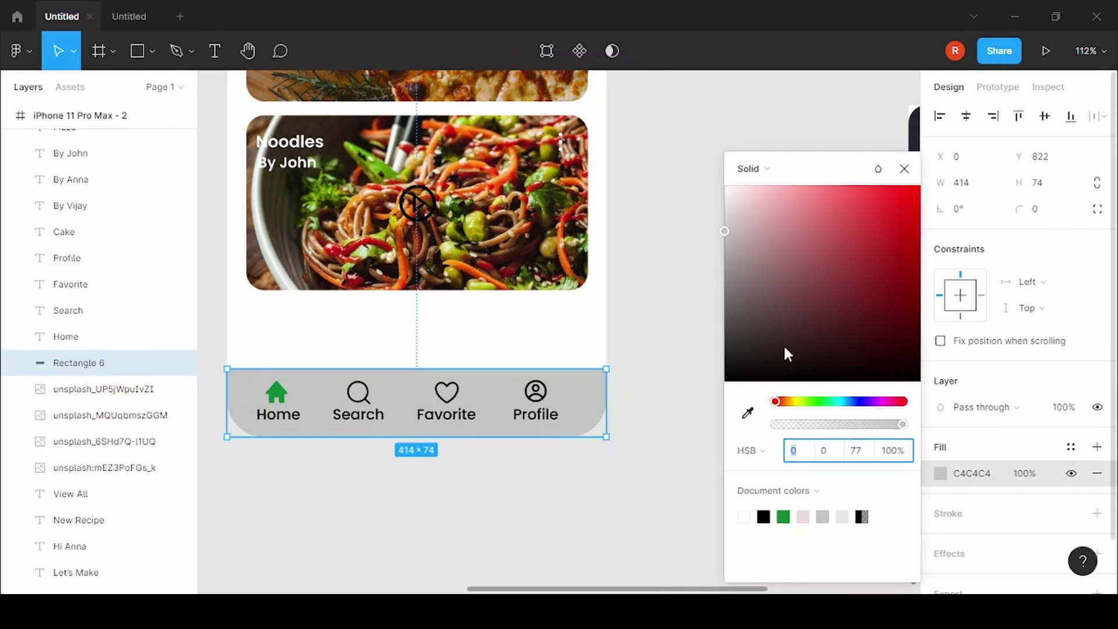
{"action": "mouse_move", "coordinate": [787, 353]}
{"action": "left_mouse_down"}
{"action": "mouse_move", "coordinate": [729, 280]}
{"action": "mouse_move", "coordinate": [666, 232]}
{"action": "left_mouse_up"}
{"action": "left_click", "coordinate": [904, 168]}
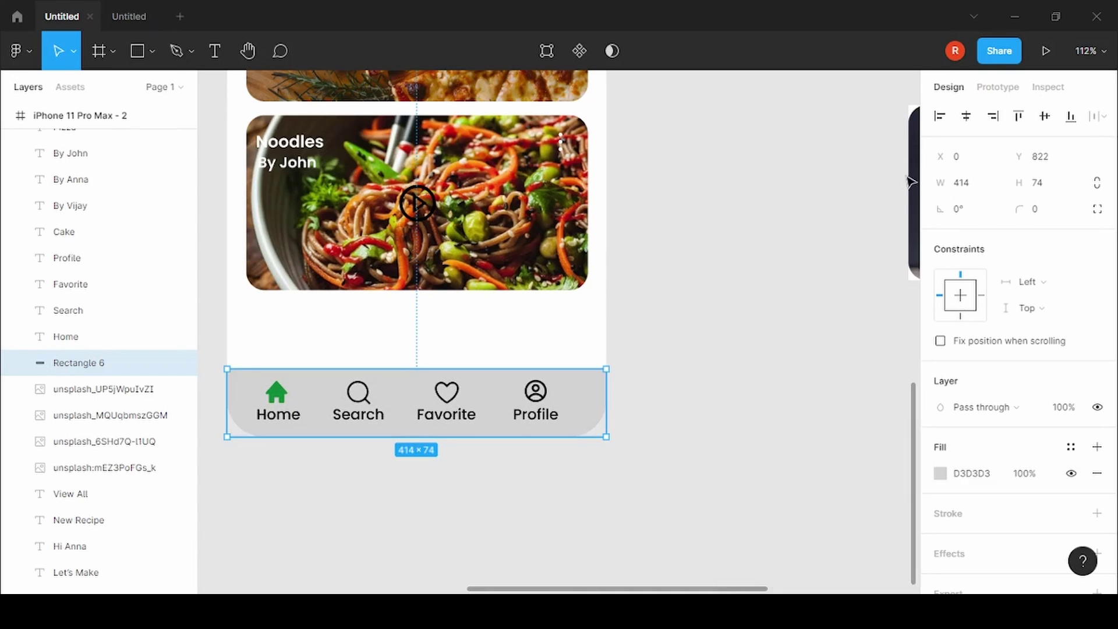
Colour the Home label with the home icon's green using the eyedropper
{"action": "left_click", "coordinate": [737, 295]}
{"action": "left_click", "coordinate": [278, 414]}
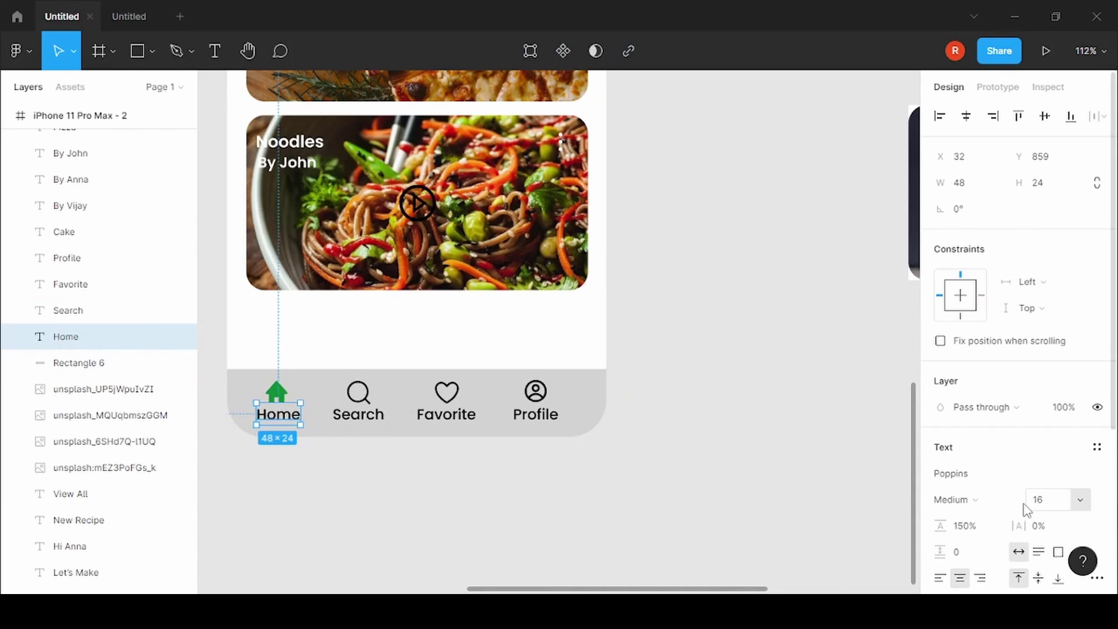
{"action": "scroll", "coordinate": [990, 507], "scroll_direction": "down", "scroll_amount": 4}
{"action": "left_click", "coordinate": [939, 414]}
{"action": "left_click", "coordinate": [748, 413]}
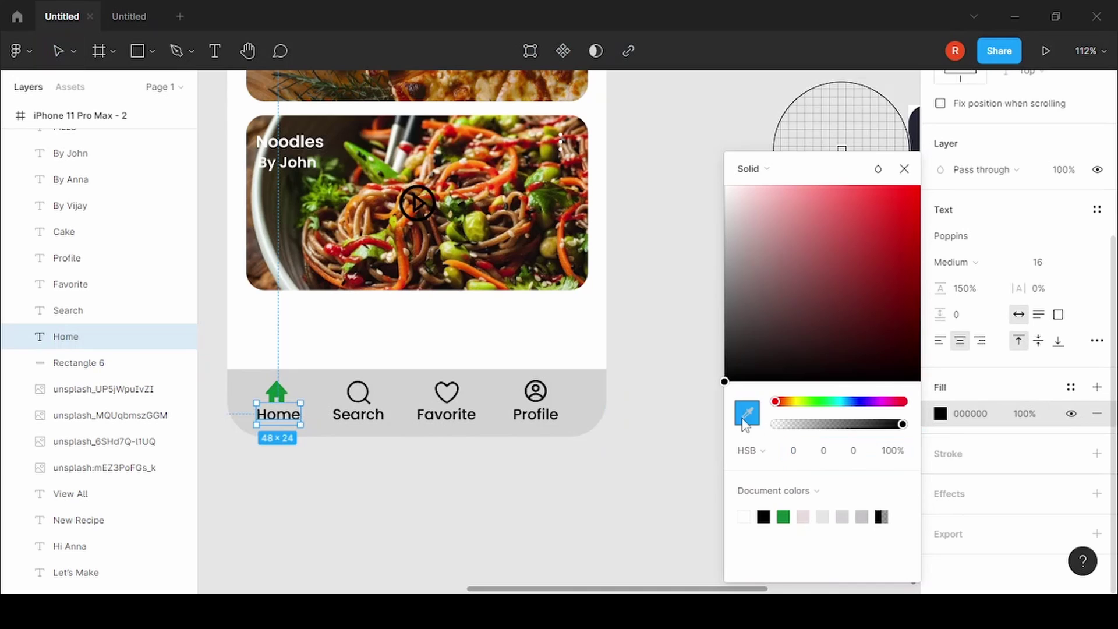
{"action": "left_click", "coordinate": [280, 387]}
{"action": "left_click", "coordinate": [648, 360]}
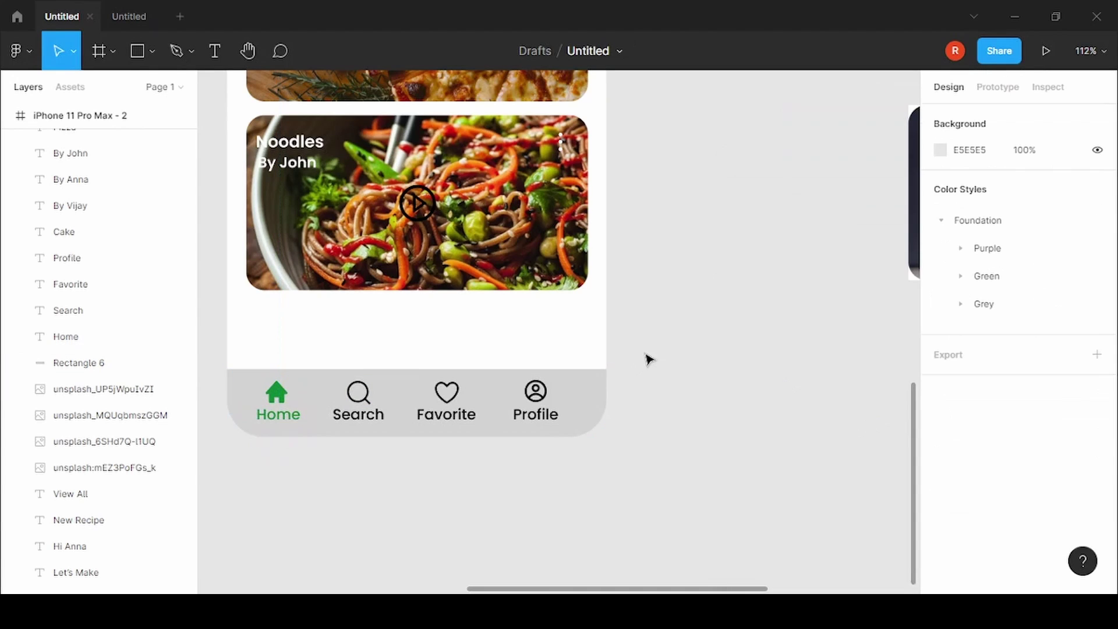
Set the Home label's font weight to Bold
{"action": "left_click", "coordinate": [285, 415]}
{"action": "scroll", "coordinate": [971, 466], "scroll_direction": "down", "scroll_amount": 3}
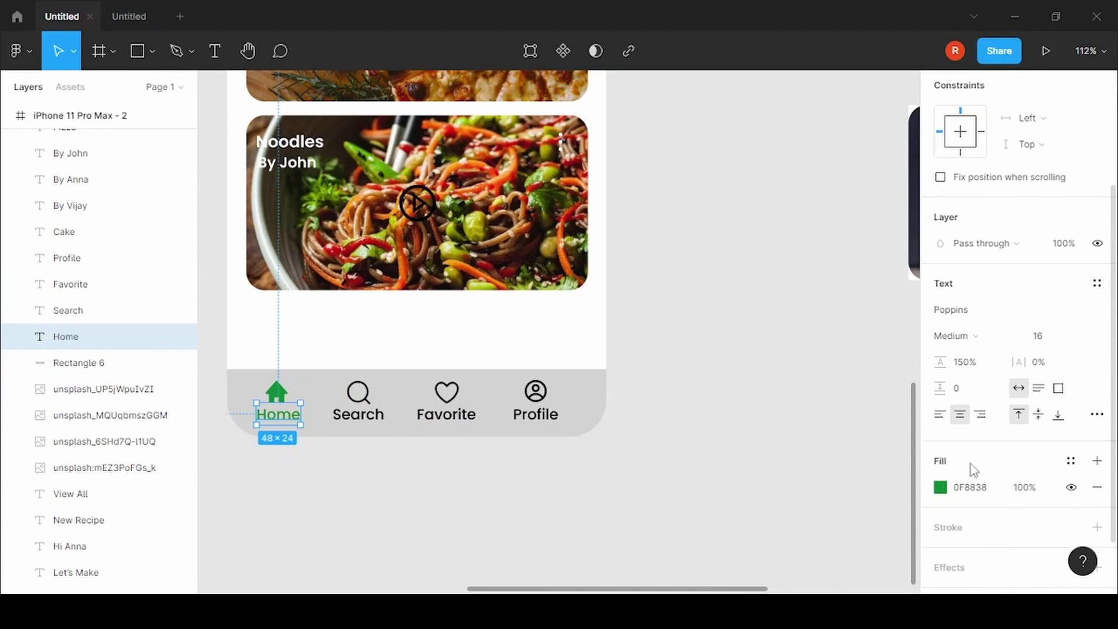
{"action": "left_click", "coordinate": [954, 336]}
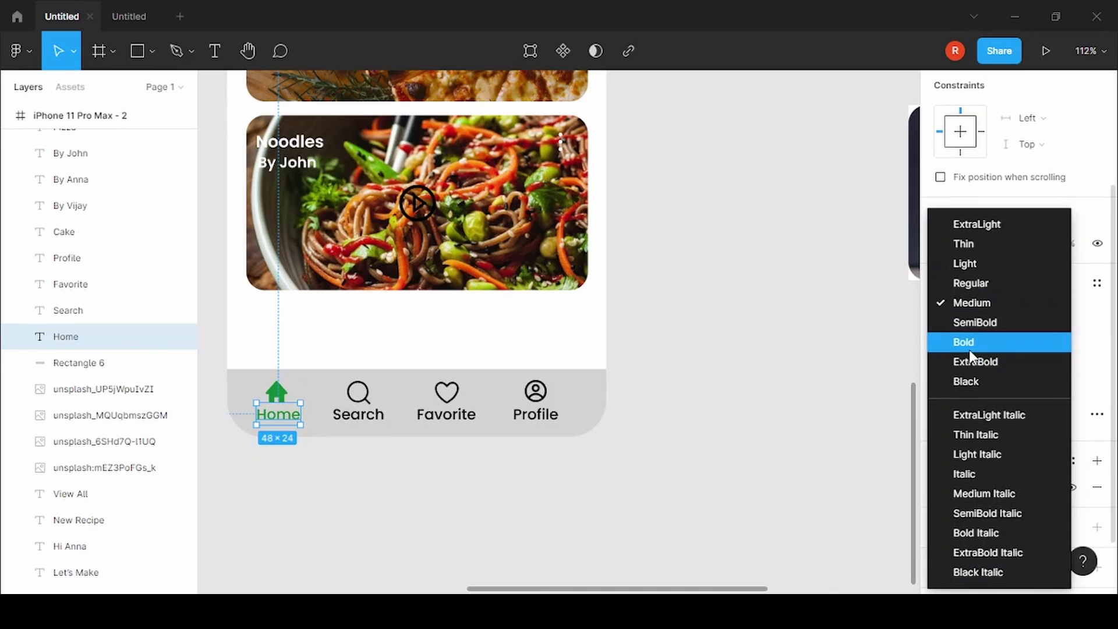
{"action": "left_click", "coordinate": [970, 342]}
{"action": "left_click", "coordinate": [804, 393]}
{"action": "scroll", "coordinate": [730, 405], "scroll_direction": "up", "scroll_amount": 3}
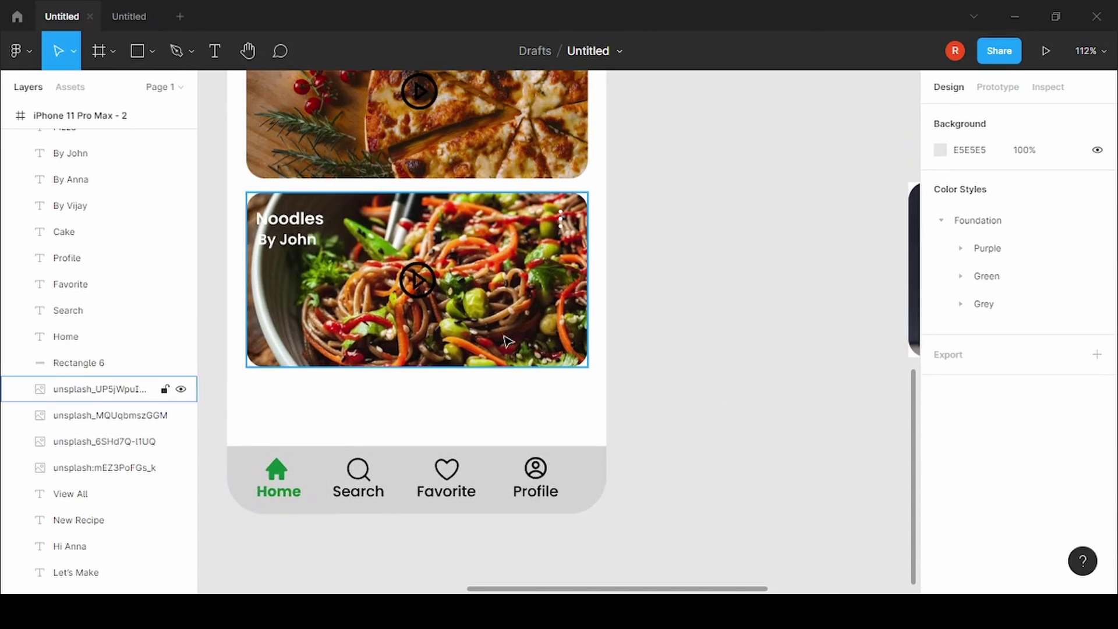
{"action": "left_click", "coordinate": [432, 290]}
{"action": "scroll", "coordinate": [431, 290], "scroll_direction": "up", "scroll_amount": 2}
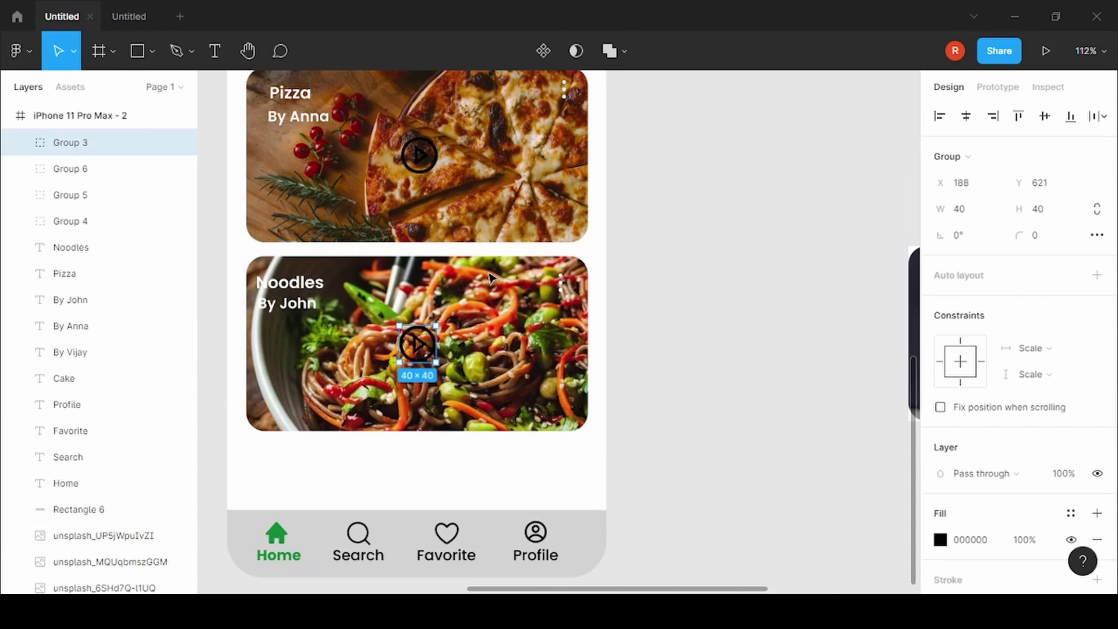
Set the Noodles, Pizza and Cake play icons' fill to white (FFFFFF)
{"action": "left_click", "coordinate": [418, 153], "text": "shift"}
{"action": "scroll", "coordinate": [420, 157], "scroll_direction": "up", "scroll_amount": 5}
{"action": "left_click", "coordinate": [414, 226], "text": "shift"}
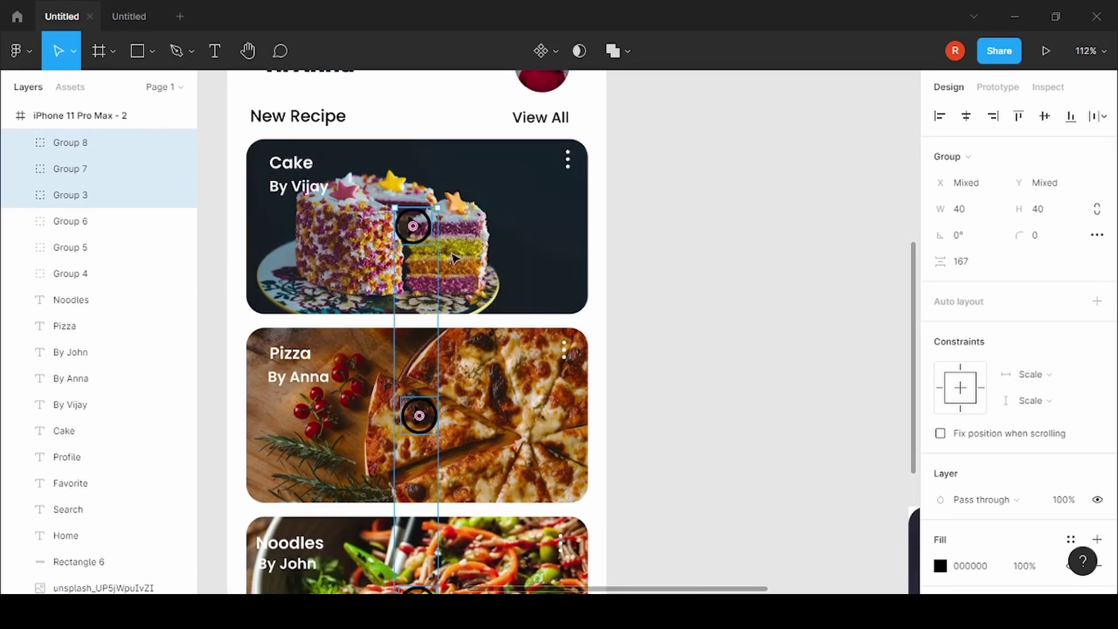
{"action": "scroll", "coordinate": [993, 481], "scroll_direction": "down", "scroll_amount": 4}
{"action": "left_click", "coordinate": [940, 348]}
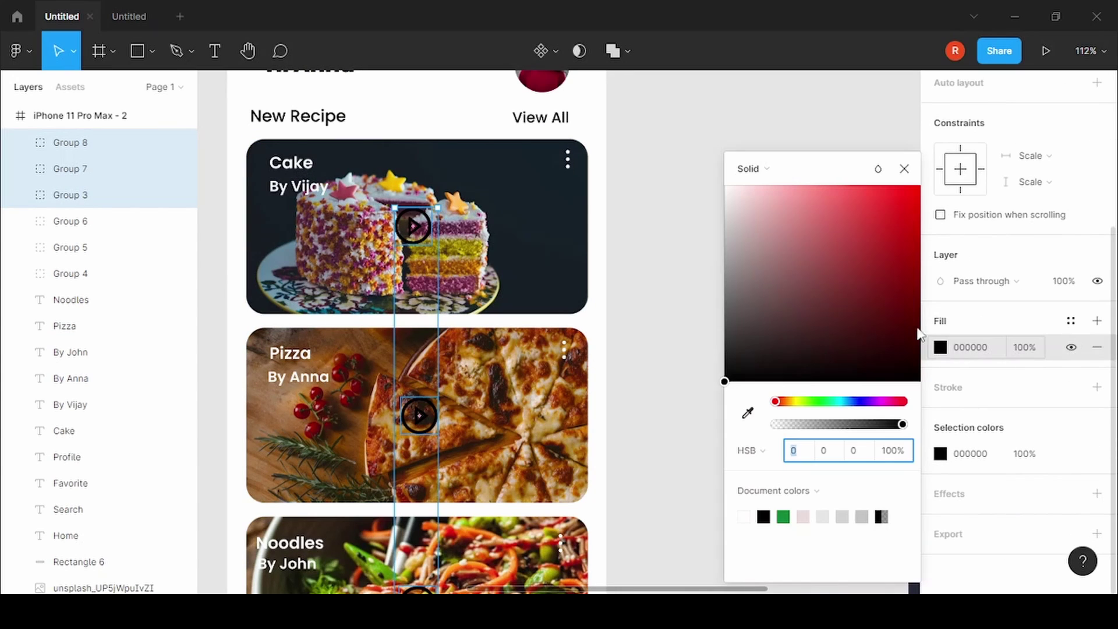
{"action": "left_click_drag", "start_coordinate": [801, 280], "coordinate": [693, 182]}
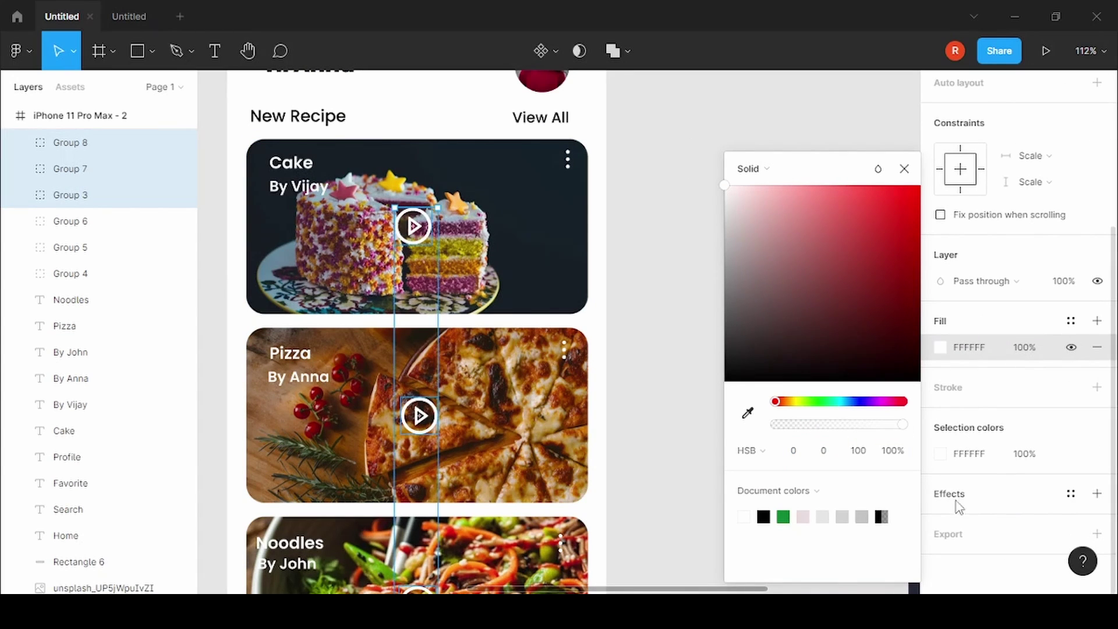
{"action": "left_click", "coordinate": [904, 168]}
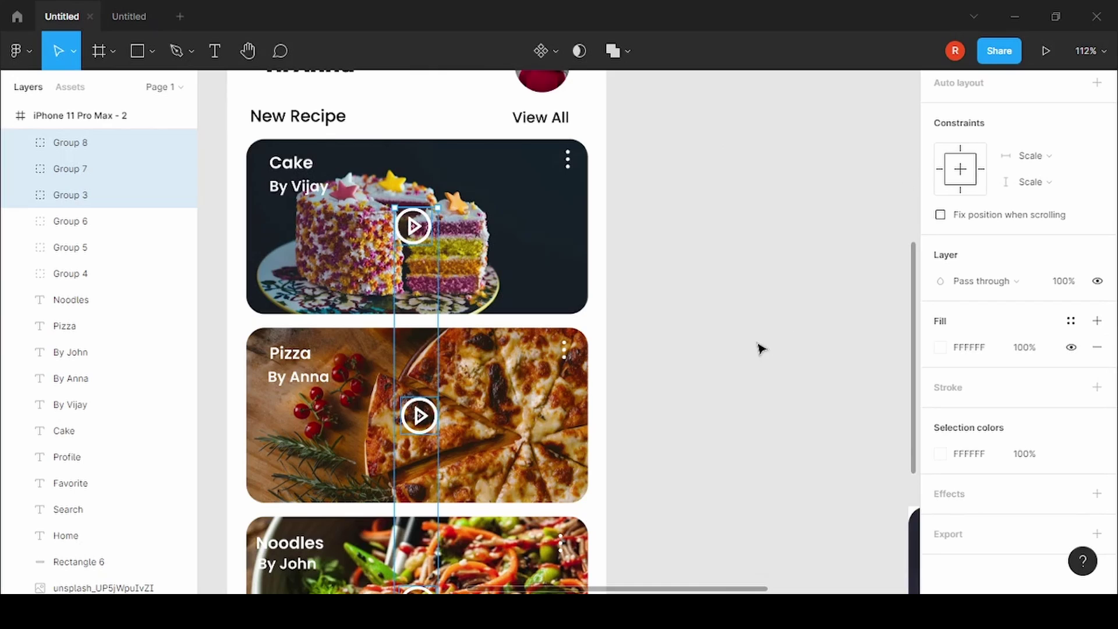
{"action": "left_click", "coordinate": [760, 348]}
Marquee-select the Noodles card and Alt-drag a duplicate below it
{"action": "scroll", "coordinate": [761, 348], "scroll_direction": "down", "scroll_amount": 5}
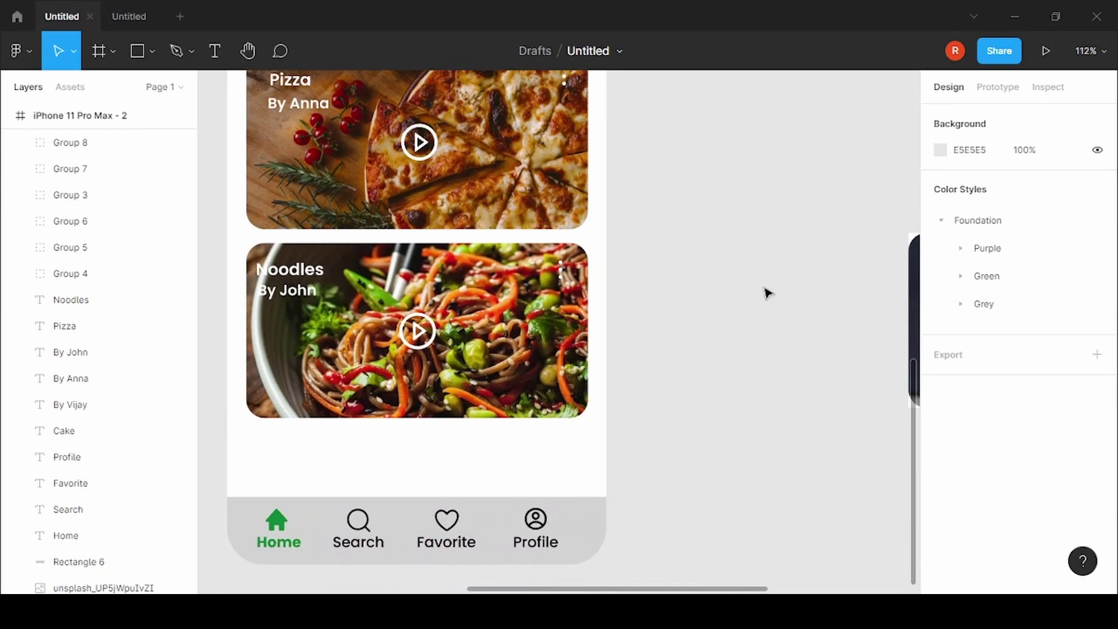
{"action": "mouse_move", "coordinate": [703, 243]}
{"action": "left_mouse_down"}
{"action": "mouse_move", "coordinate": [308, 286]}
{"action": "mouse_move", "coordinate": [273, 429]}
{"action": "left_mouse_up"}
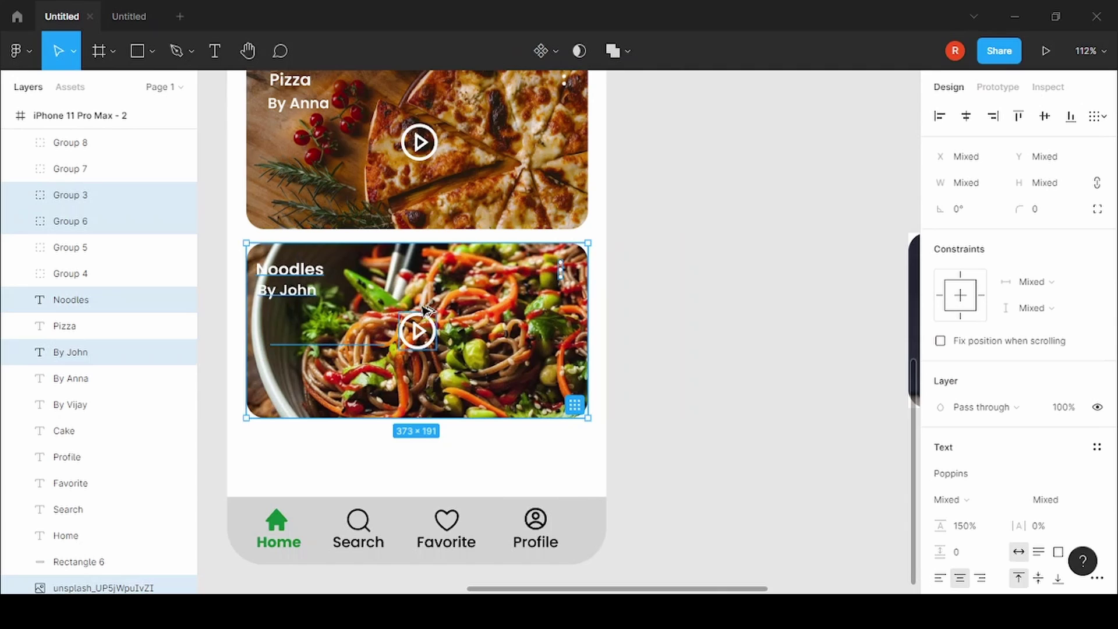
{"action": "mouse_move", "coordinate": [424, 267]}
{"action": "left_mouse_down"}
{"action": "mouse_move", "coordinate": [428, 455]}
{"action": "mouse_move", "coordinate": [421, 448]}
{"action": "left_mouse_up"}
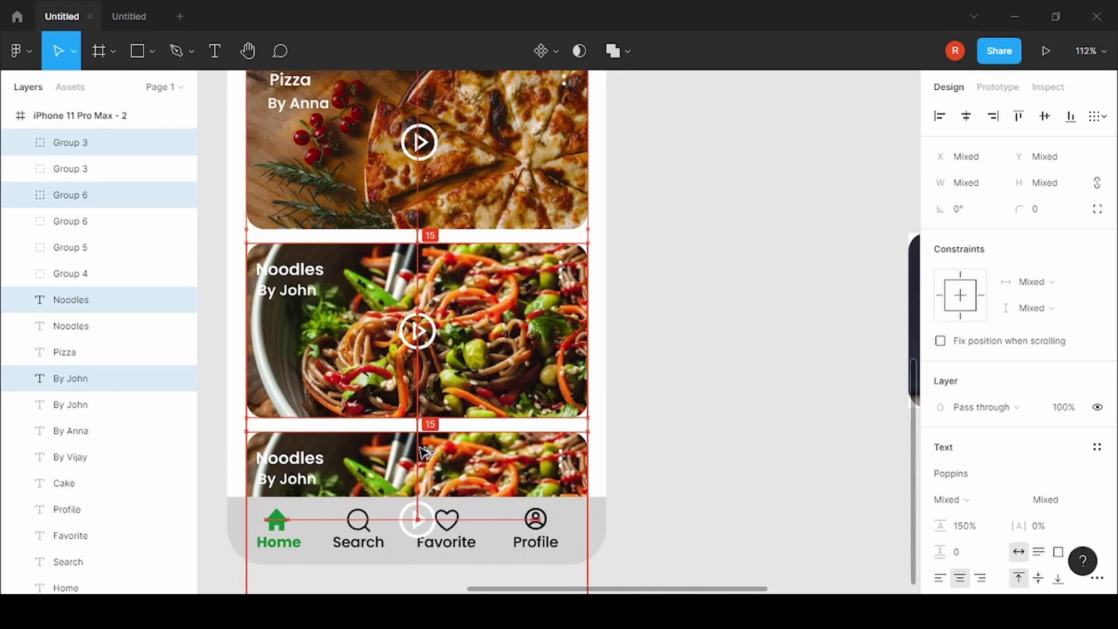
Drop the Noodles card copy at the 15 px gap and select its image
{"action": "left_click", "coordinate": [689, 413]}
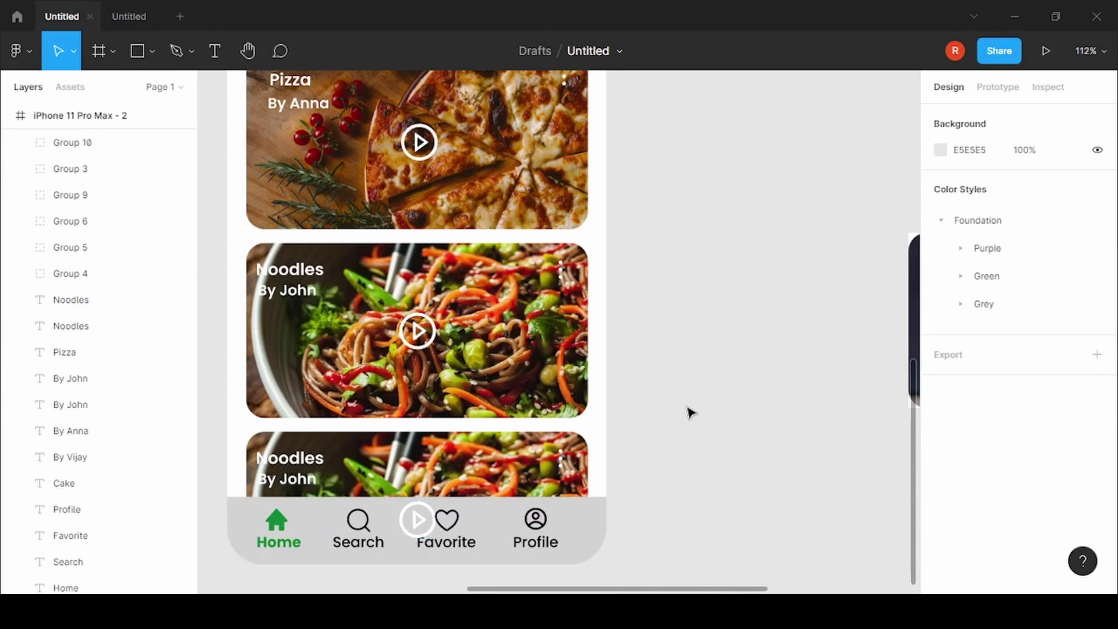
{"action": "scroll", "coordinate": [689, 412], "scroll_direction": "down", "scroll_amount": 2, "text": "ctrl"}
{"action": "left_click", "coordinate": [584, 464]}
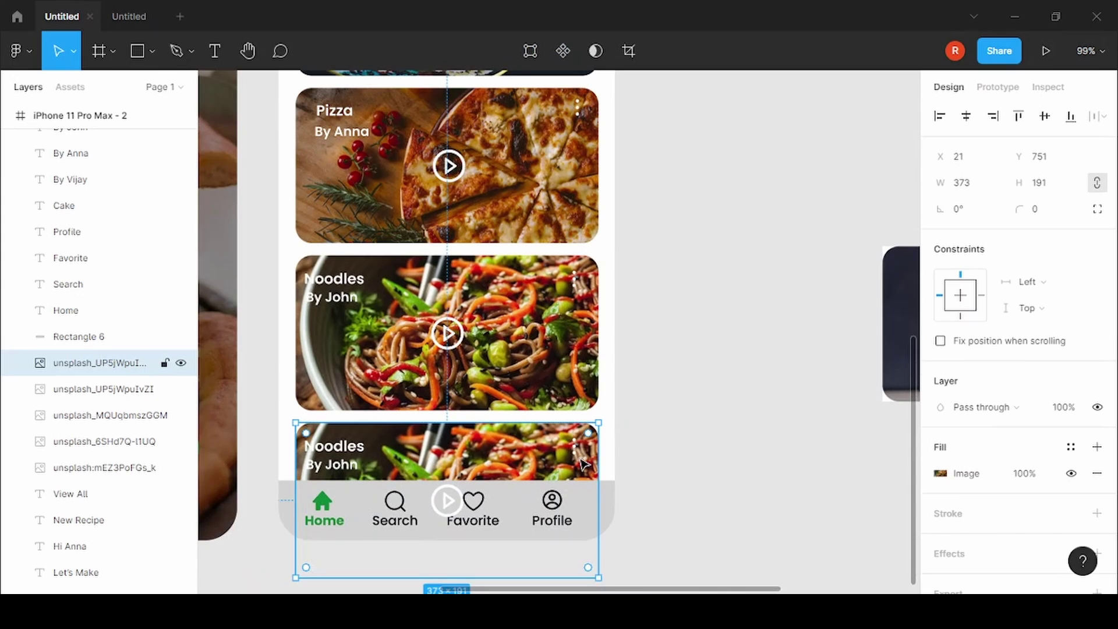
Fill the bottom card's image with an Unsplash egg-and-greens food photo
{"action": "right_click", "coordinate": [584, 463]}
{"action": "mouse_move", "coordinate": [660, 466]}
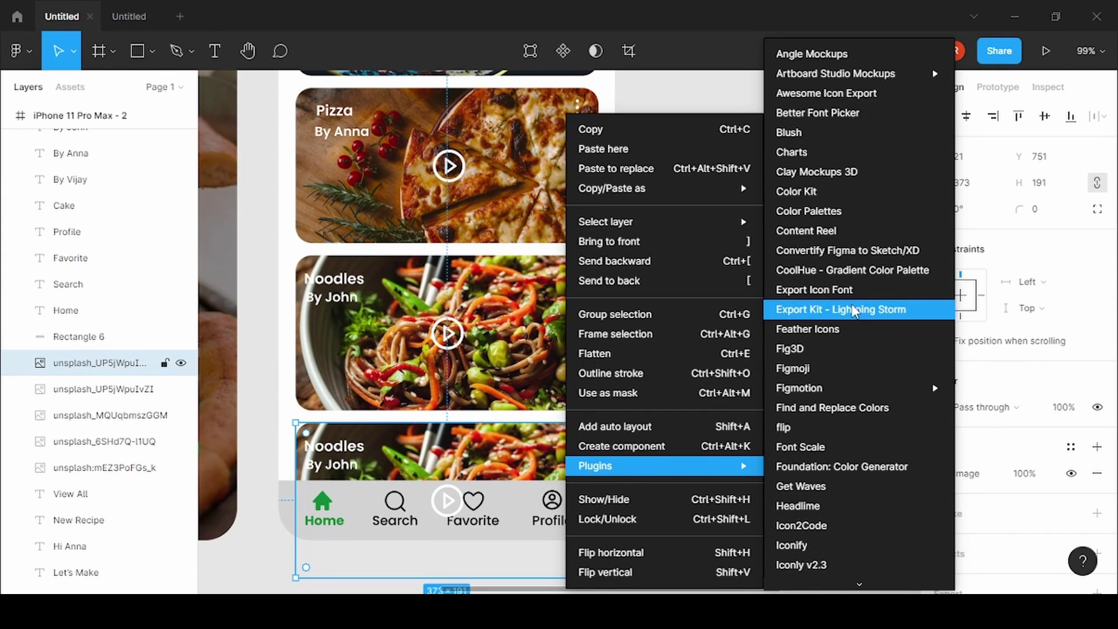
{"action": "scroll", "coordinate": [838, 330], "scroll_direction": "down", "scroll_amount": 1}
{"action": "scroll", "coordinate": [838, 395], "scroll_direction": "down", "scroll_amount": 5}
{"action": "scroll", "coordinate": [843, 444], "scroll_direction": "down", "scroll_amount": 4}
{"action": "left_click", "coordinate": [843, 448]}
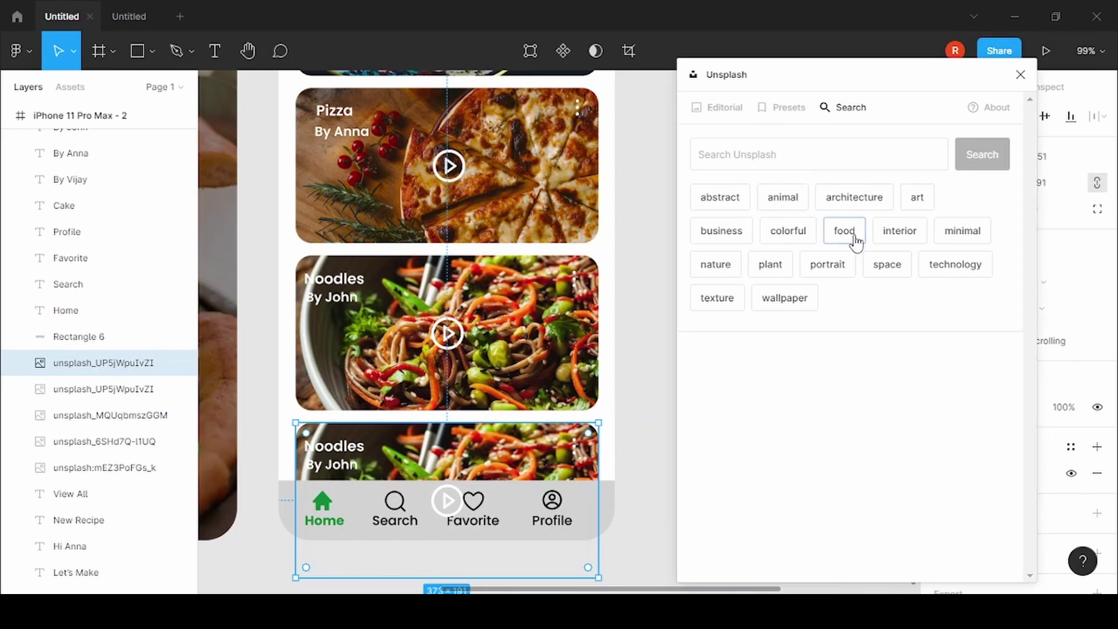
{"action": "left_click", "coordinate": [855, 238]}
{"action": "scroll", "coordinate": [868, 297], "scroll_direction": "down", "scroll_amount": 2}
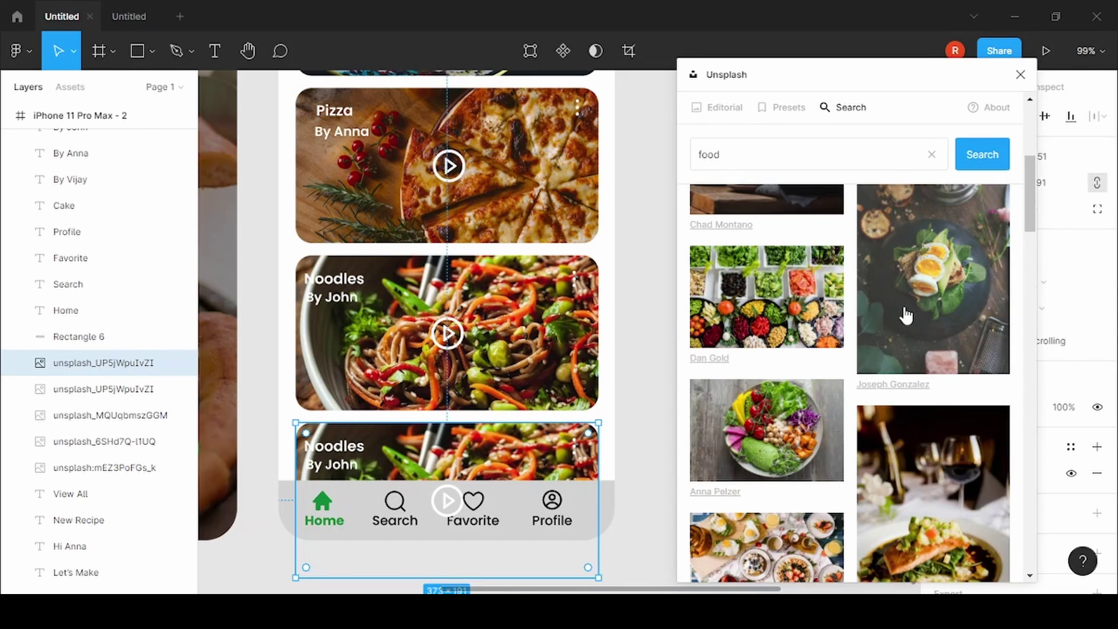
{"action": "scroll", "coordinate": [906, 315], "scroll_direction": "down", "scroll_amount": 2}
{"action": "left_click", "coordinate": [921, 245]}
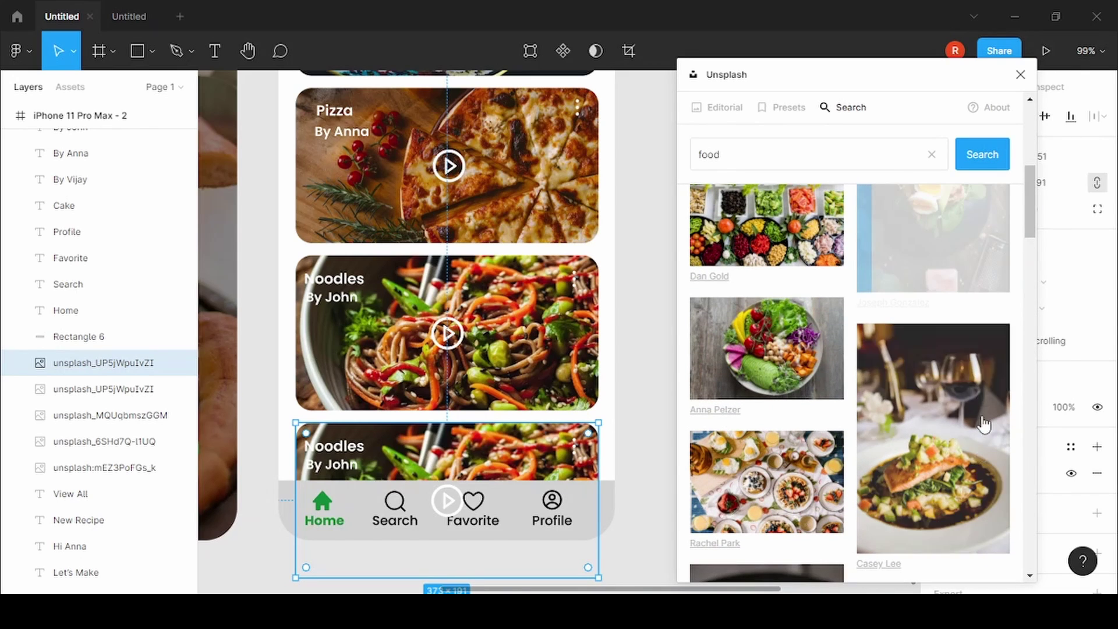
Retitle the bottom card 'Egg' and align it with 'By John'
{"action": "left_click", "coordinate": [348, 453]}
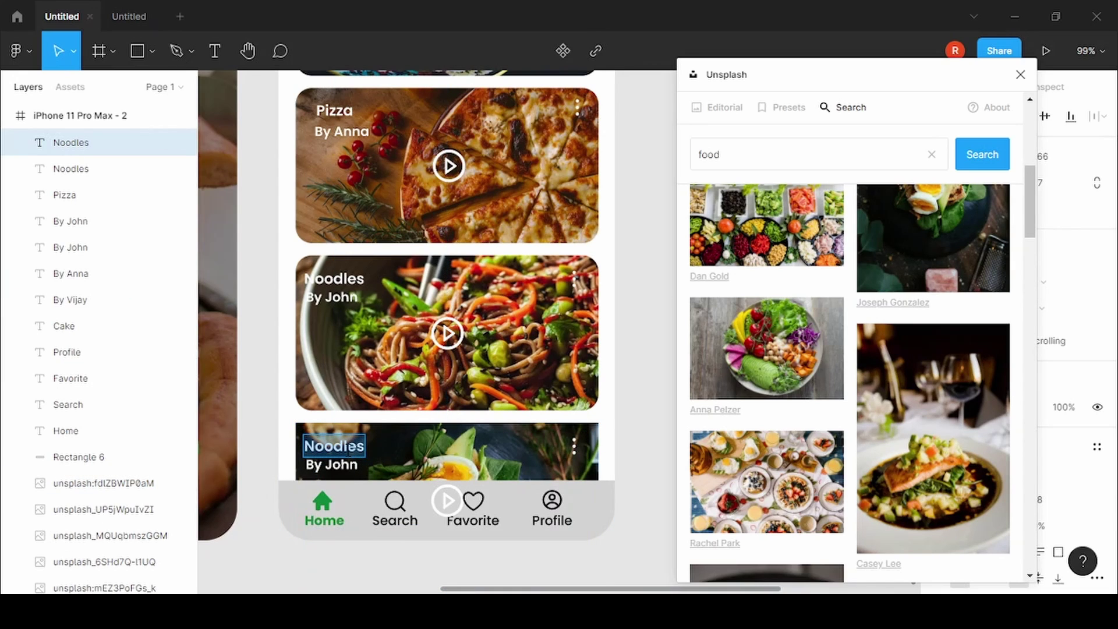
{"action": "type", "text": "Egg"}
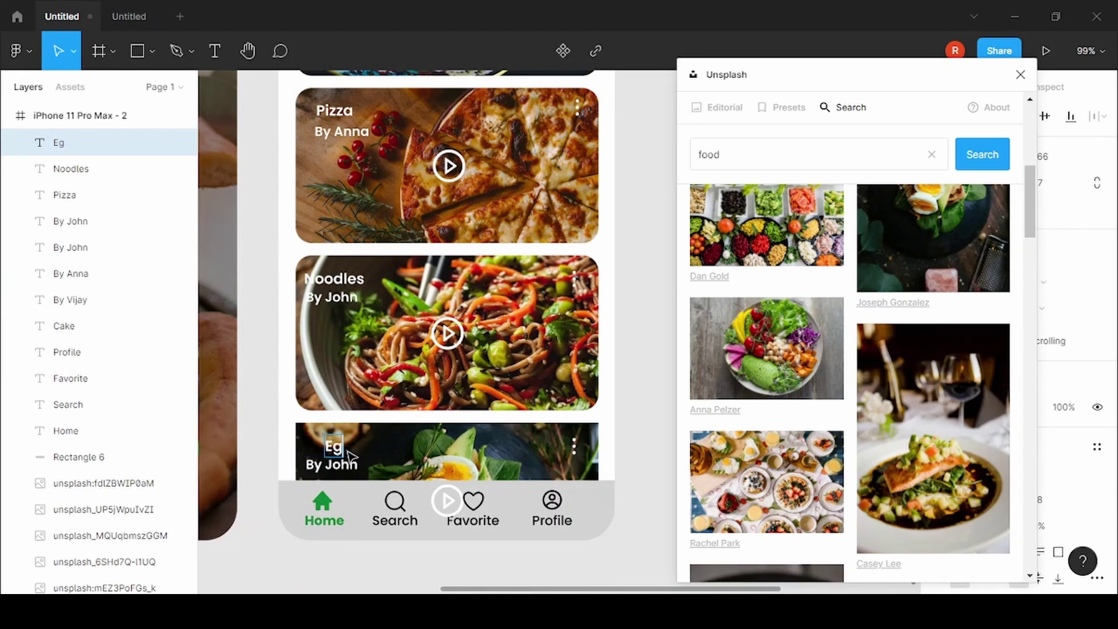
{"action": "left_click", "coordinate": [1020, 75]}
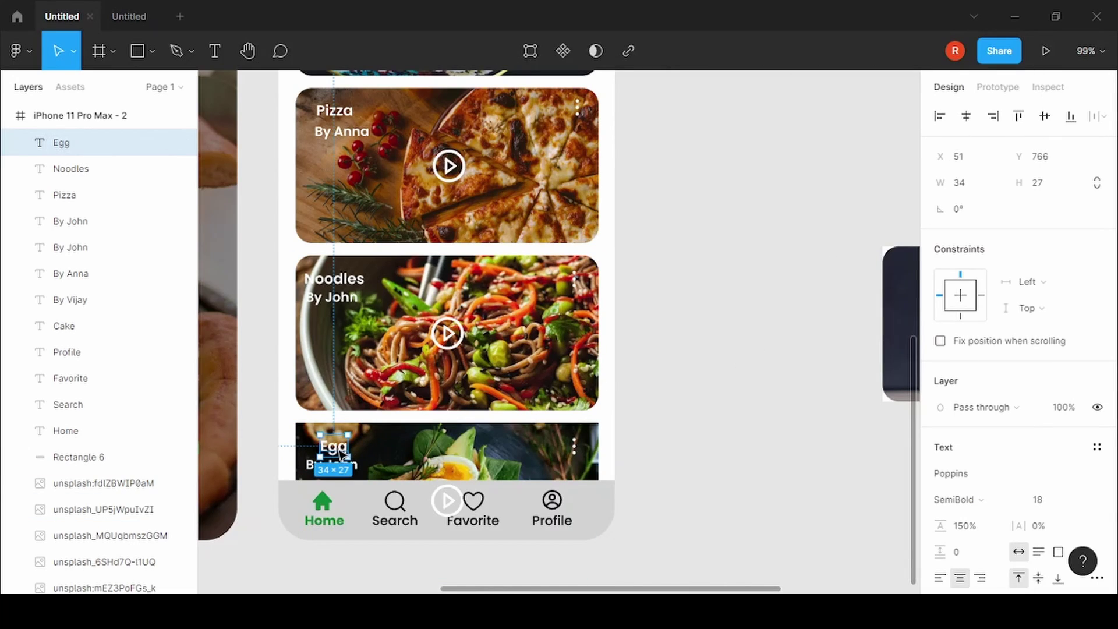
{"action": "left_click_drag", "start_coordinate": [341, 452], "coordinate": [330, 453]}
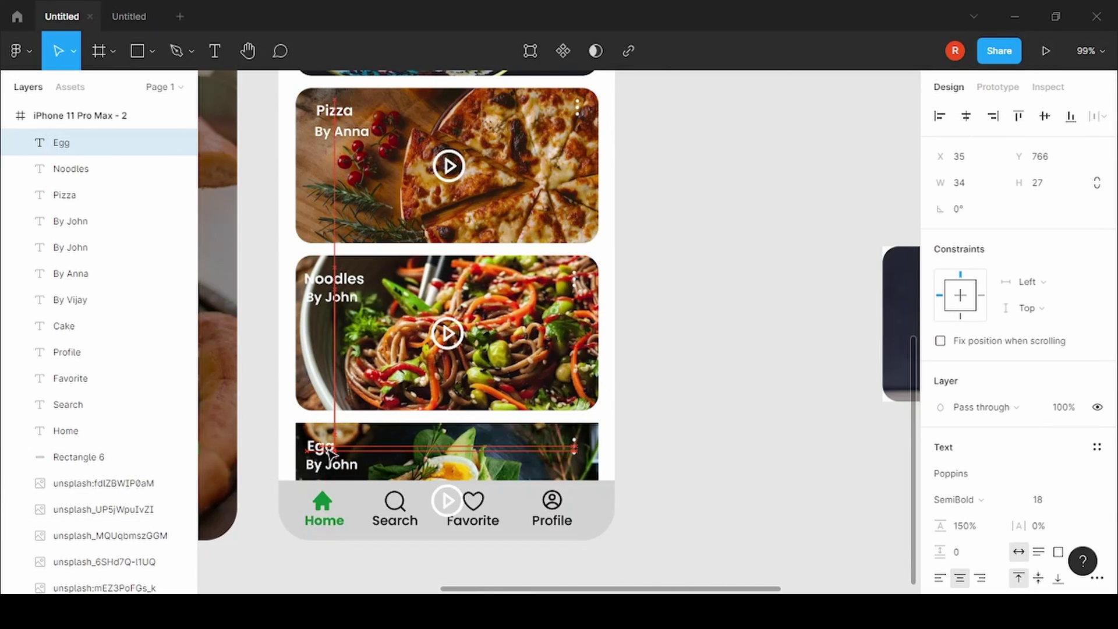
Apply a CoolHue cyan-to-blue gradient to the iPhone 11 Pro Max - 2 frame
{"action": "left_click", "coordinate": [713, 381]}
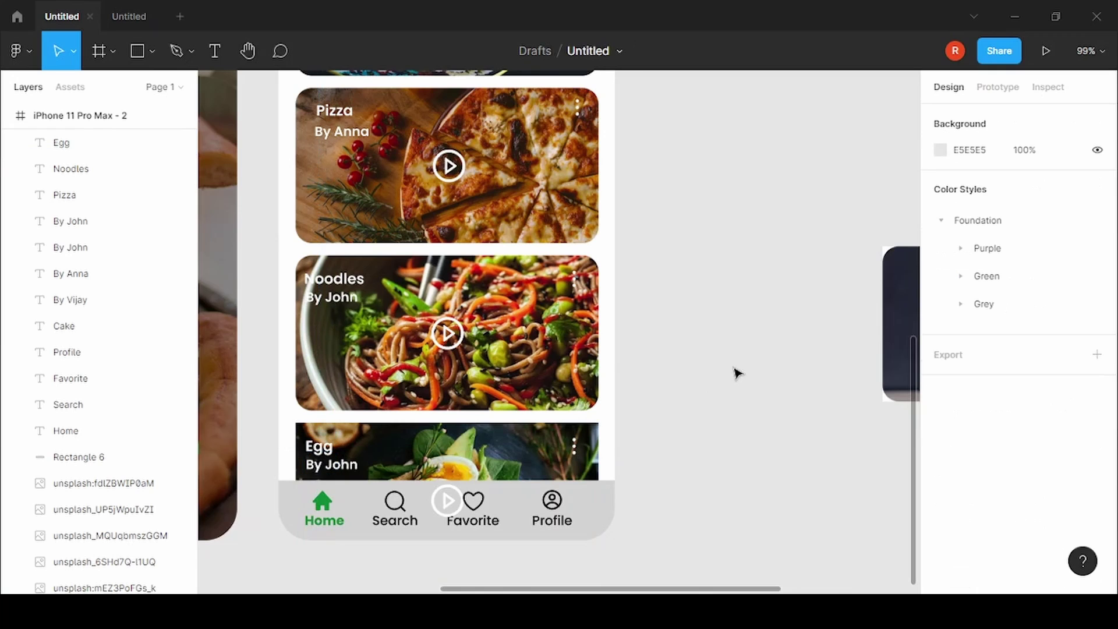
{"action": "scroll", "coordinate": [728, 350], "scroll_direction": "down", "scroll_amount": 3}
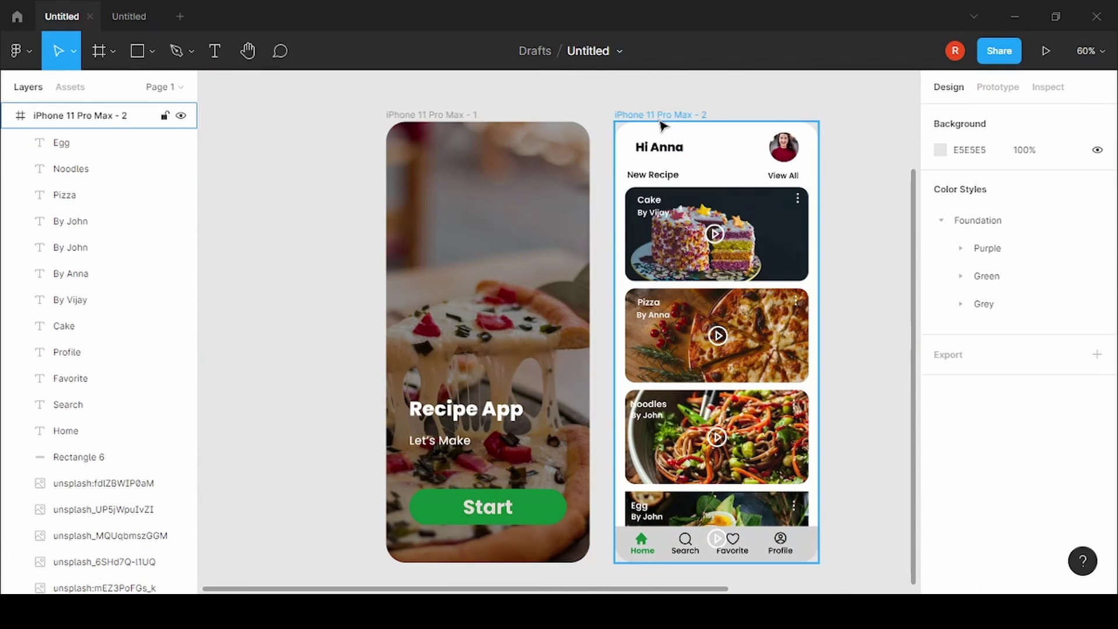
{"action": "left_click", "coordinate": [660, 114]}
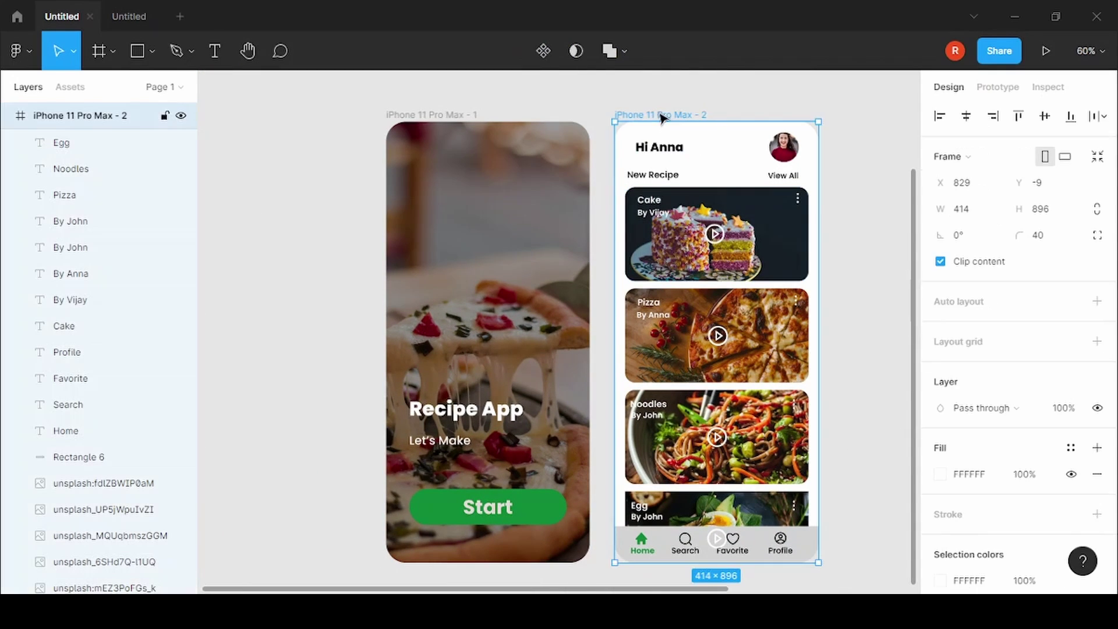
{"action": "right_click", "coordinate": [718, 168]}
{"action": "mouse_move", "coordinate": [743, 465]}
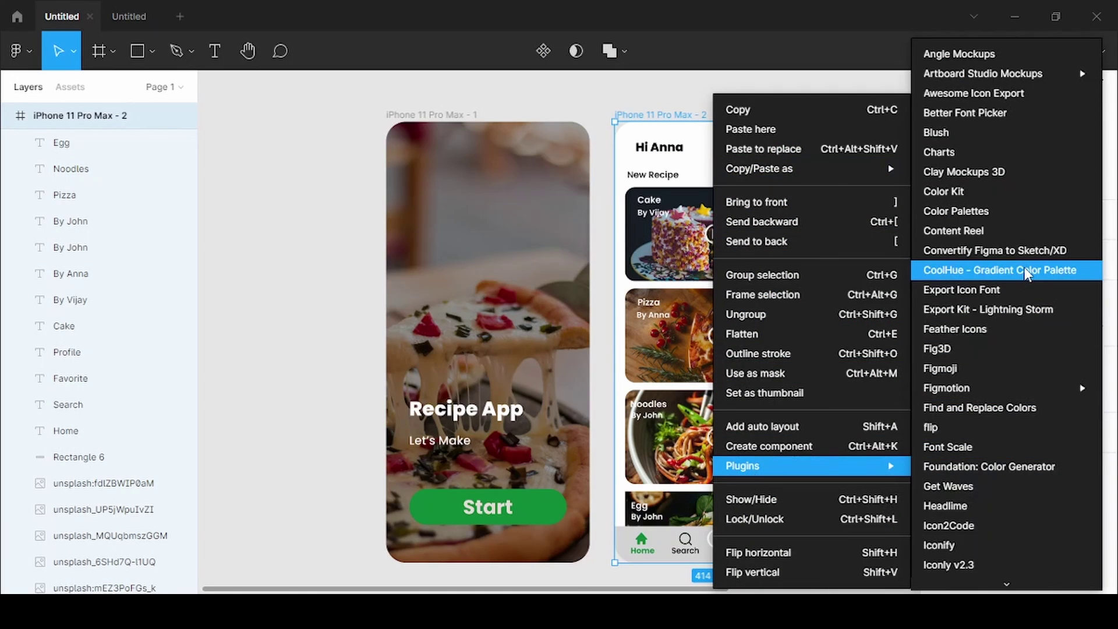
{"action": "left_click", "coordinate": [1025, 270]}
{"action": "left_click", "coordinate": [856, 271]}
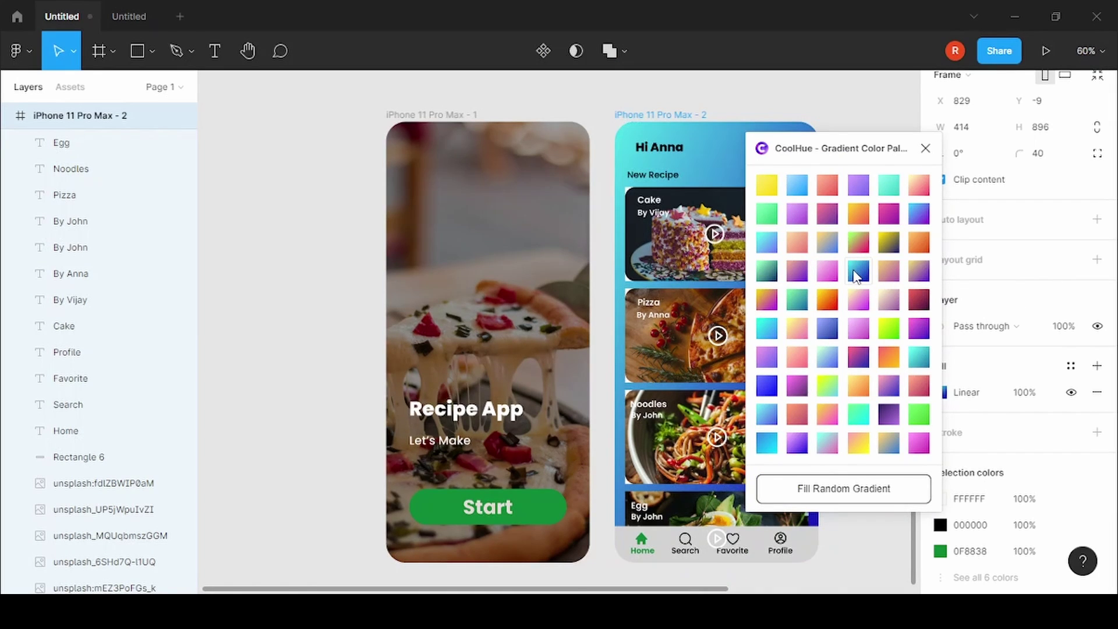
{"action": "left_click", "coordinate": [926, 149]}
{"action": "left_click", "coordinate": [852, 187]}
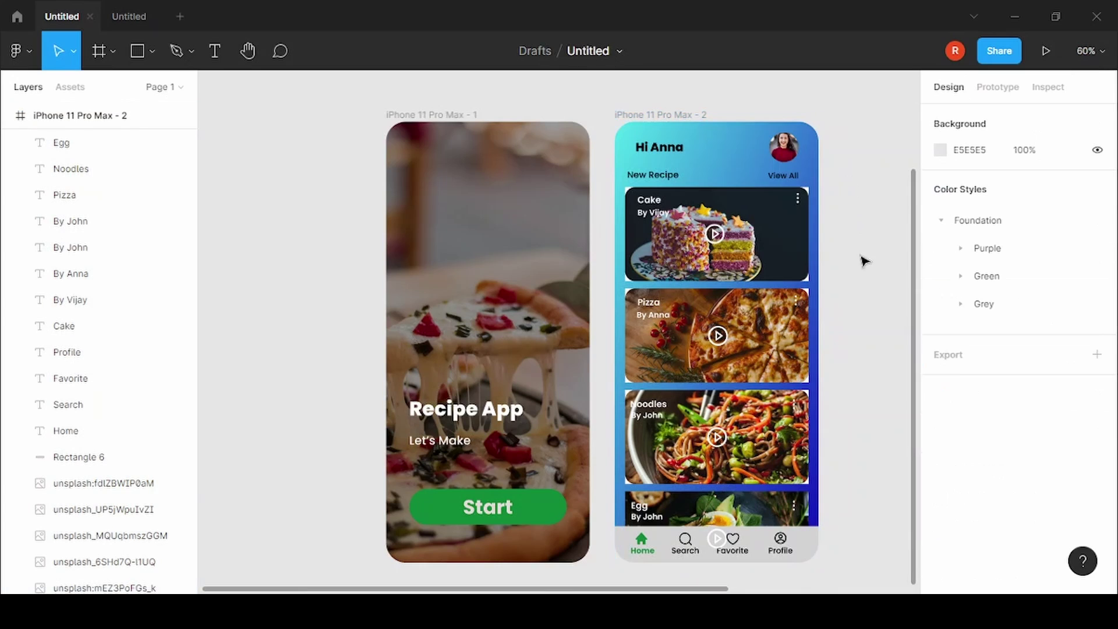
{"action": "left_click_drag", "start_coordinate": [874, 299], "coordinate": [741, 276]}
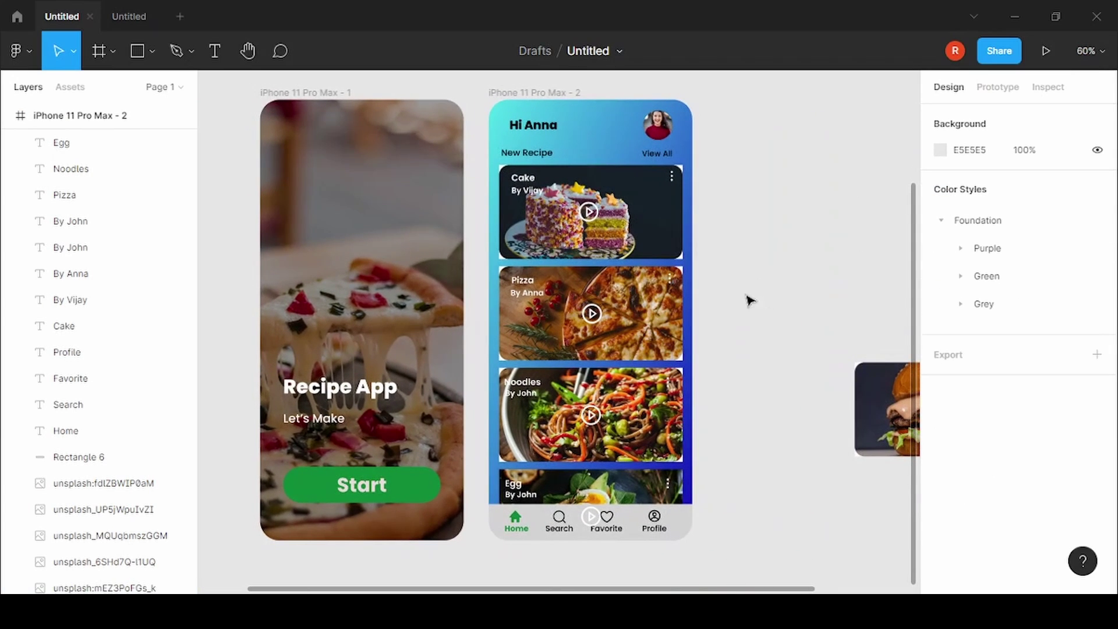
{"action": "left_click_drag", "start_coordinate": [757, 325], "coordinate": [834, 318]}
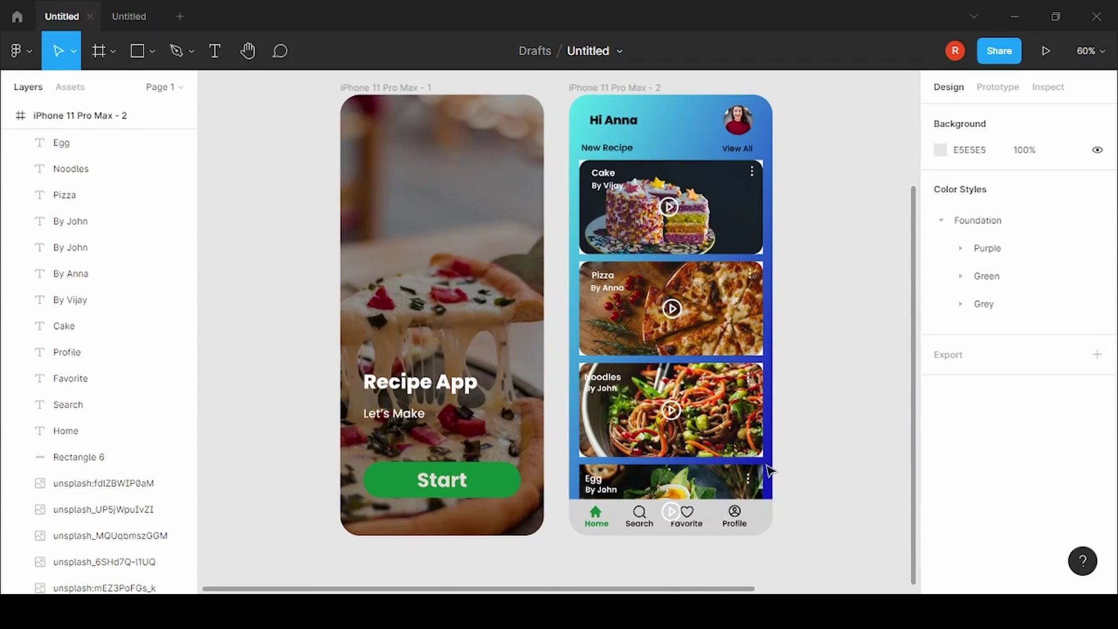
Send the stray round nav icon to the back, behind the nav bar
{"action": "left_click", "coordinate": [677, 513]}
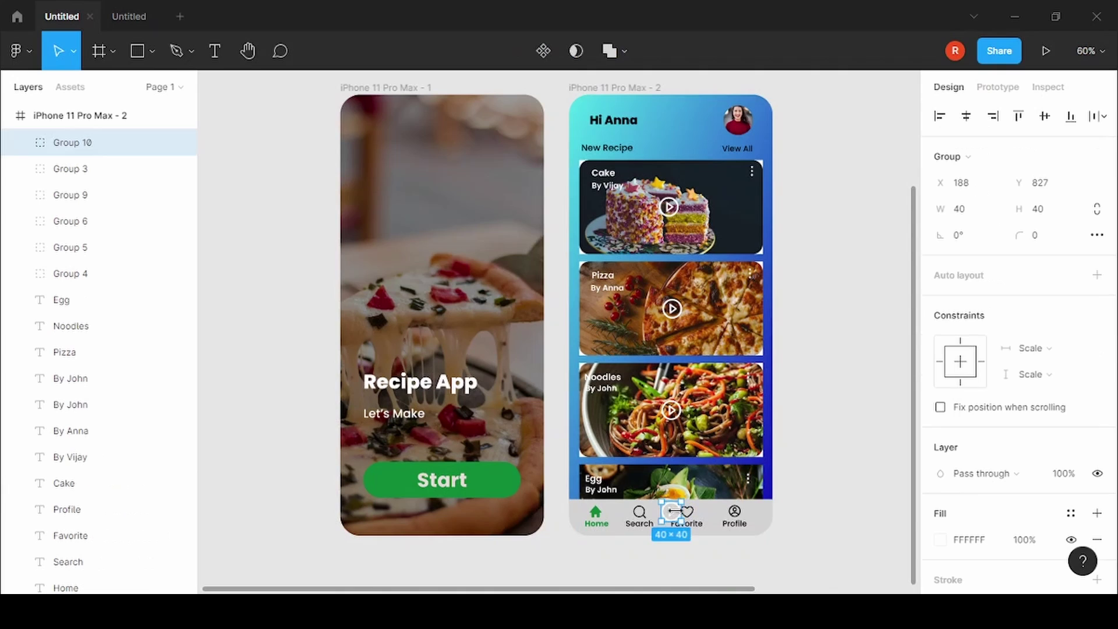
{"action": "right_click", "coordinate": [674, 511]}
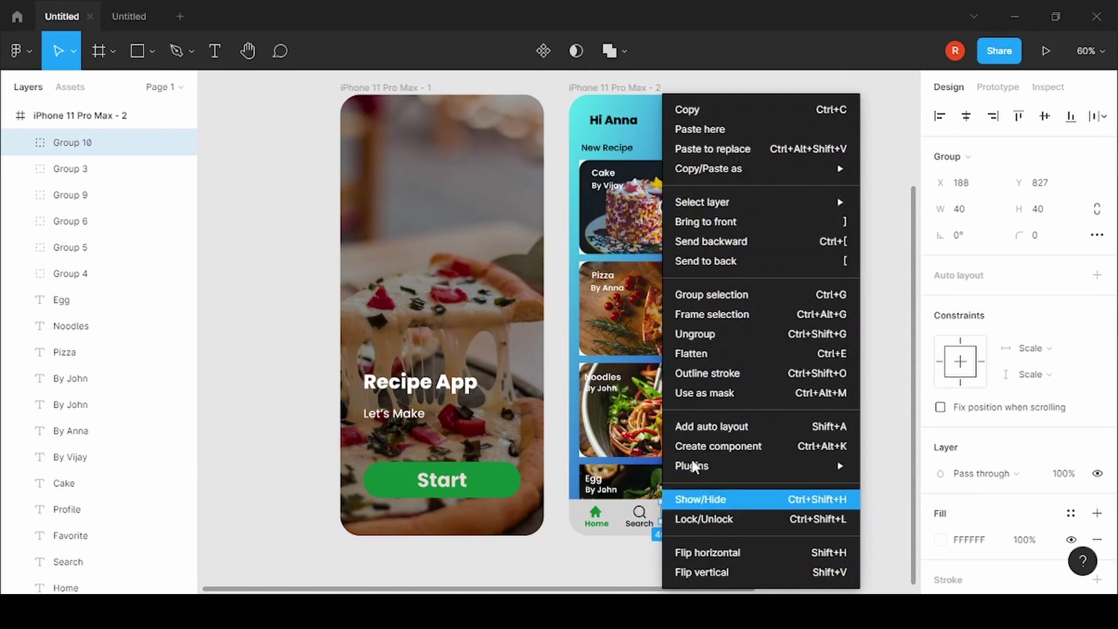
{"action": "left_click", "coordinate": [736, 260]}
Select the Search, Favorite and Profile icons and labels, excluding the nav background
{"action": "left_click", "coordinate": [734, 511]}
{"action": "scroll", "coordinate": [693, 548], "scroll_direction": "up", "scroll_amount": 5}
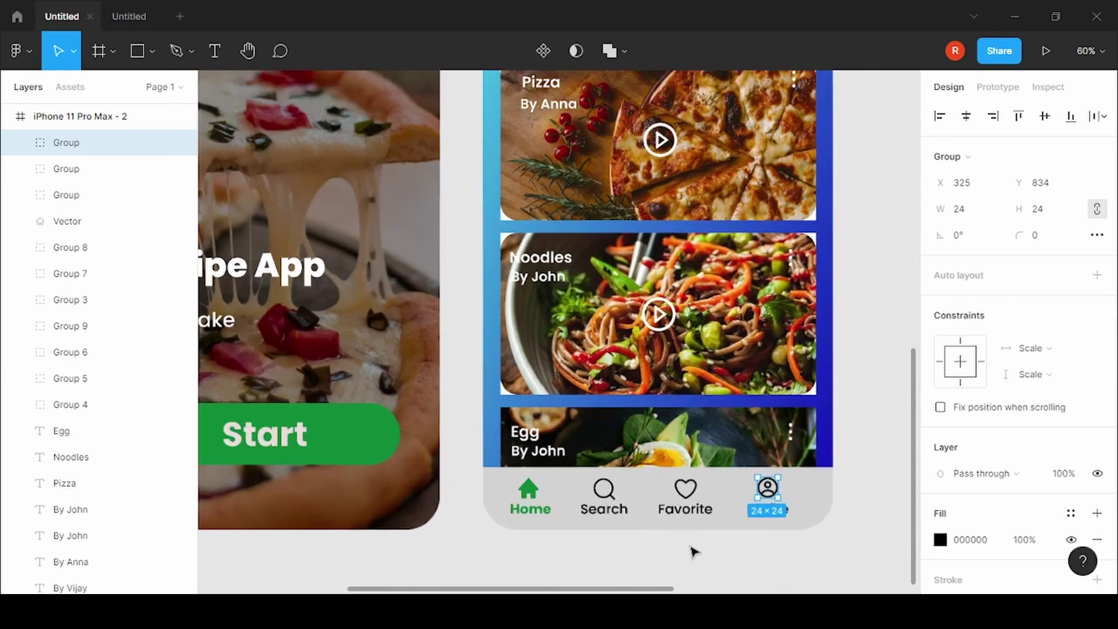
{"action": "left_click", "coordinate": [806, 511], "text": "shift"}
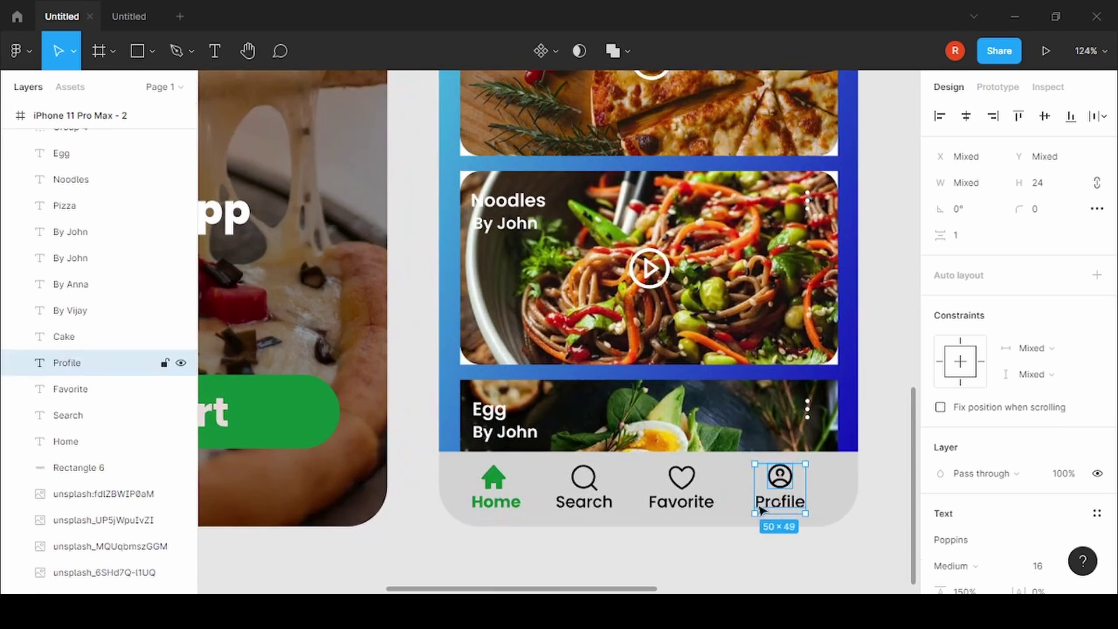
{"action": "left_click", "coordinate": [682, 502], "text": "shift"}
{"action": "left_click", "coordinate": [689, 483], "text": "shift"}
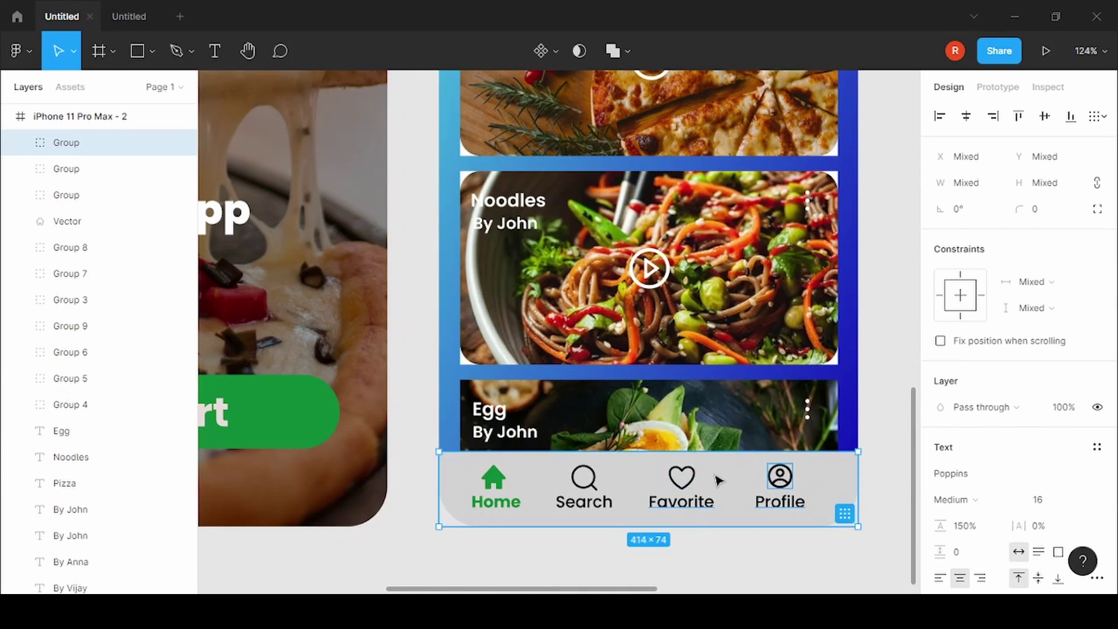
{"action": "left_click", "coordinate": [690, 483], "text": "shift"}
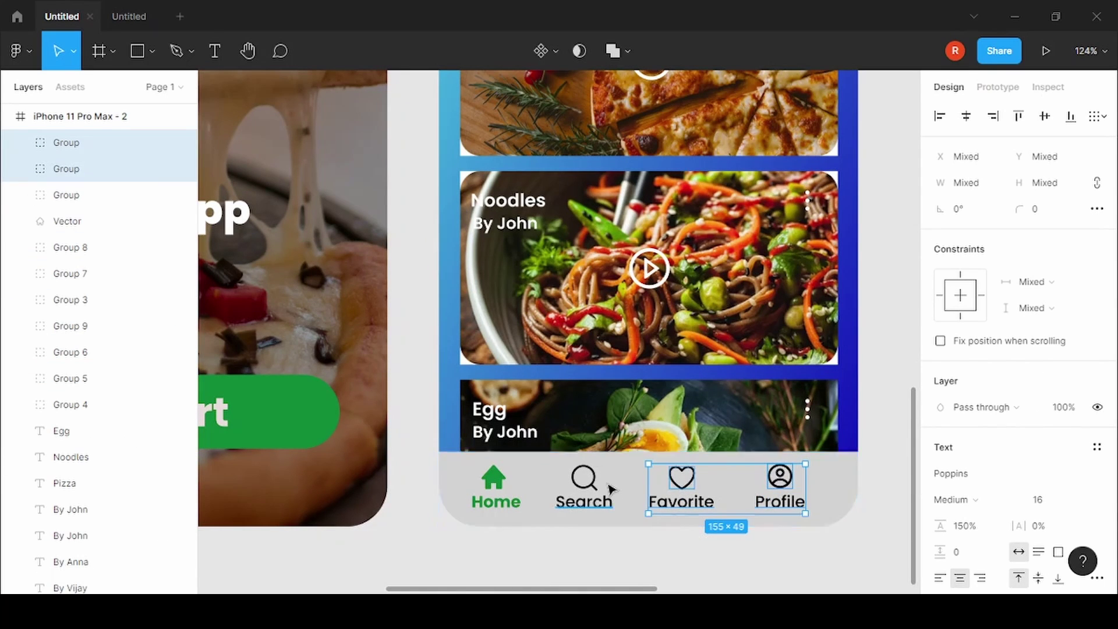
{"action": "left_click", "coordinate": [600, 508], "text": "shift"}
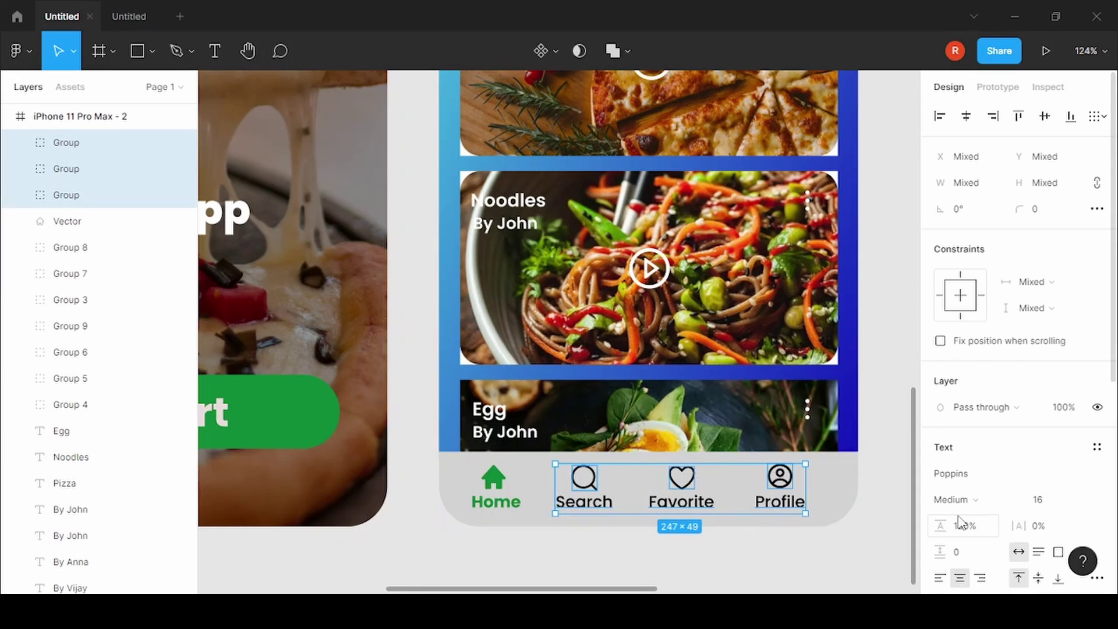
{"action": "scroll", "coordinate": [951, 457], "scroll_direction": "down", "scroll_amount": 5}
Turn the selected nav labels and icons white (FFFFFF)
{"action": "left_click", "coordinate": [941, 324]}
{"action": "left_click_drag", "start_coordinate": [841, 290], "coordinate": [681, 147]}
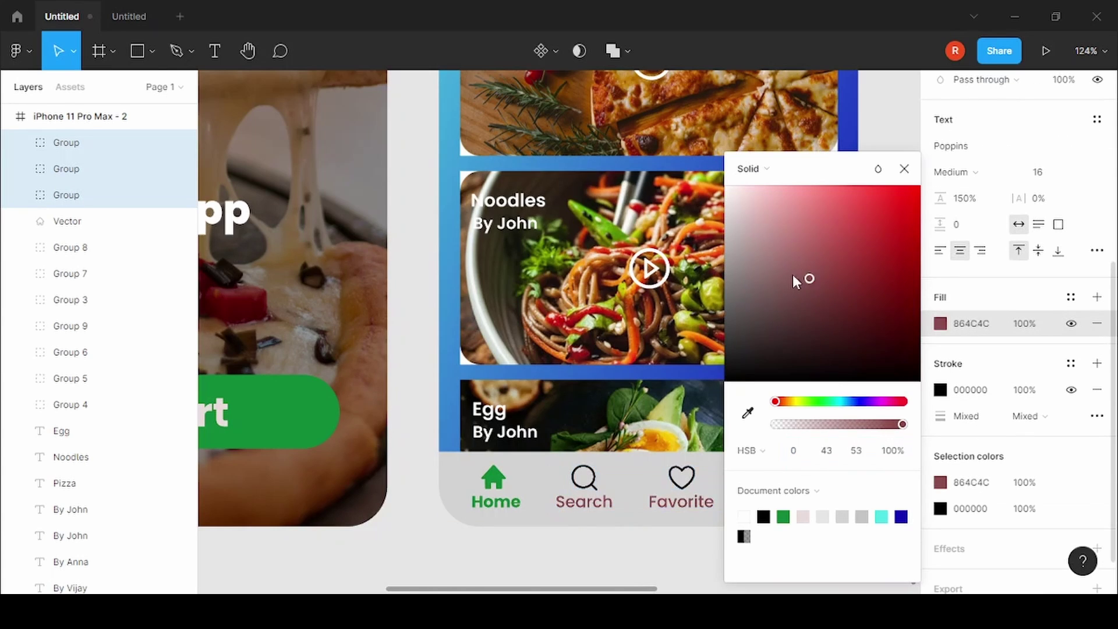
{"action": "left_click", "coordinate": [940, 508]}
{"action": "left_click_drag", "start_coordinate": [775, 326], "coordinate": [734, 166]}
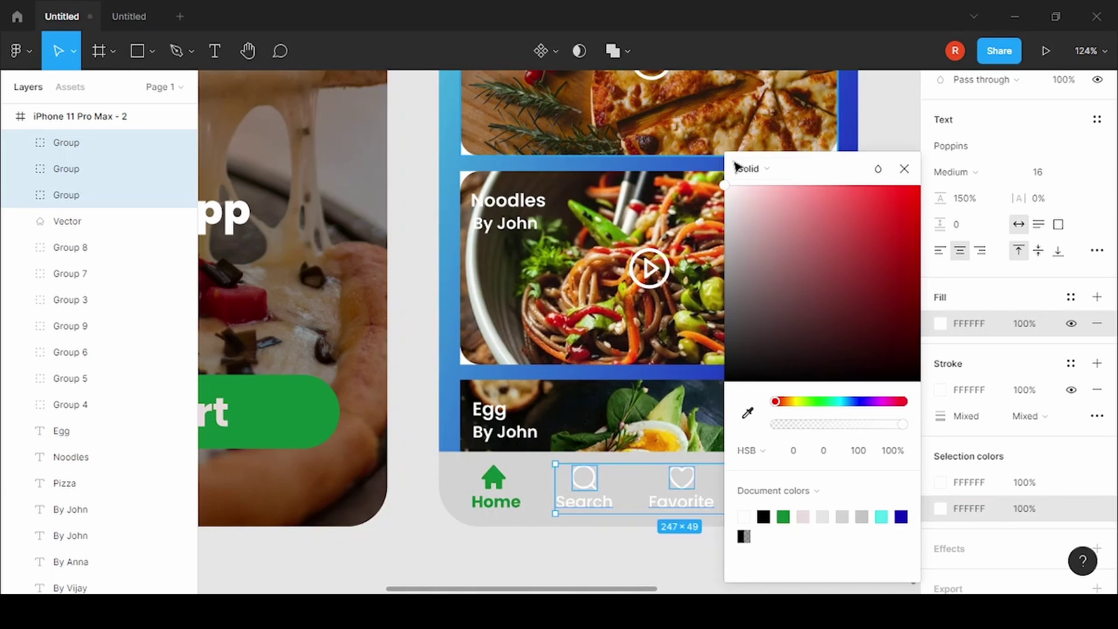
{"action": "left_click", "coordinate": [905, 168]}
Change the nav bar background (Rectangle 6) fill to black 000000
{"action": "left_click", "coordinate": [464, 465]}
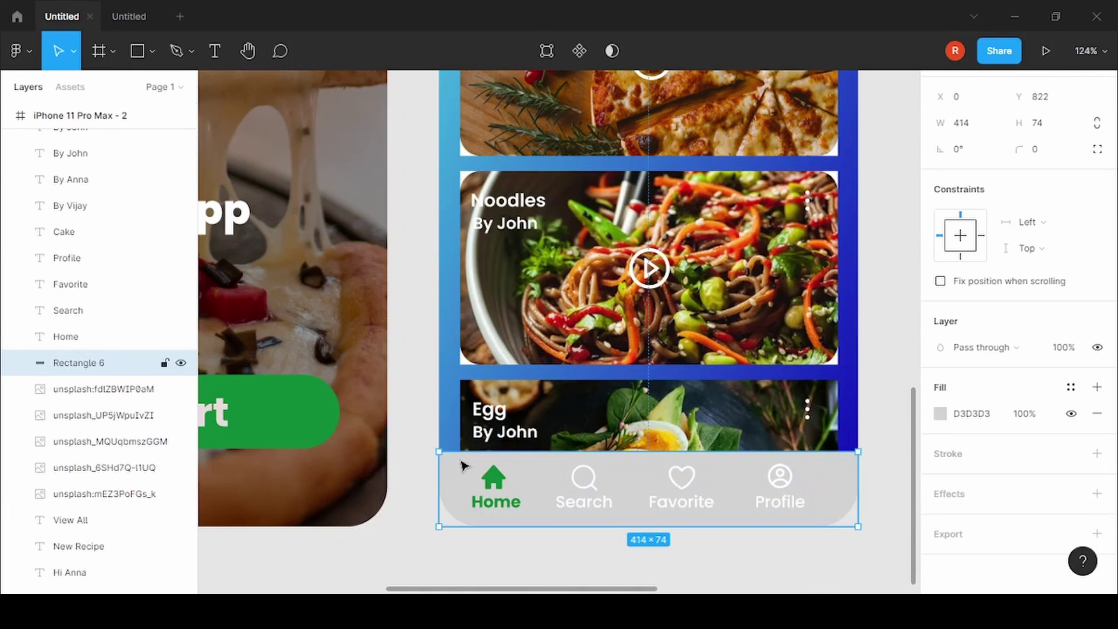
{"action": "left_click", "coordinate": [940, 413]}
{"action": "left_click_drag", "start_coordinate": [757, 349], "coordinate": [664, 431]}
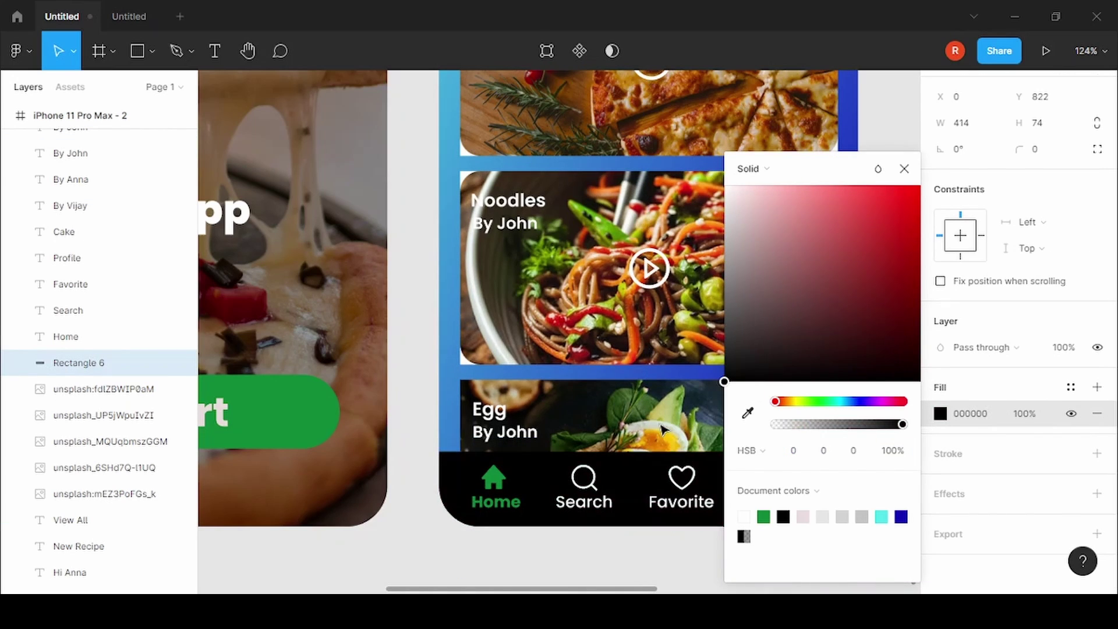
{"action": "left_click", "coordinate": [674, 561]}
{"action": "scroll", "coordinate": [691, 547], "scroll_direction": "down", "scroll_amount": 3}
{"action": "scroll", "coordinate": [872, 419], "scroll_direction": "down", "scroll_amount": 2}
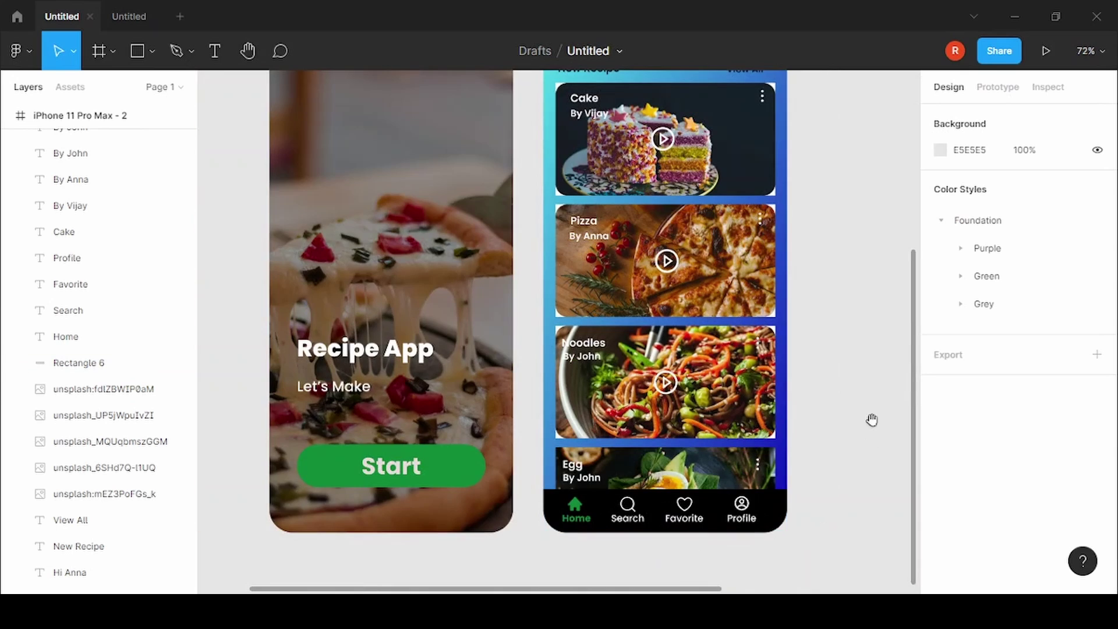
{"action": "scroll", "coordinate": [872, 419], "scroll_direction": "up", "scroll_amount": 2}
{"action": "scroll", "coordinate": [872, 420], "scroll_direction": "down", "scroll_amount": 2}
{"action": "scroll", "coordinate": [866, 422], "scroll_direction": "up", "scroll_amount": 1}
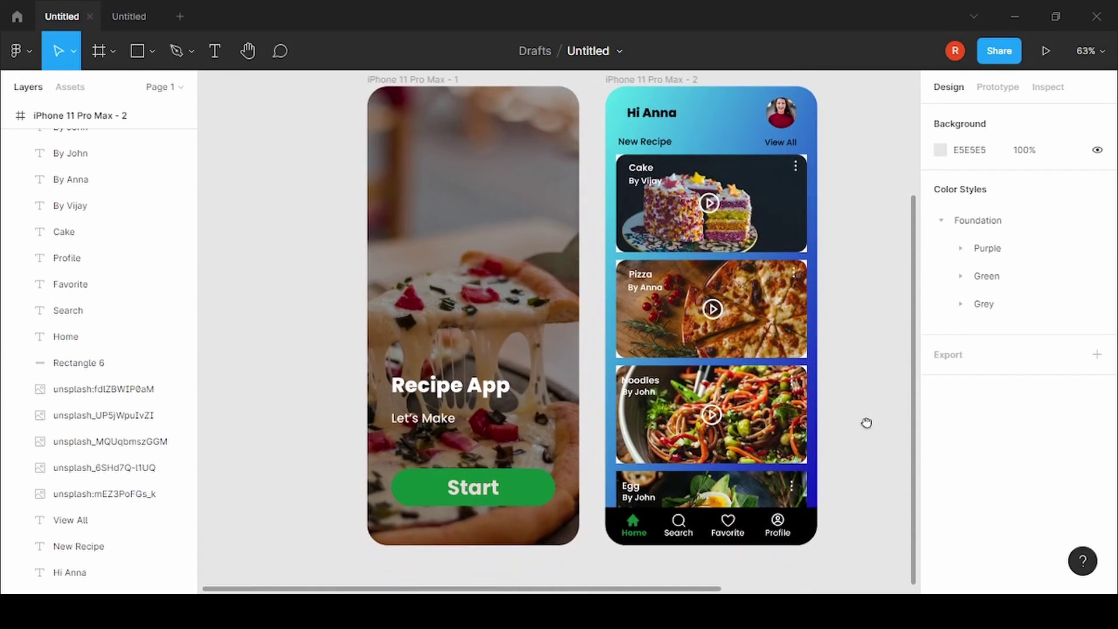
{"action": "scroll", "coordinate": [867, 423], "scroll_direction": "up", "scroll_amount": 1}
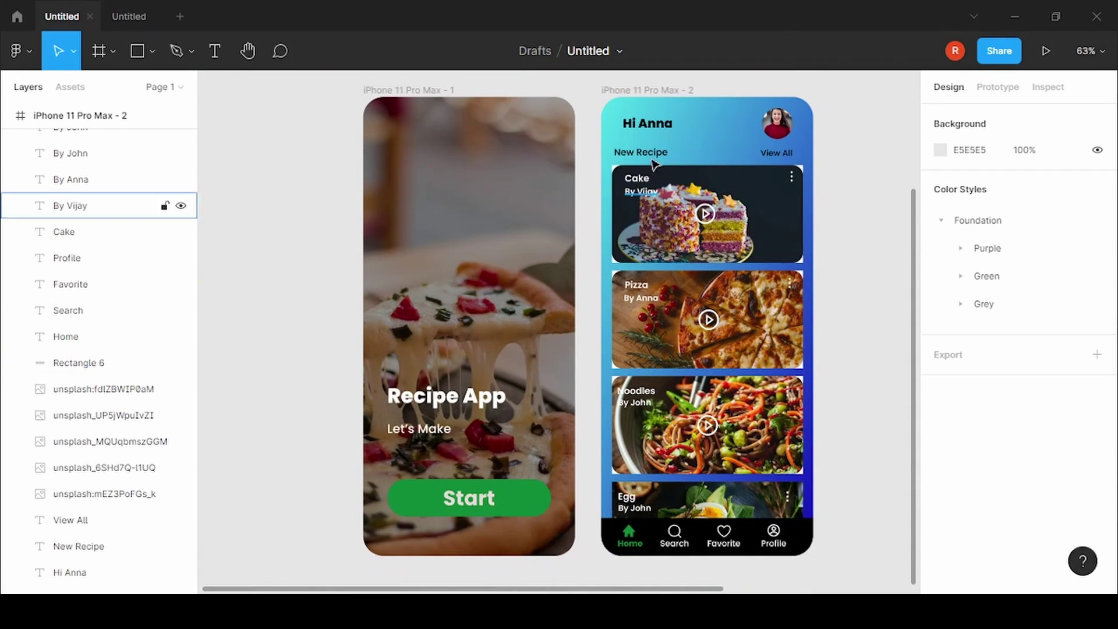
Select the cake, pizza, noodles and egg images together and give them corner radius 20
{"action": "left_click", "coordinate": [789, 243]}
{"action": "left_click", "coordinate": [790, 335], "text": "shift"}
{"action": "left_click", "coordinate": [791, 442], "text": "shift"}
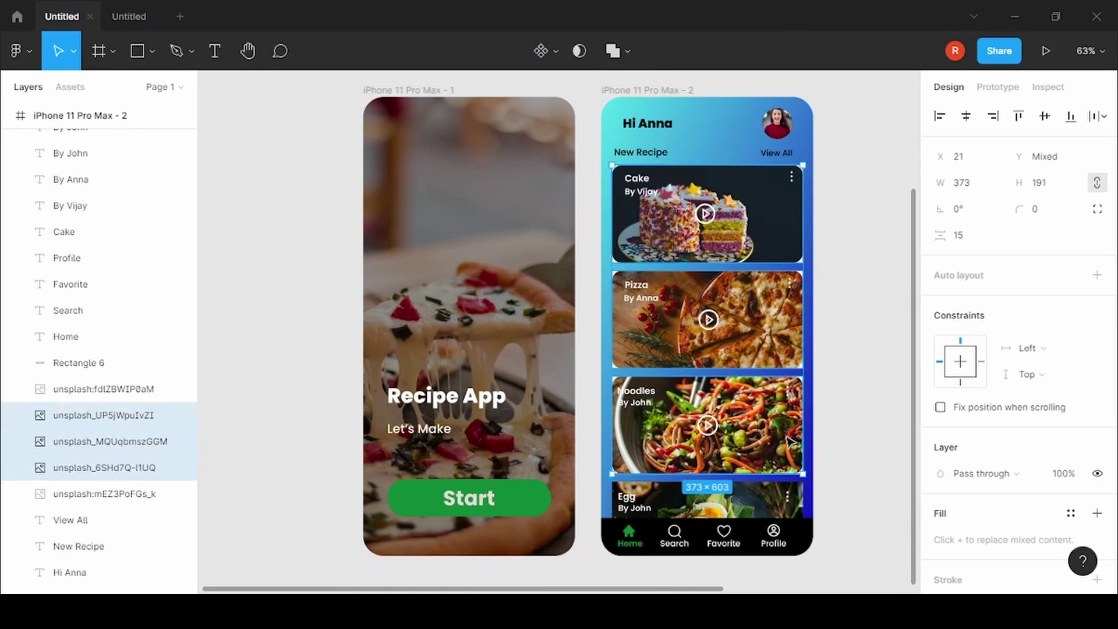
{"action": "left_click", "coordinate": [778, 502], "text": "shift"}
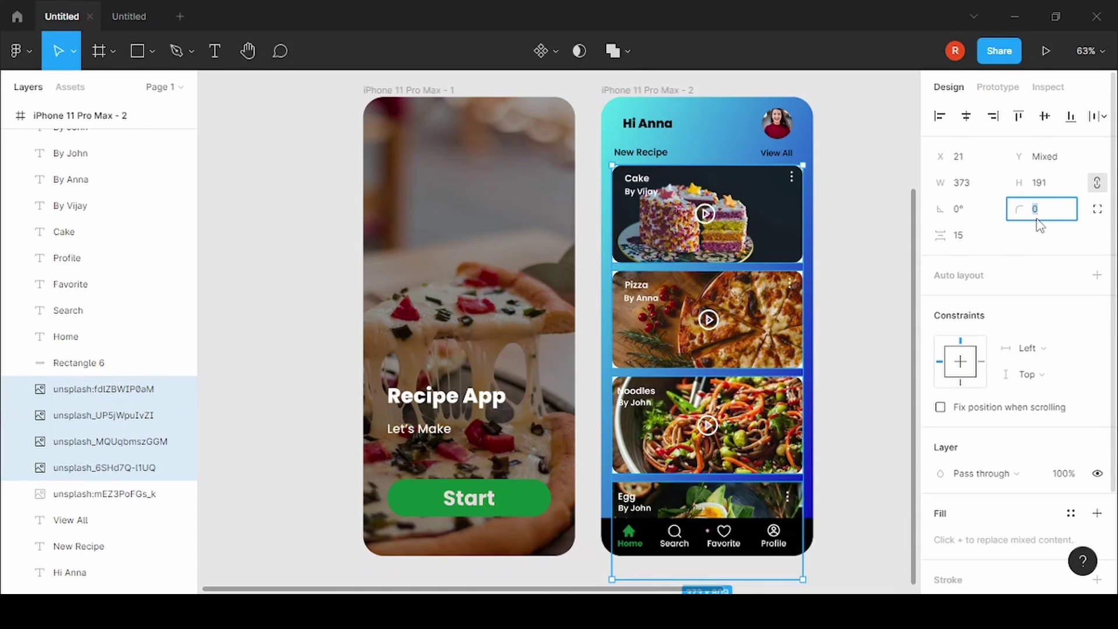
{"action": "type", "text": "20"}
{"action": "key", "text": "Return"}
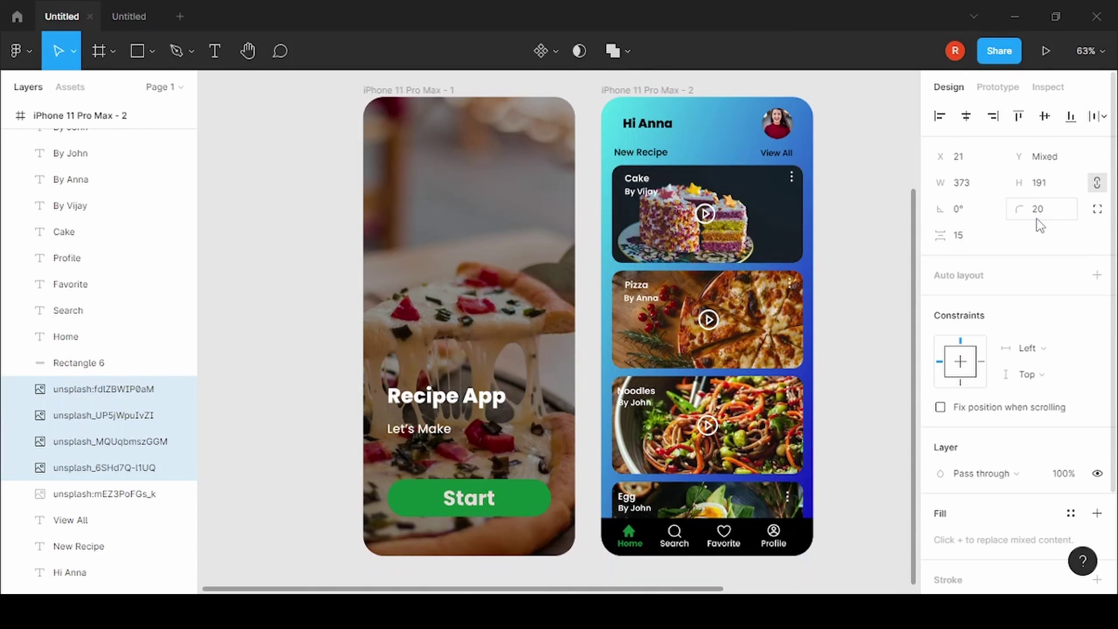
{"action": "left_click", "coordinate": [854, 265]}
{"action": "scroll", "coordinate": [854, 264], "scroll_direction": "down", "scroll_amount": 1}
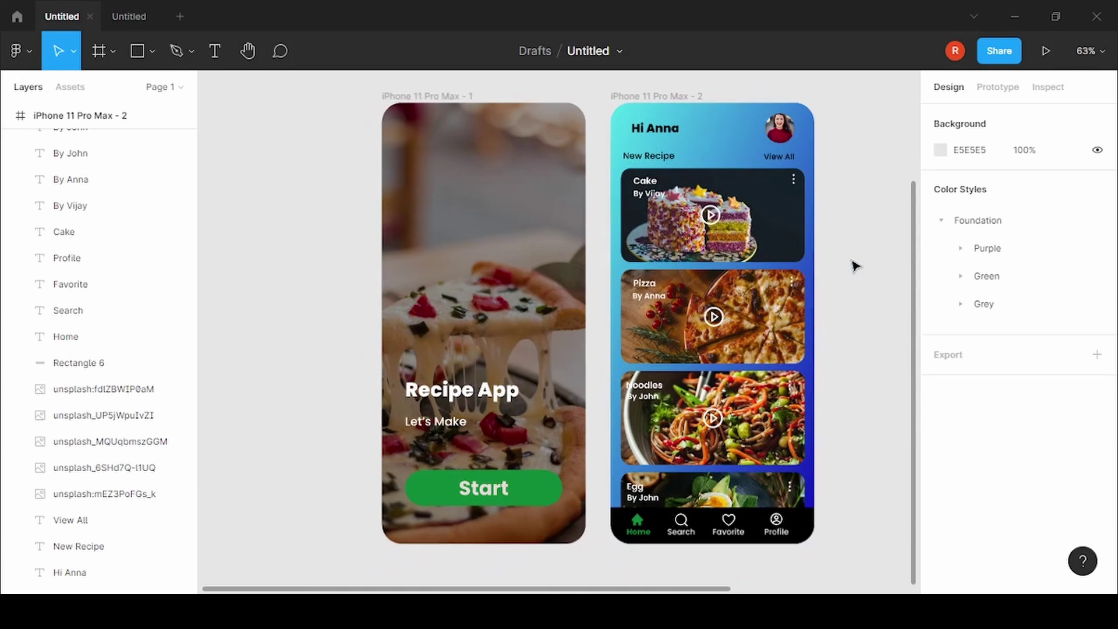